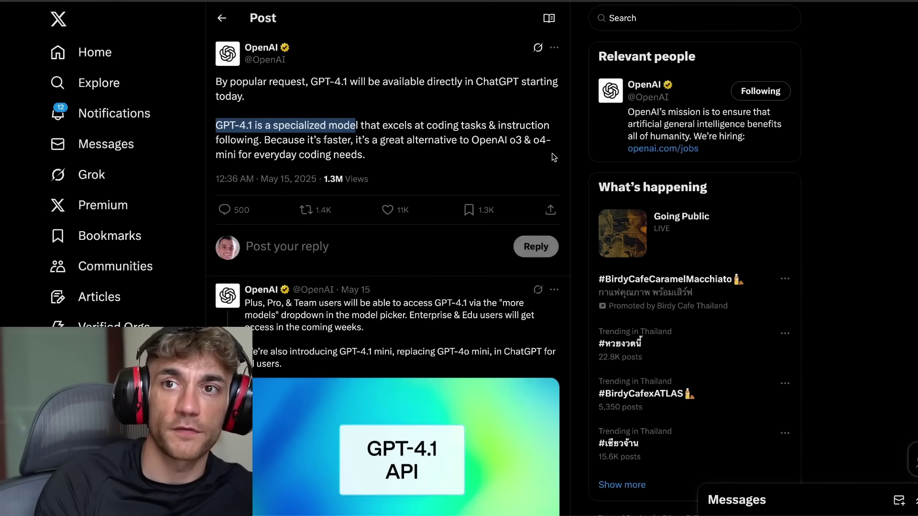
Step: Switch from the OpenAI post to ChatGPT and examine the additional models on offer, including GPT-4.1 and GPT-4.1-mini
click(302, 117)
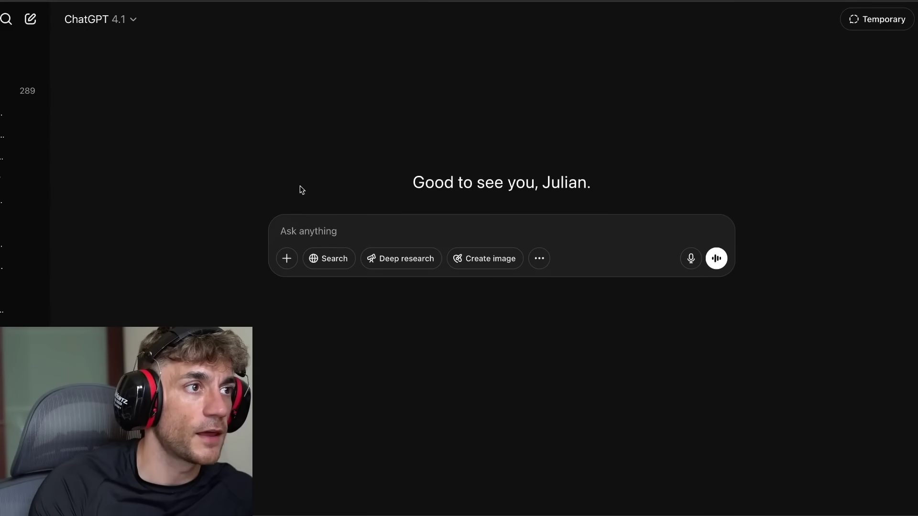
click(128, 19)
mouse_move(180, 200)
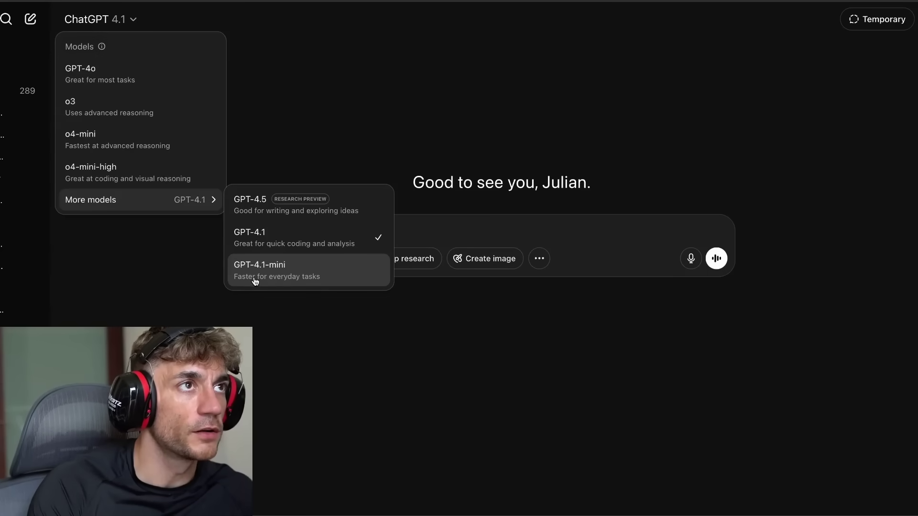
click(330, 322)
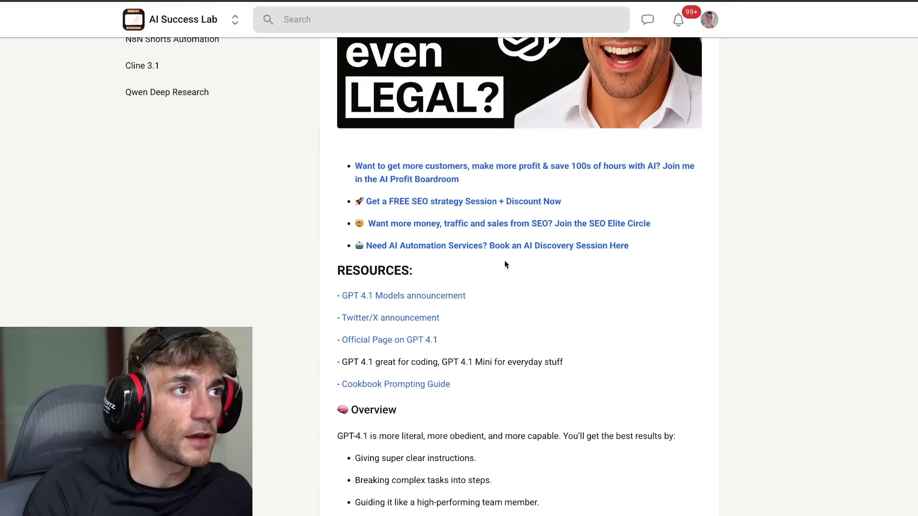
Step: Skim the ChatGPT 4.1 lesson in the AI Success Lab classroom, from its resources through the prompt lists
scroll(505, 261, up, 5)
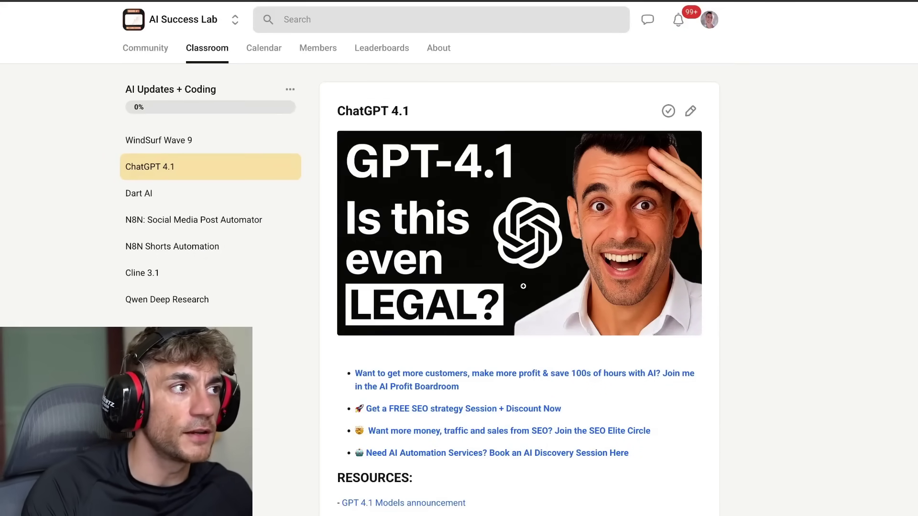
scroll(485, 271, down, 20)
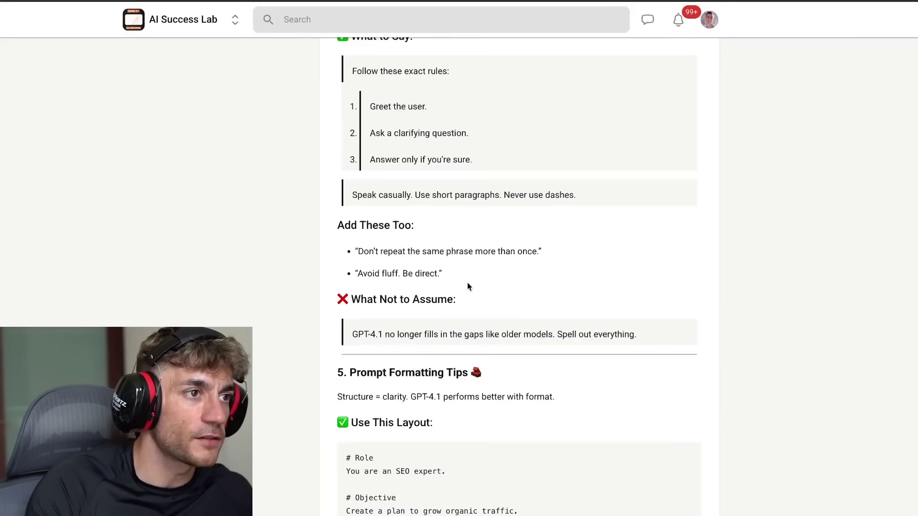
scroll(472, 287, down, 20)
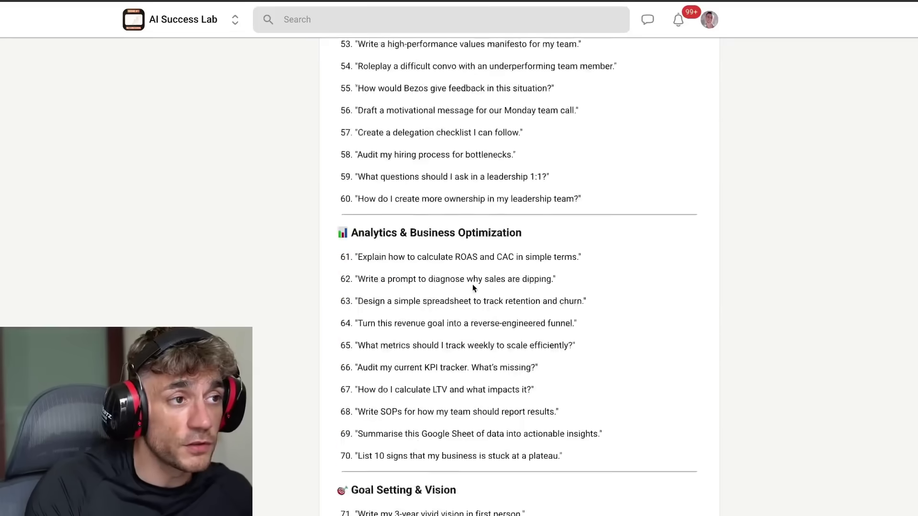
scroll(472, 287, up, 20)
scroll(471, 304, up, 20)
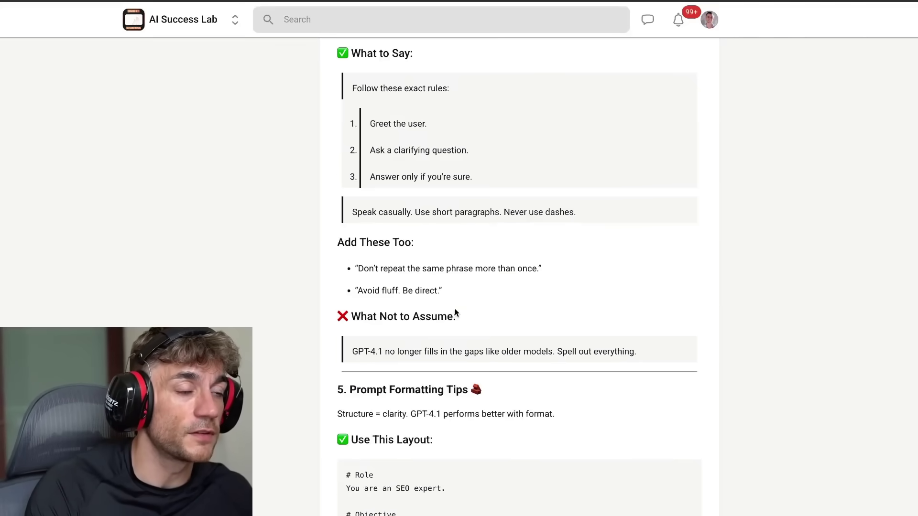
scroll(550, 282, up, 20)
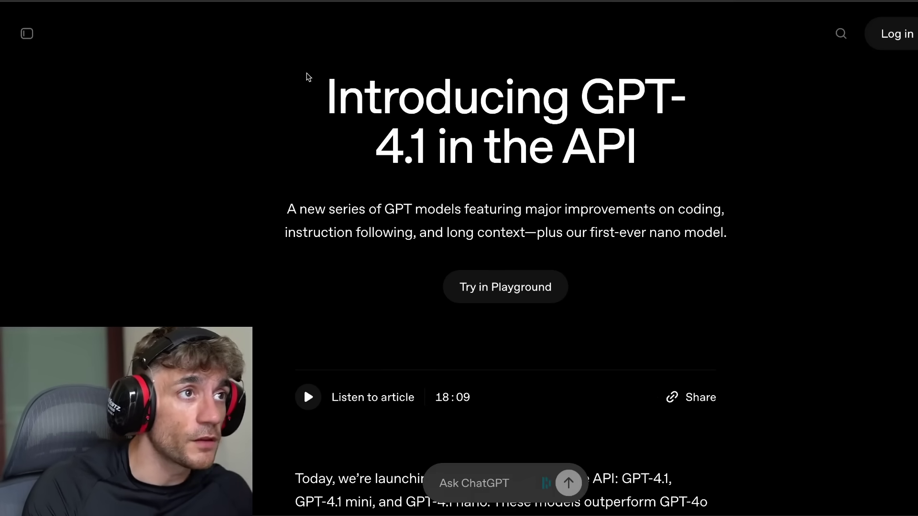
Step: Read the "Introducing GPT-4.1 in the API" article, covering its benchmark points and the intelligence-by-latency chart
drag(308, 77, 690, 183)
drag(334, 171, 473, 159)
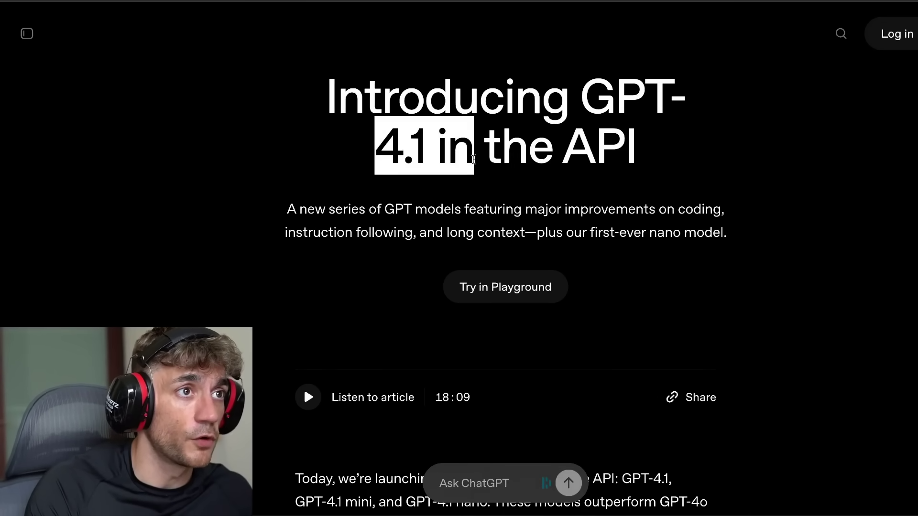
scroll(502, 258, down, 10)
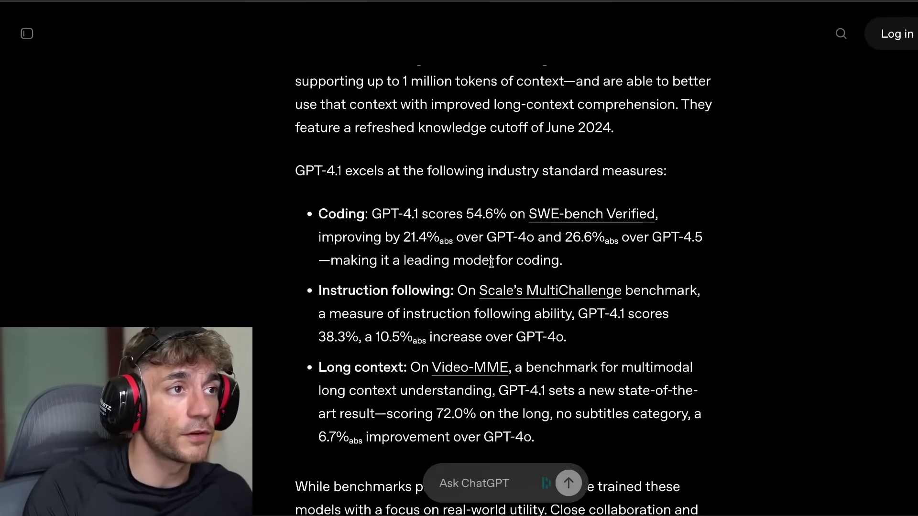
scroll(454, 235, down, 8)
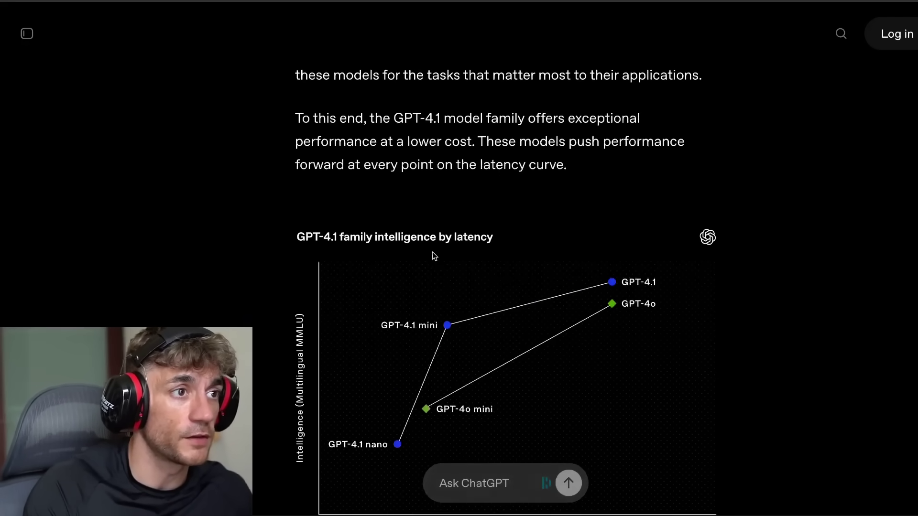
scroll(436, 260, down, 5)
scroll(436, 188, up, 3)
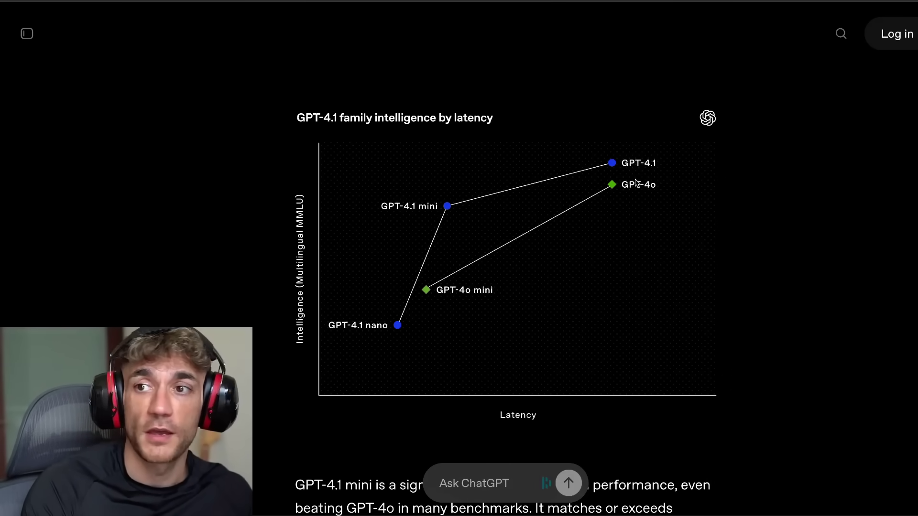
scroll(580, 222, down, 10)
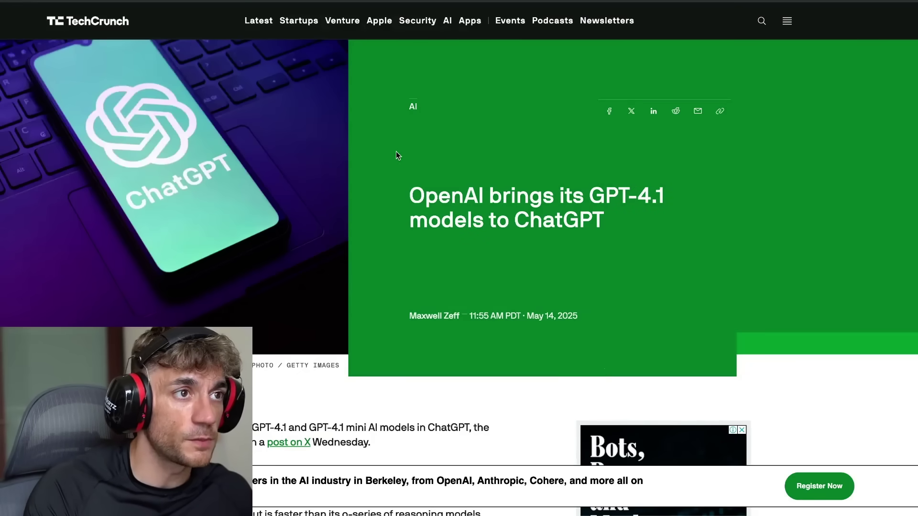
Step: Read the TechCrunch article on GPT-4.1 coming to ChatGPT, highlighting its headline and the paragraph about software engineers
drag(396, 151, 625, 254)
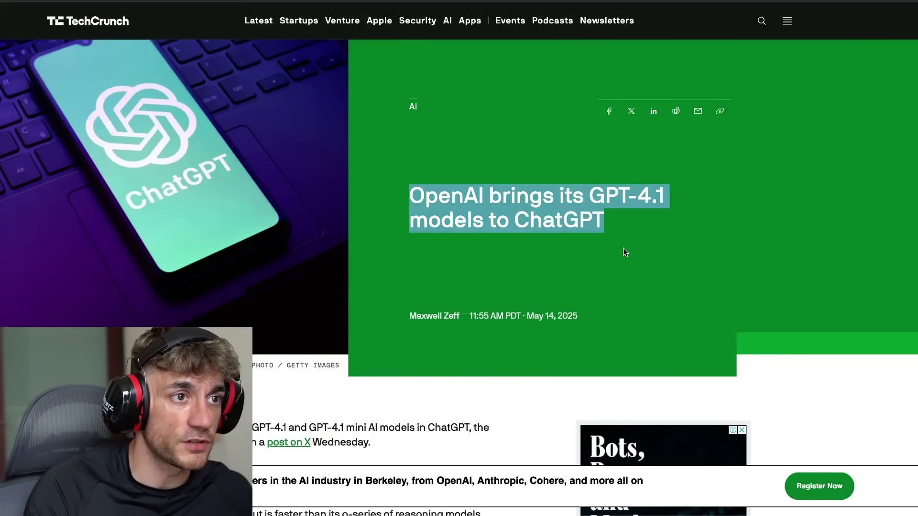
click(594, 316)
scroll(546, 300, down, 8)
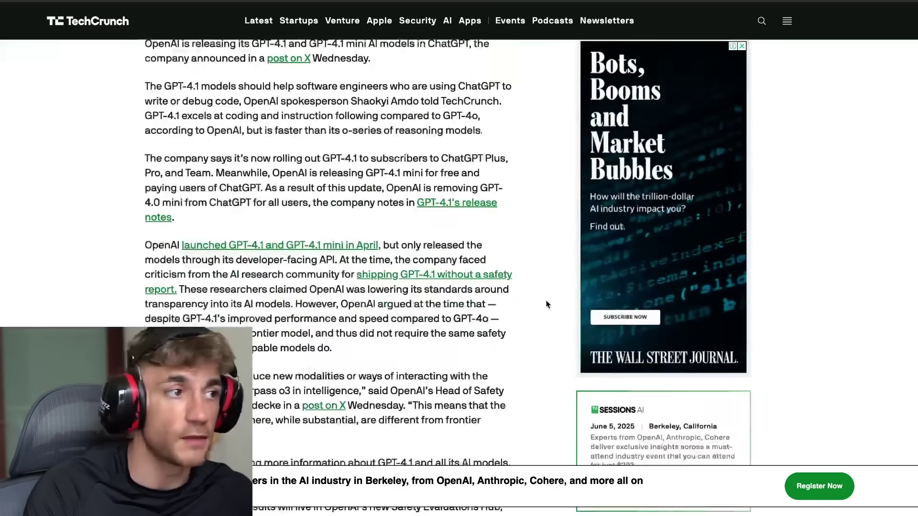
scroll(280, 236, up, 3)
drag(137, 198, 475, 211)
click(316, 248)
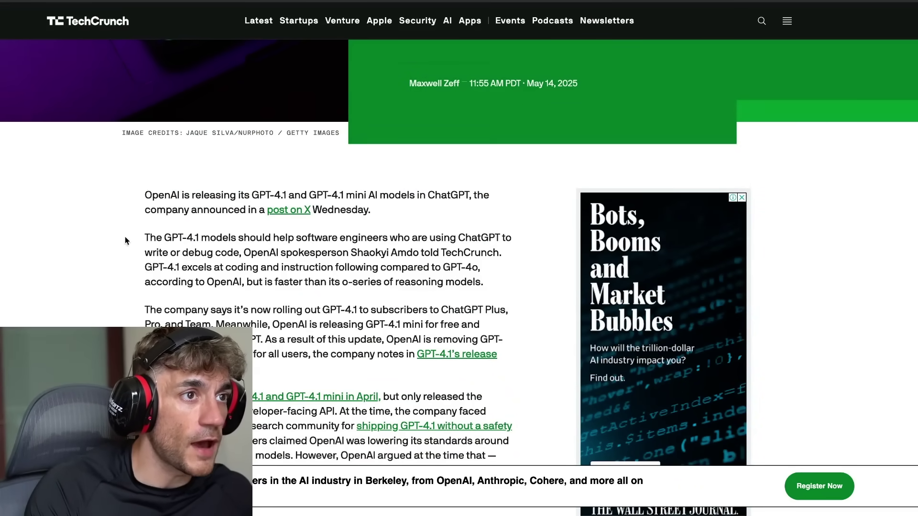
drag(125, 239, 483, 284)
scroll(385, 290, down, 3)
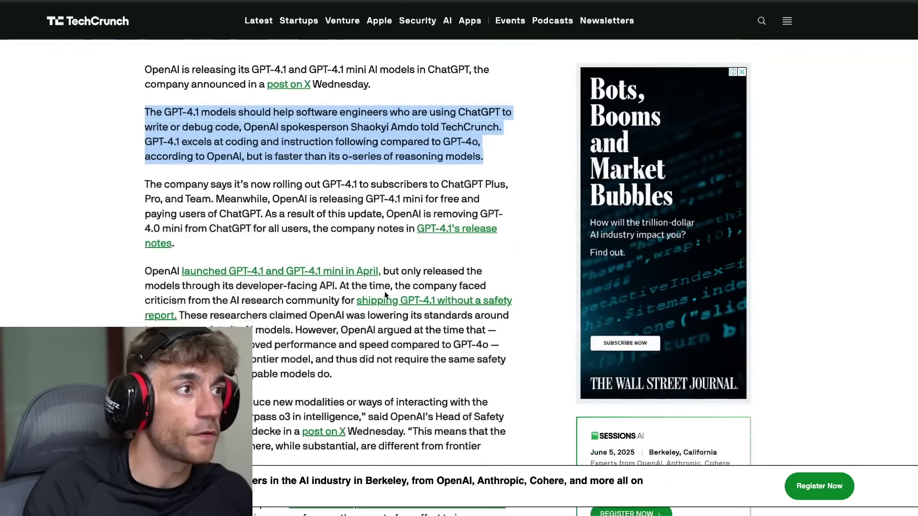
scroll(384, 292, down, 2)
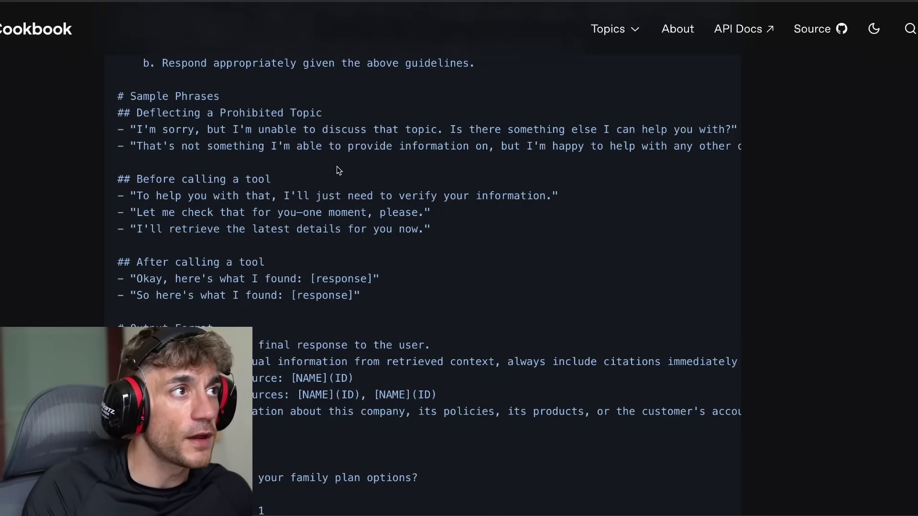
Step: Return to the start of the Cookbook page and highlight the title "GPT-4.1 Prompting Guide"
scroll(338, 170, up, 20)
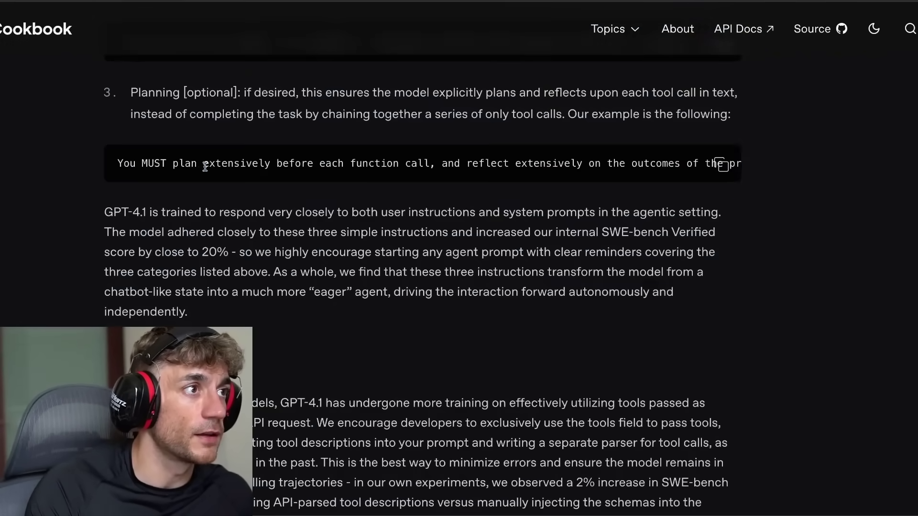
scroll(205, 166, up, 20)
drag(236, 173, 624, 167)
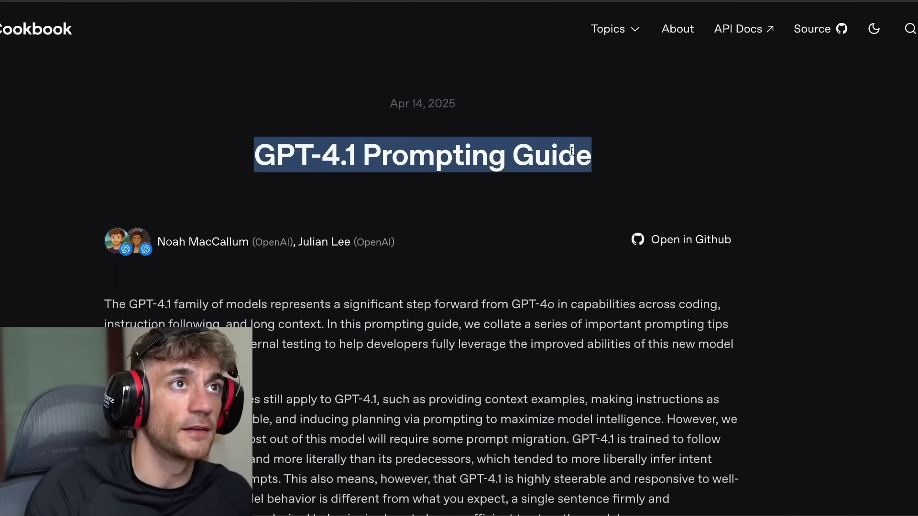
click(569, 151)
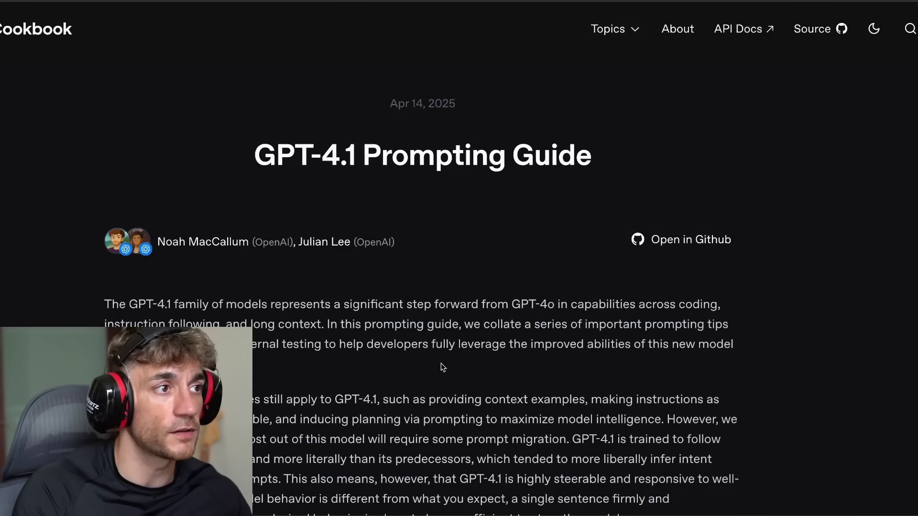
Step: Enlarge the prompting guide page and read through its introduction to the System Prompt Reminders section
scroll(355, 337, down, 3)
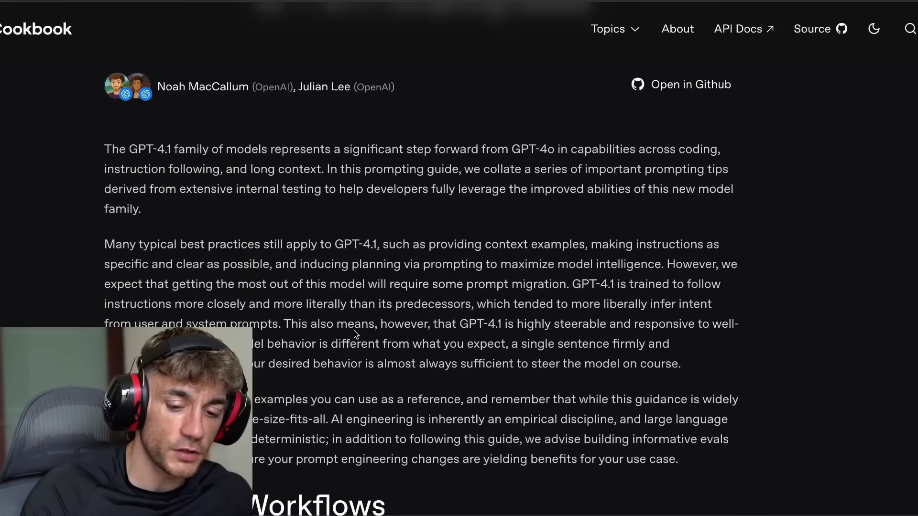
key(super+plus)
scroll(355, 301, down, 10)
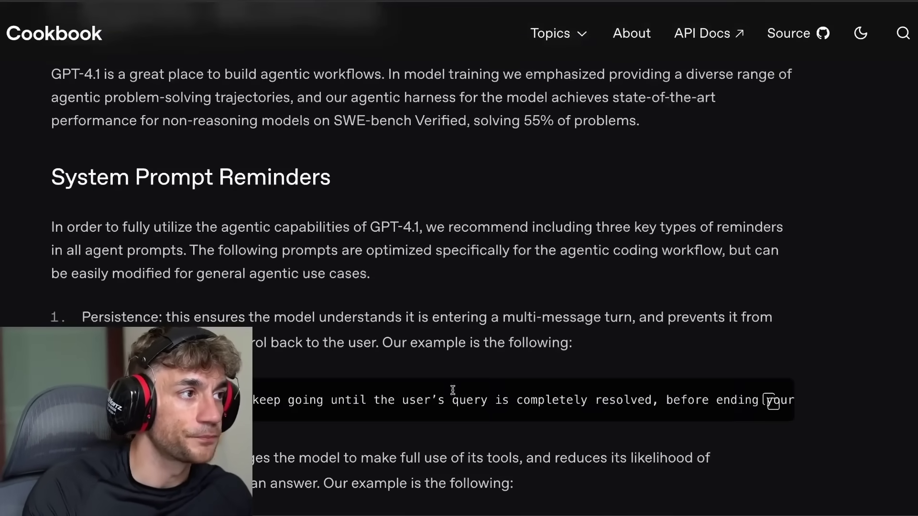
scroll(178, 297, down, 3)
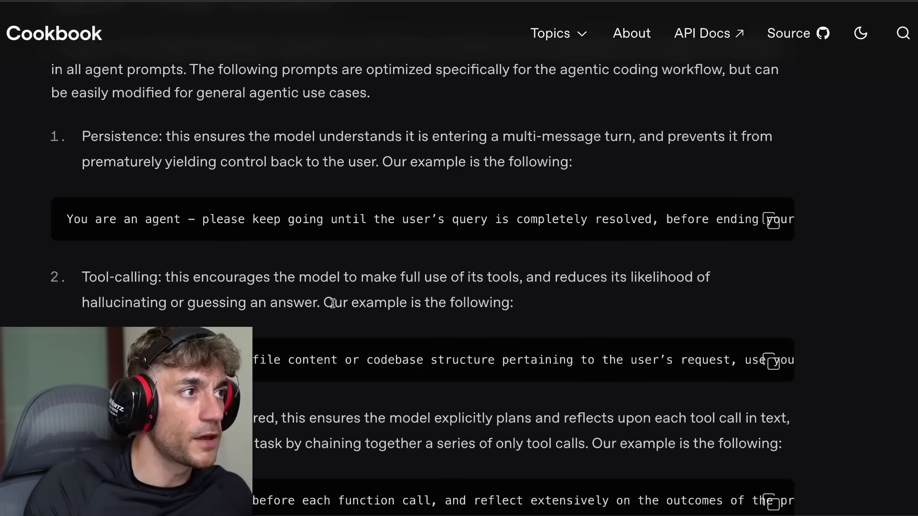
scroll(99, 138, up, 3)
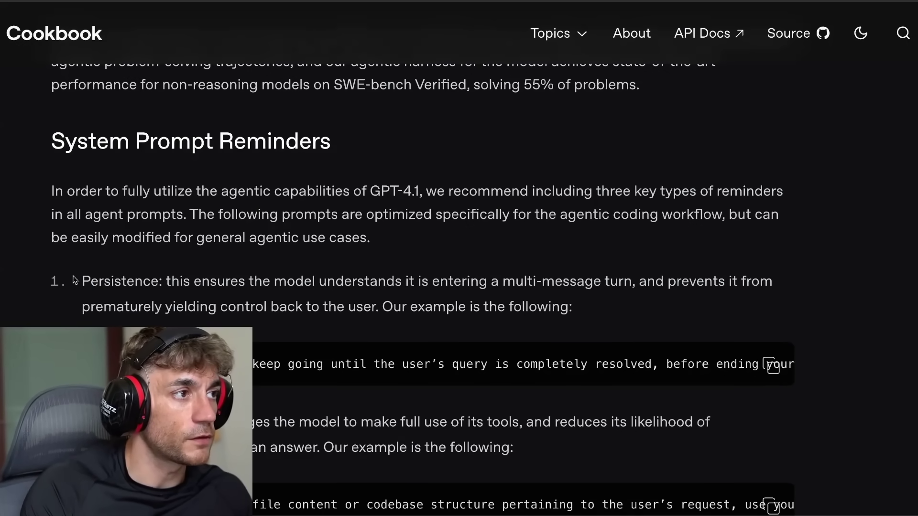
Step: Highlight the System Prompt Reminders heading and the explanation of the Persistence reminder while reading them
drag(82, 281, 164, 281)
click(164, 281)
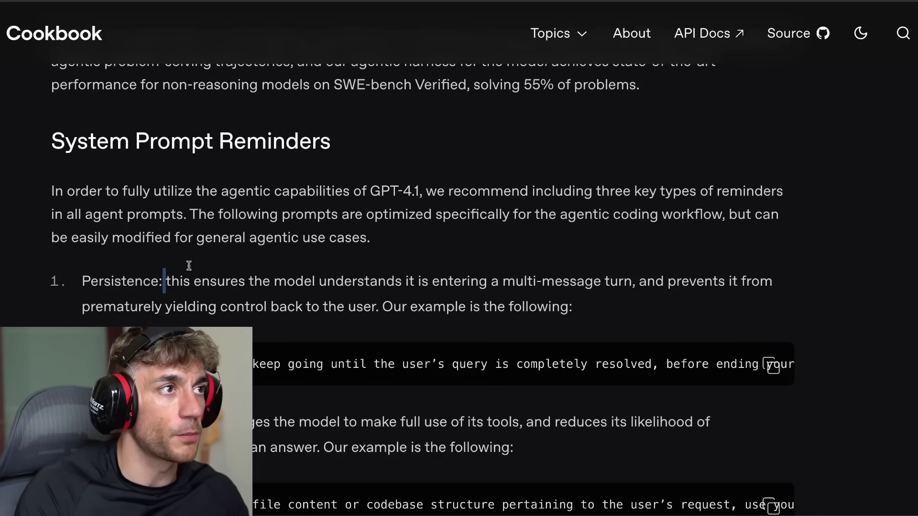
triple_click(39, 153)
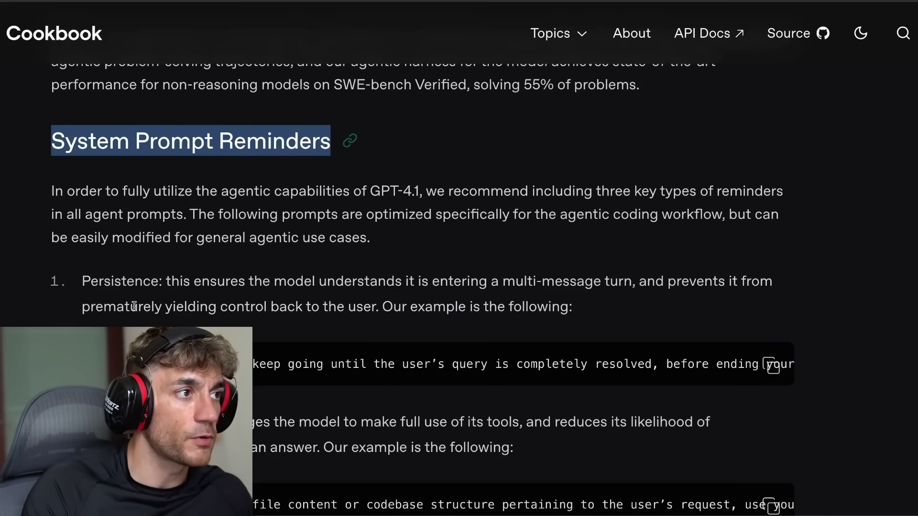
double_click(132, 284)
click(132, 285)
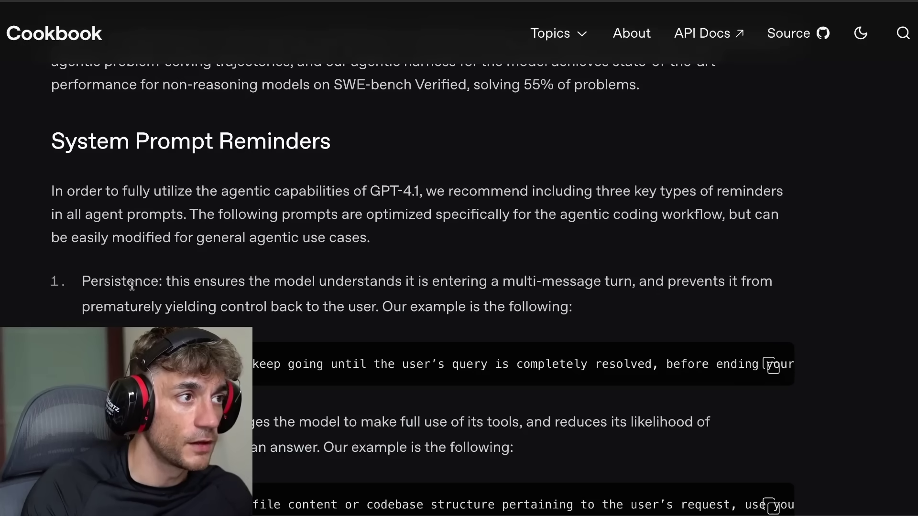
drag(167, 287, 649, 305)
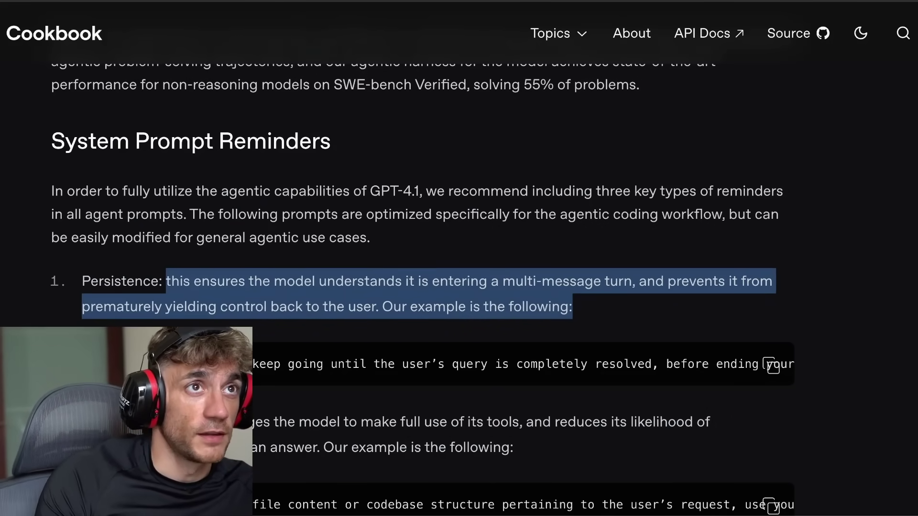
Step: Switch back to ChatGPT and check that GPT-4.1 is the selected model among the additional models
key(super+Tab)
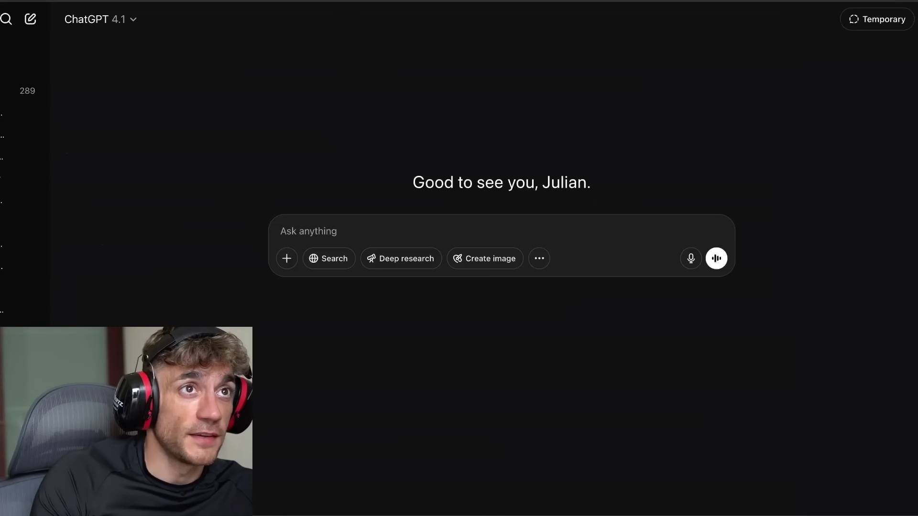
click(118, 20)
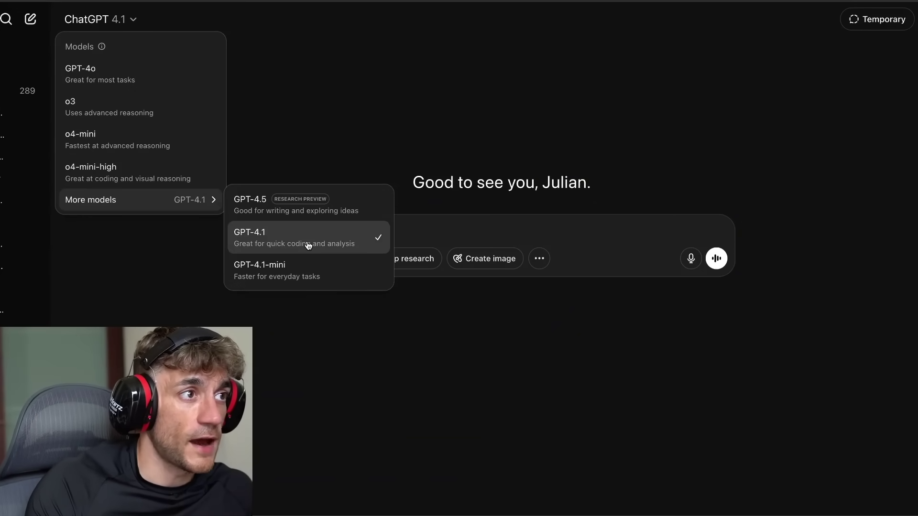
click(439, 109)
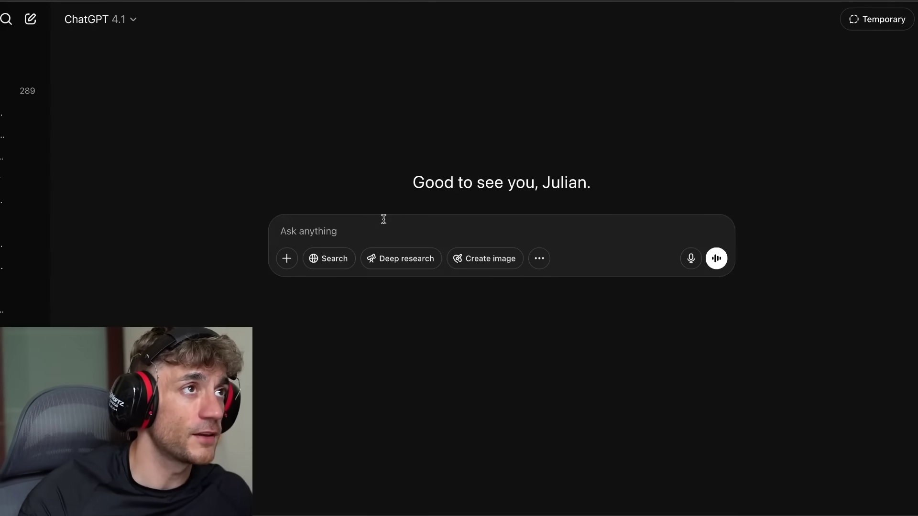
Step: Go back to the ChatGPT 4.1 lesson and read its overview and the Agentic Prompts section
mouse_move(410, 486)
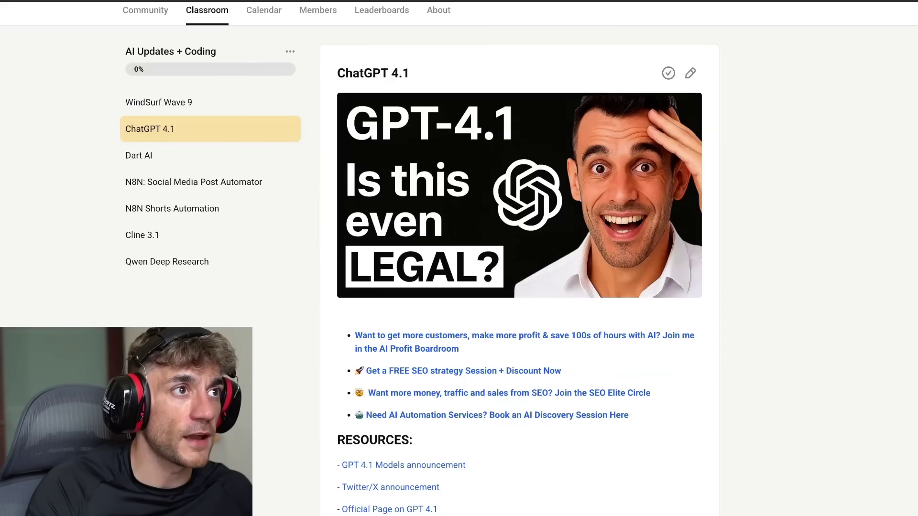
scroll(479, 317, down, 10)
scroll(479, 317, up, 4)
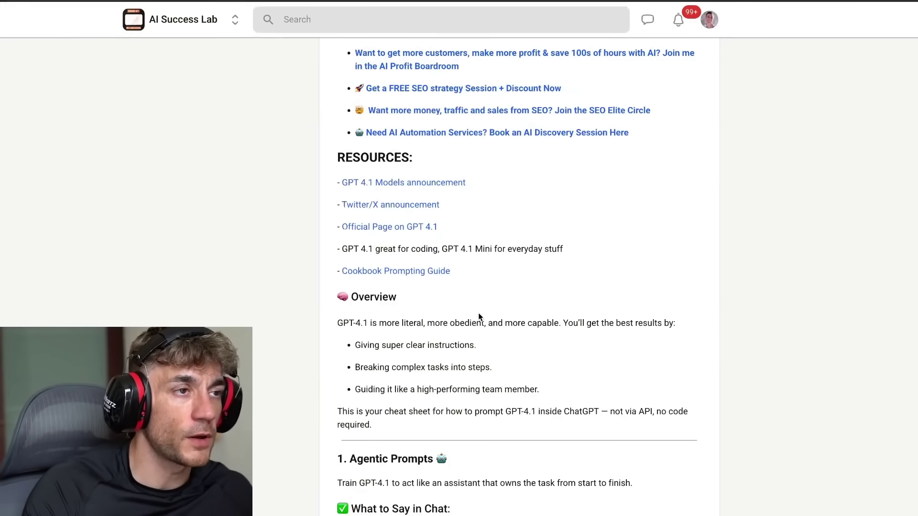
scroll(462, 187, down, 6)
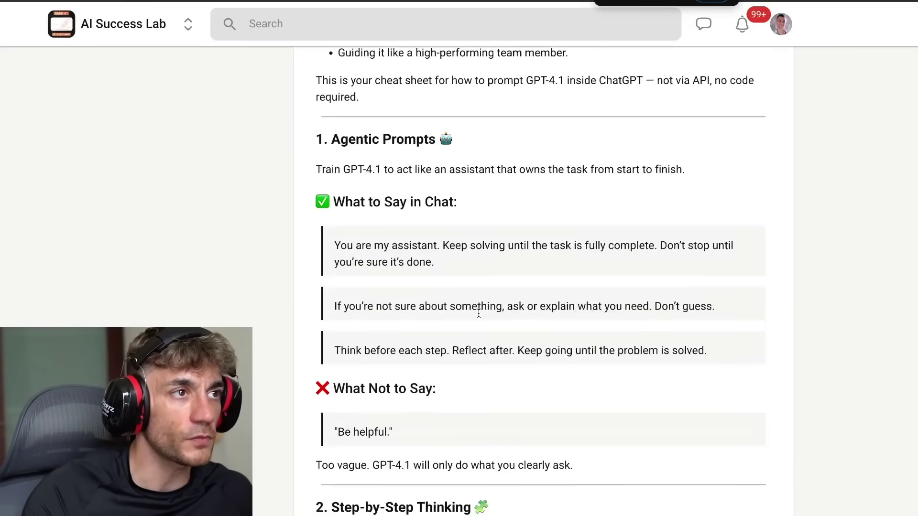
Step: Reread the lesson's Overview while highlighting its tips for best results, and return briefly to the Cookbook's System Prompt Reminders section
scroll(462, 187, up, 8)
scroll(473, 233, down, 7)
drag(392, 138, 437, 170)
drag(317, 171, 588, 214)
click(429, 195)
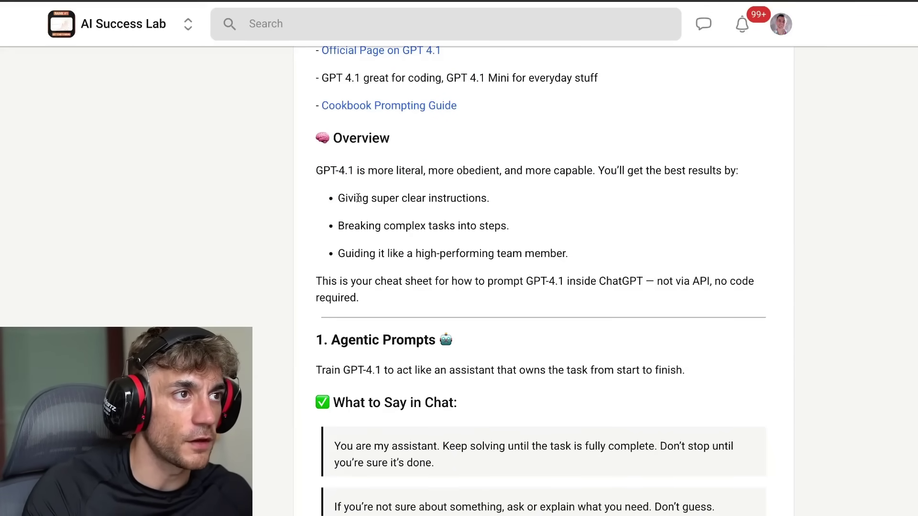
drag(338, 198, 573, 250)
click(387, 220)
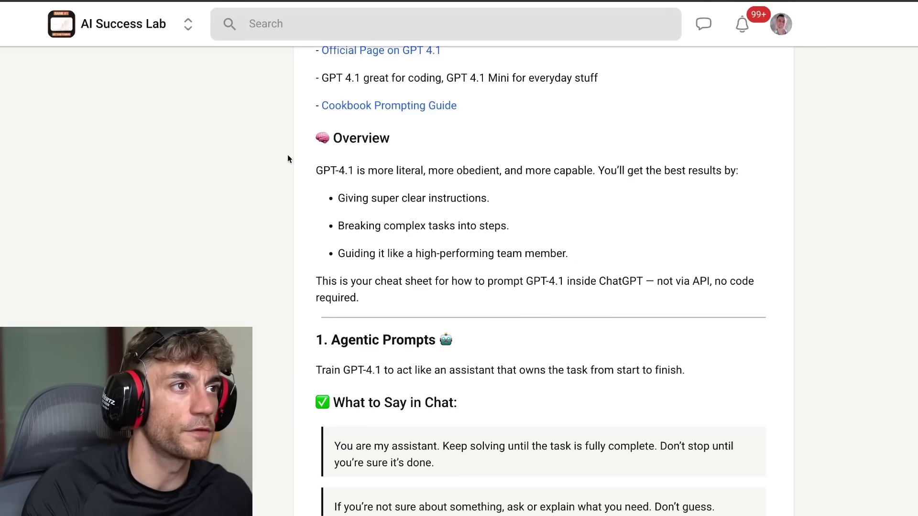
drag(288, 154, 608, 296)
click(608, 297)
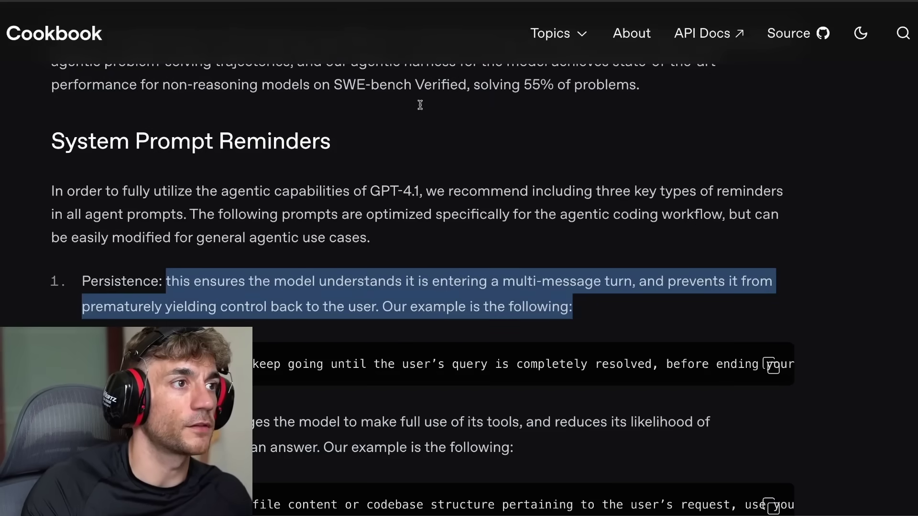
scroll(418, 102, down, 1)
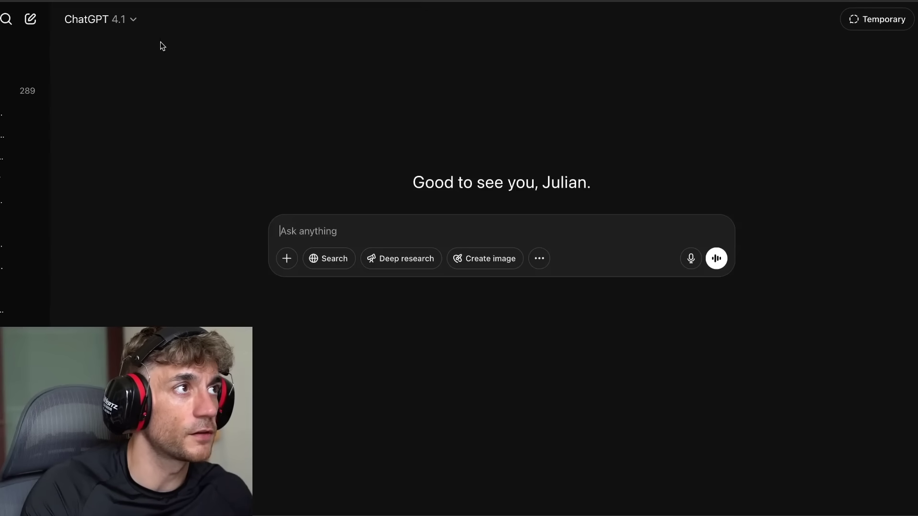
Step: Switch to ChatGPT and choose GPT-4.1 from the additional models for the new chat
click(98, 20)
mouse_move(166, 203)
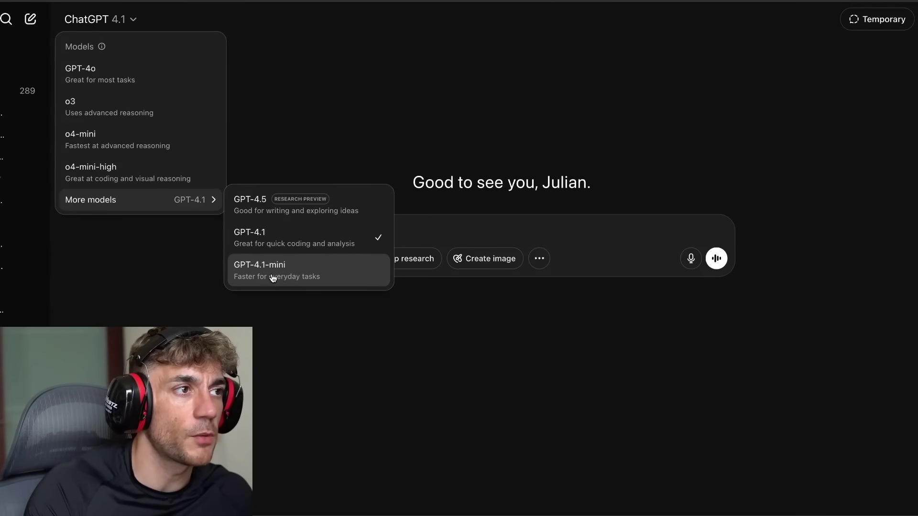
click(294, 242)
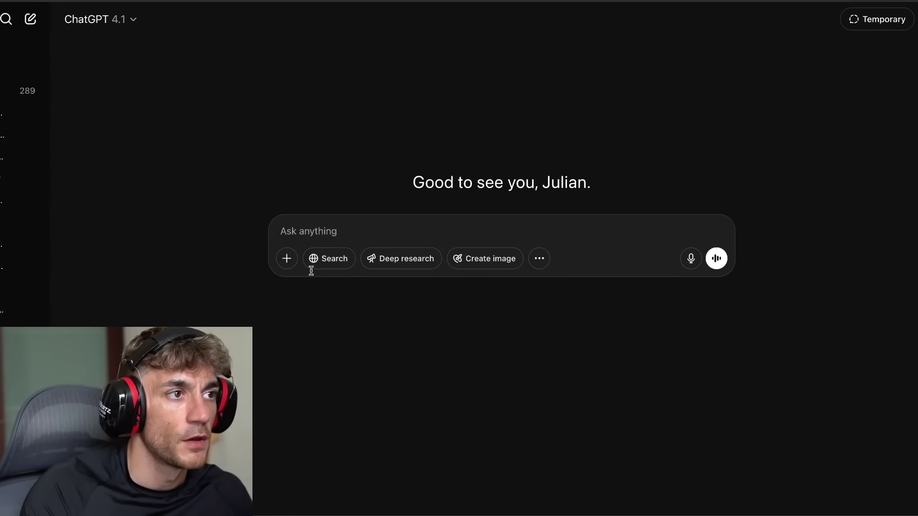
Step: Attach the May 15th 2025 Deal Velocity spreadsheet from the computer to the new chat message
click(287, 264)
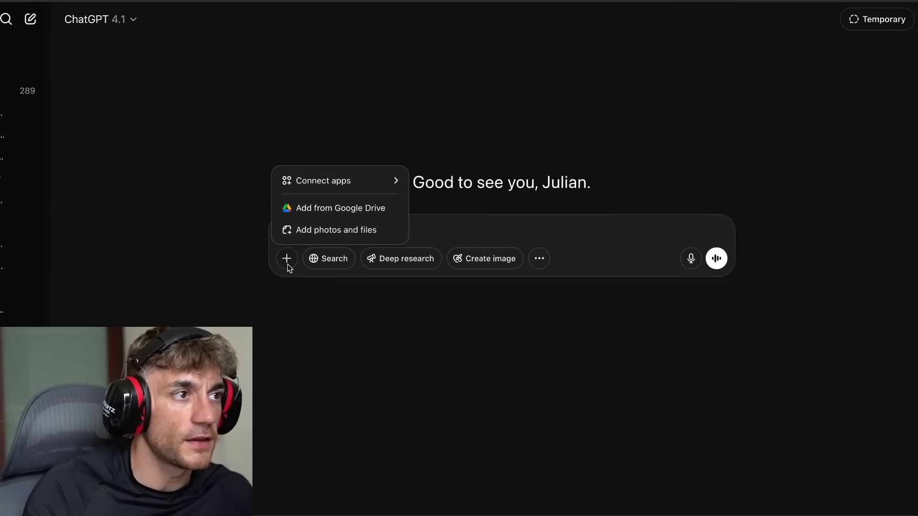
click(315, 234)
double_click(375, 242)
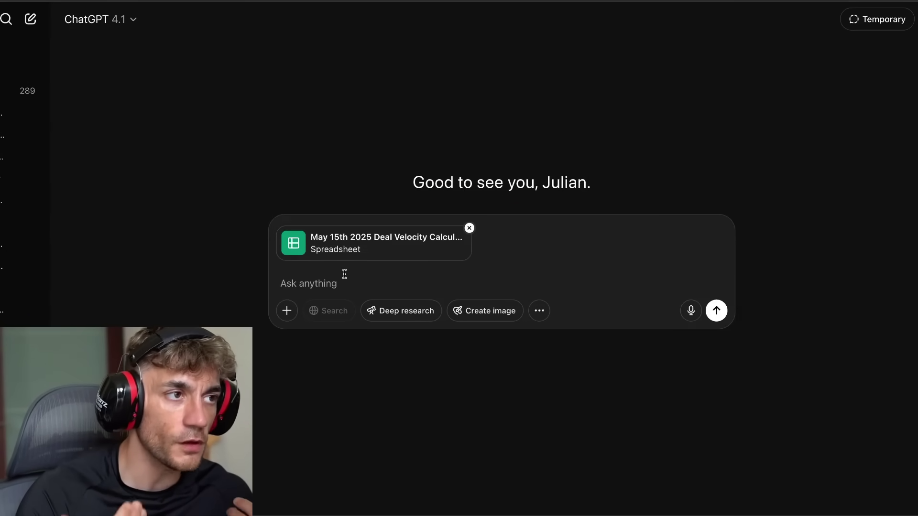
text(Just)
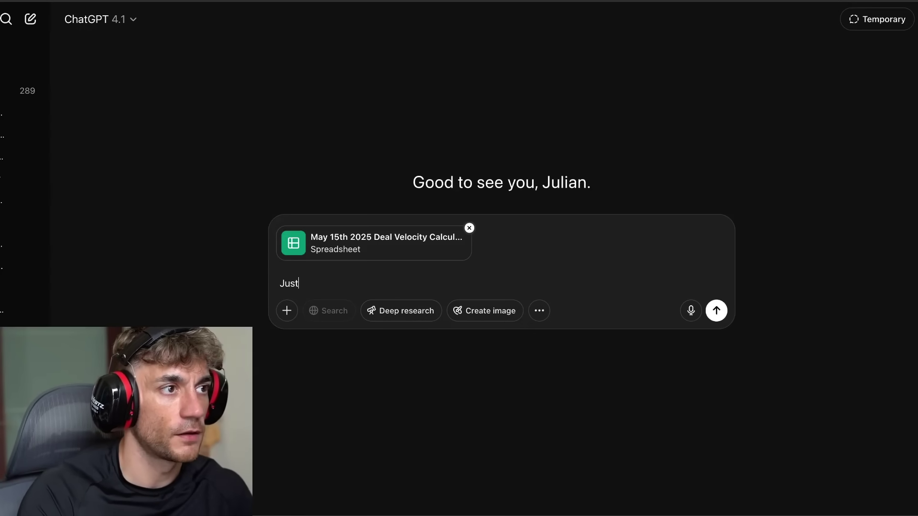
key(BackSpace)
key(BackSpace)
key(BackSpace)
key(BackSpace)
Step: Write the prompt "Analyze the deal velocity of how many sales we typically get more importantly, how fast those sales deals are closed."
text(Ana)
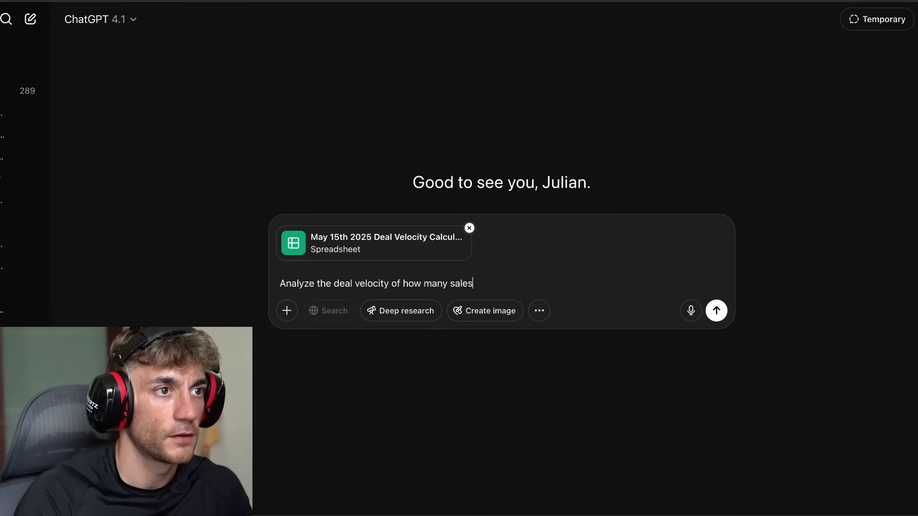
text(we )
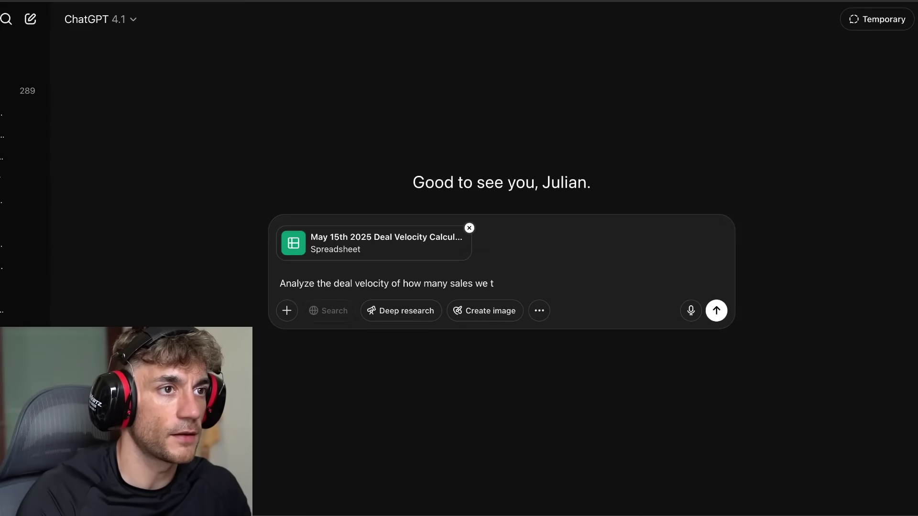
text(typically get more importantly, how fast those sales d)
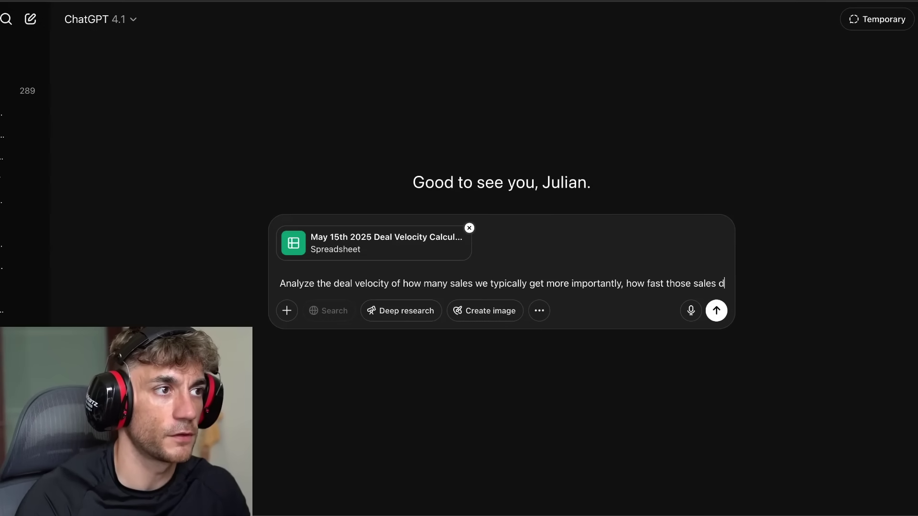
text(eals are closed.)
key(shift+Return)
key(shift+Return)
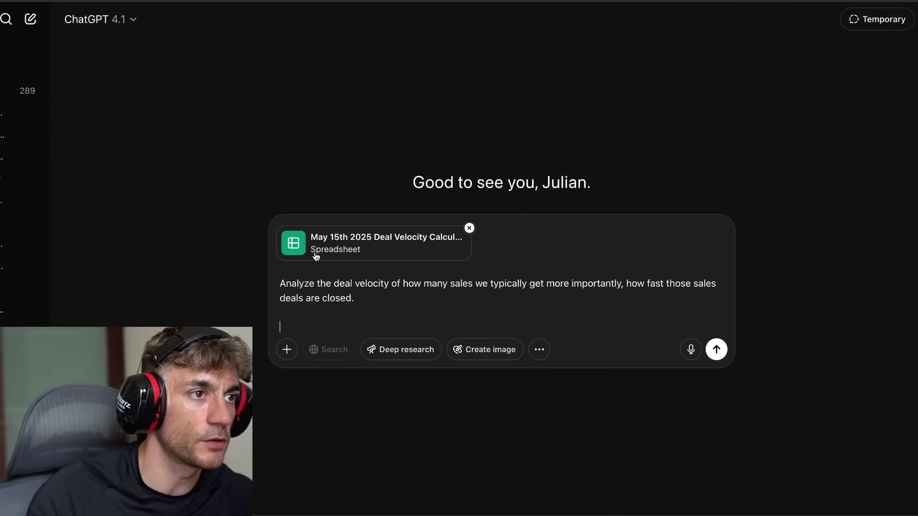
Step: Extend the prompt's first paragraph with "And also, break it down by % and give me some fun facts."
triple_click(481, 279)
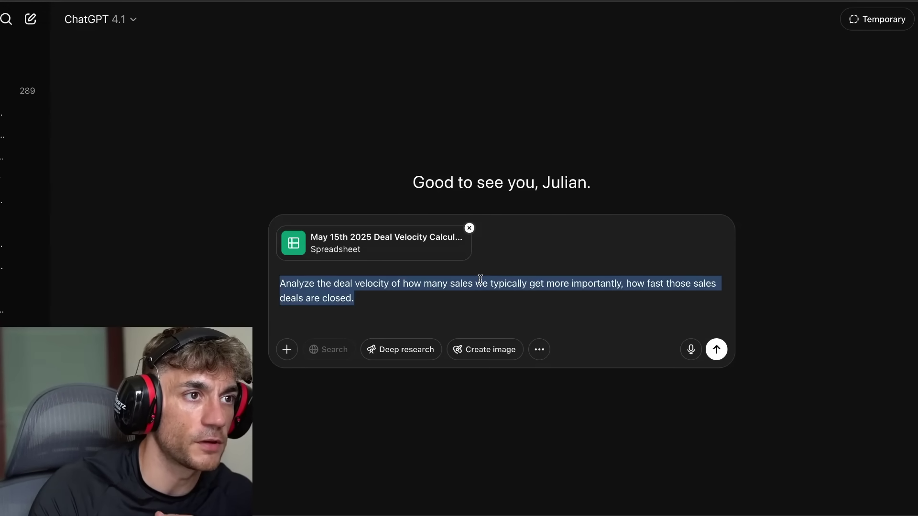
click(542, 282)
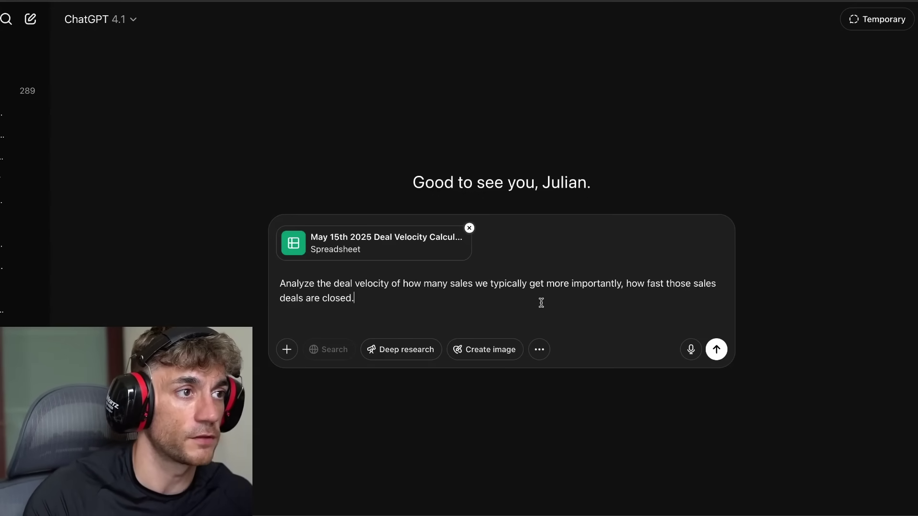
key(BackSpace)
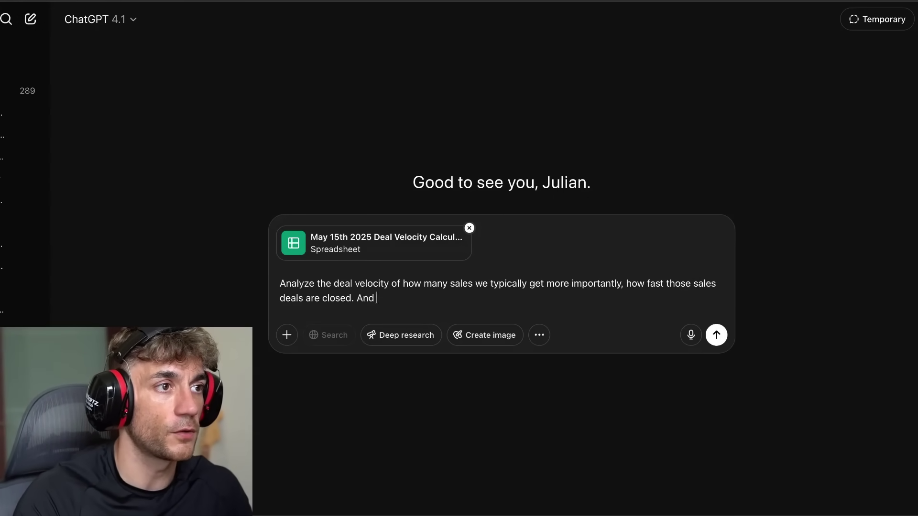
text(And also, break i)
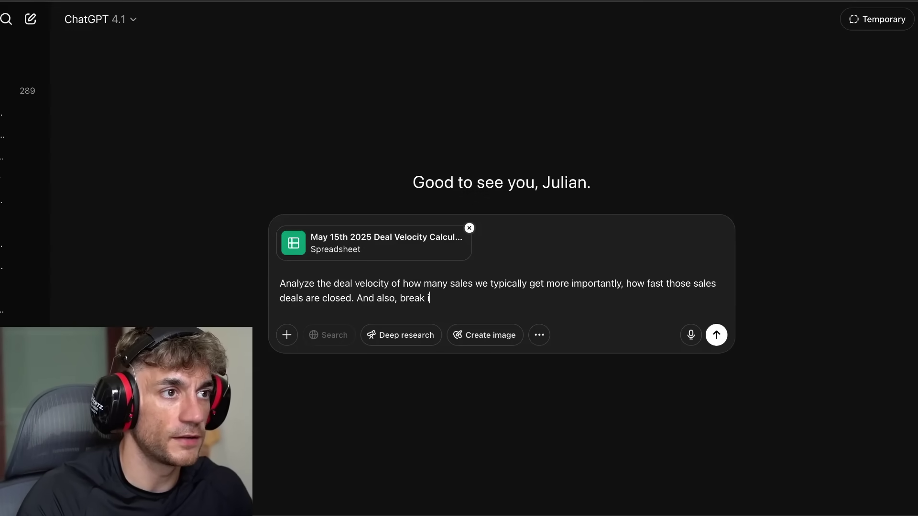
text(t down by % and )
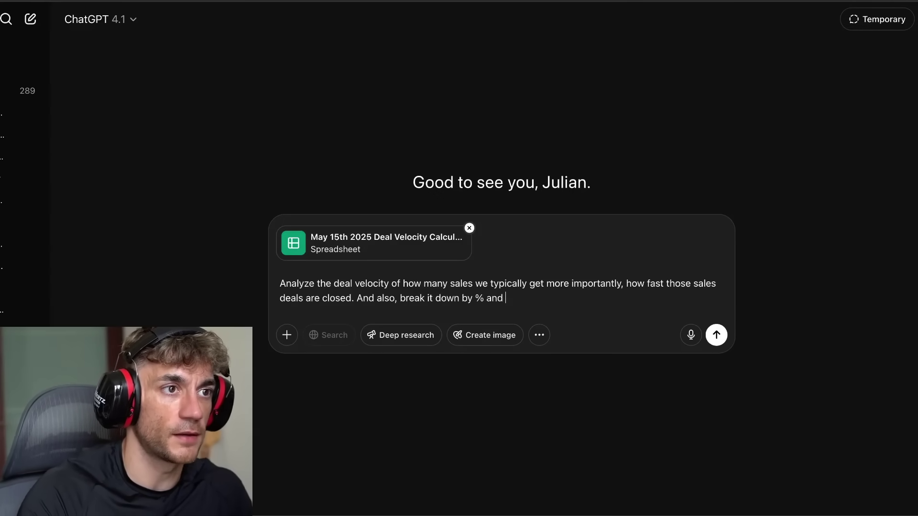
text(give me some fun fa)
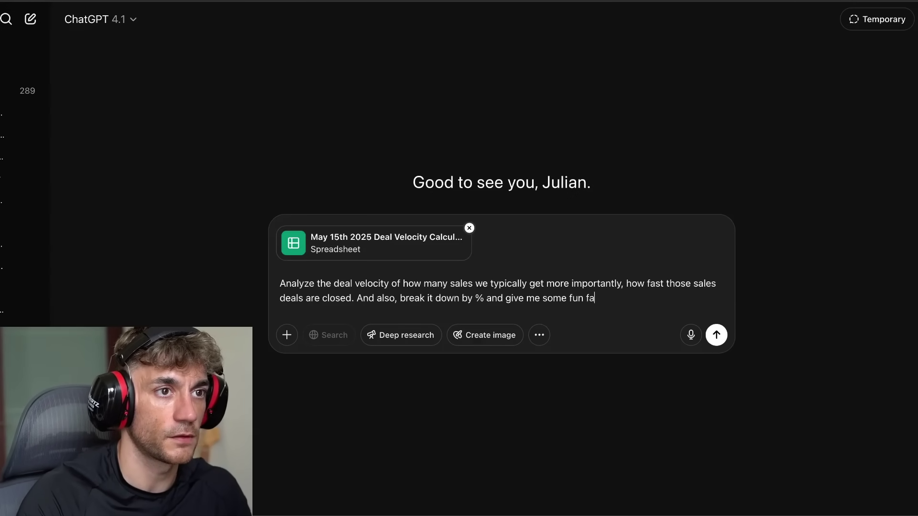
text(cts.)
Step: Add a separate paragraph to the prompt reading "Make the report interesting and fun."
key(shift+Return)
key(shift+Return)
text(Make i)
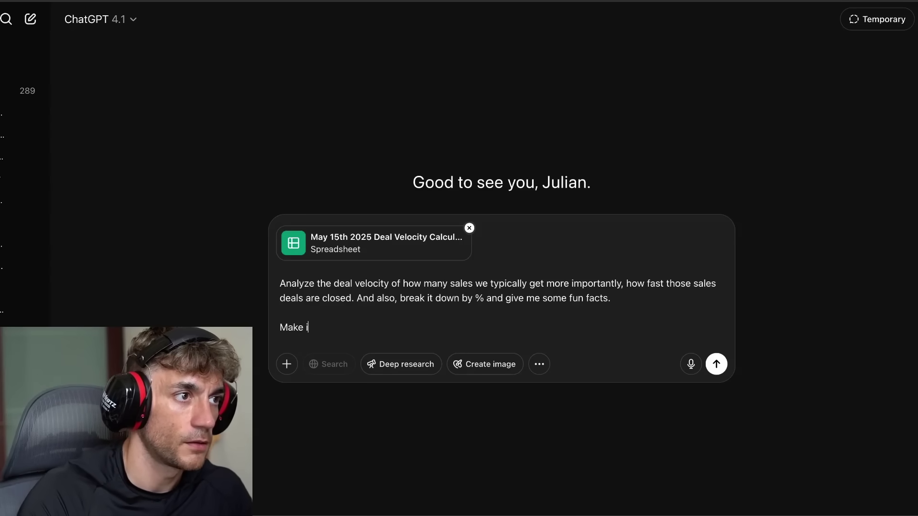
text(t inte)
key(BackSpace)
key(BackSpace)
key(BackSpace)
key(BackSpace)
key(BackSpace)
key(BackSpace)
key(BackSpace)
key(BackSpace)
key(BackSpace)
key(BackSpace)
key(BackSpace)
key(BackSpace)
text(teresting and fun.)
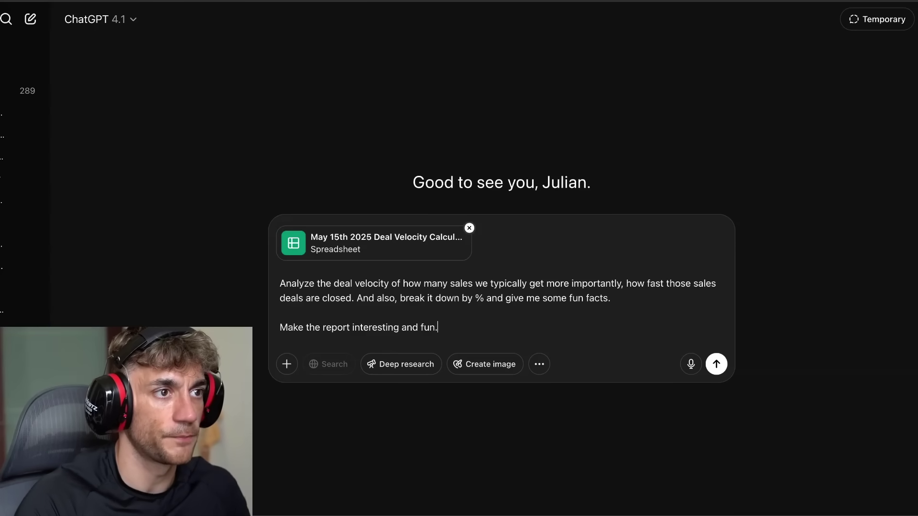
Step: Add a closing paragraph to the prompt reading "Keep going until you've got everything you need."
key(ctrl+a)
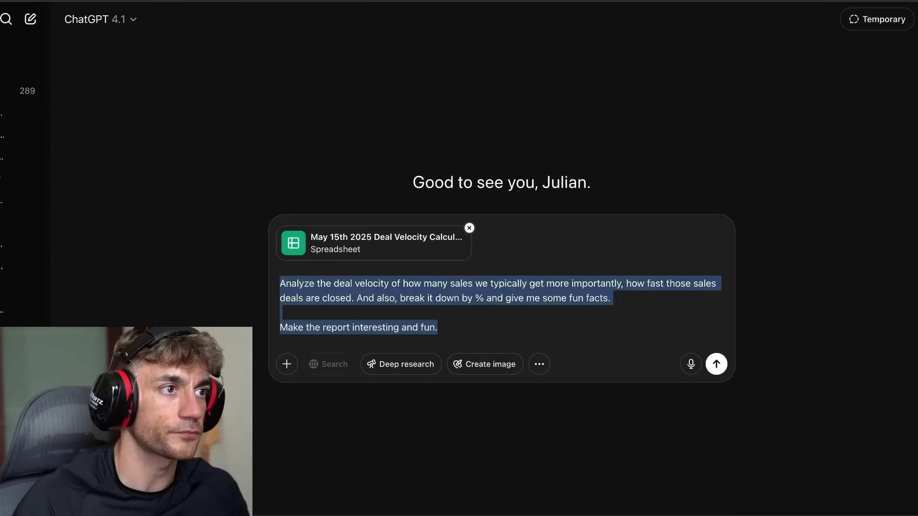
click(280, 340)
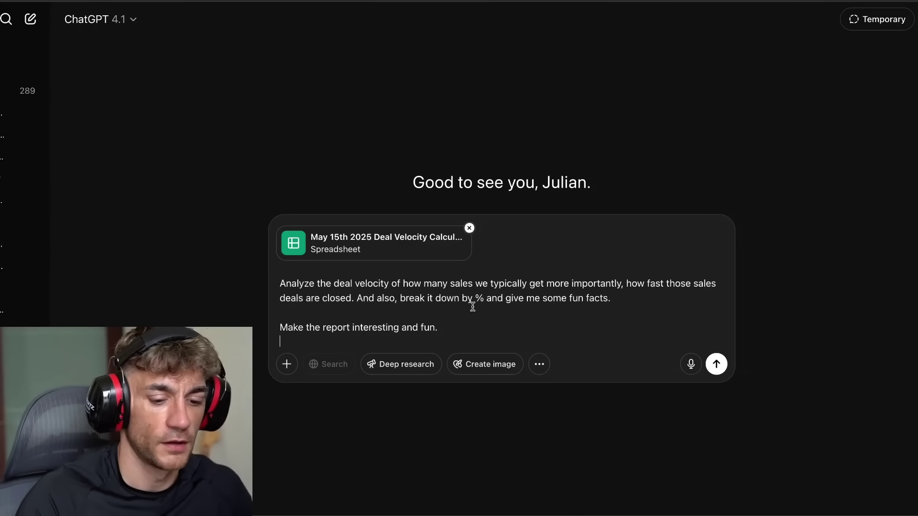
key(shift+Return)
text(Keep go)
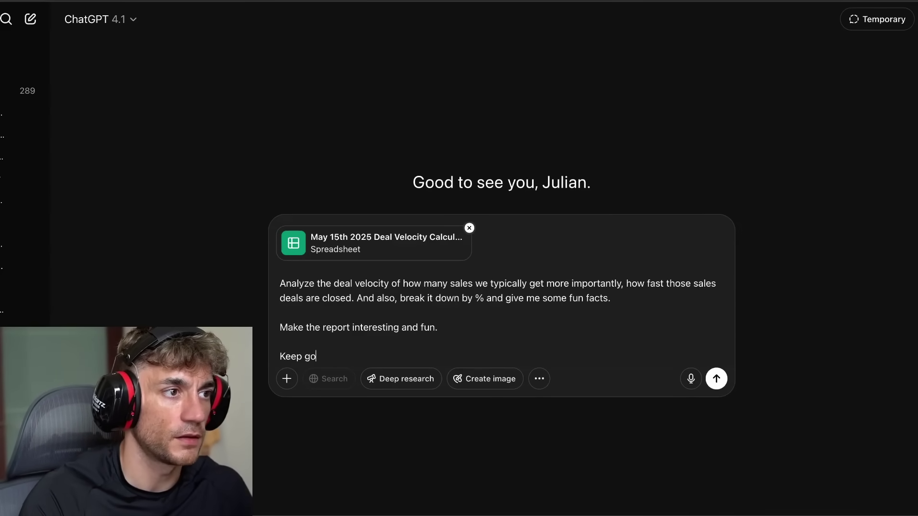
text(ing until you've)
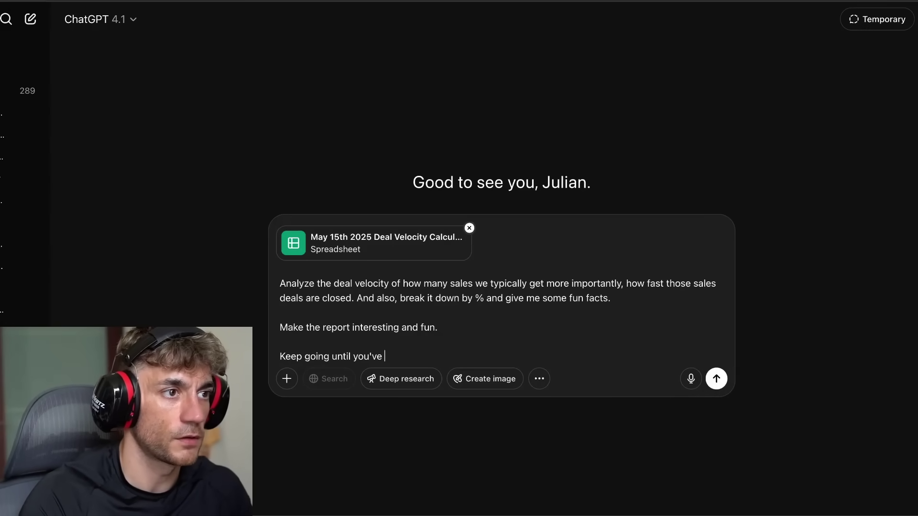
text( got everyhtint)
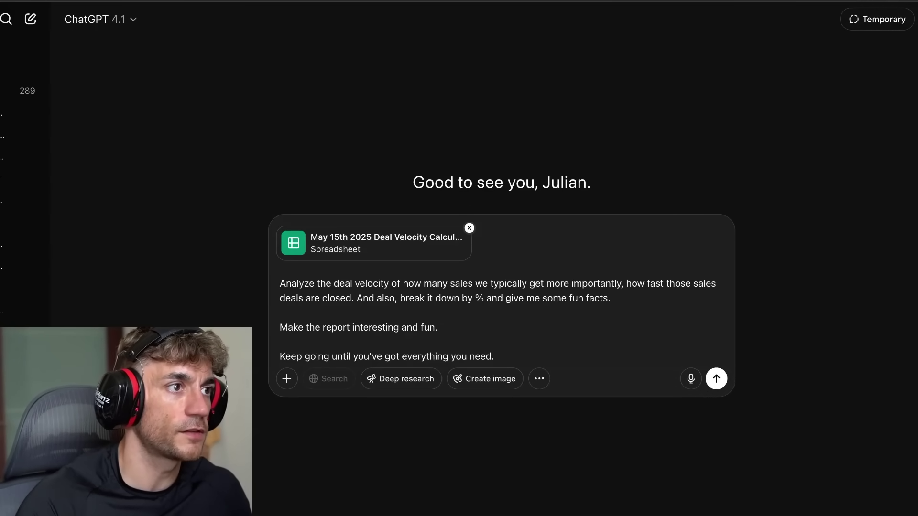
Step: Insert the role line "You are an AI Sales Operations Agent:" above the prompt's first paragraph, separated by a blank line
key(shift+Return)
key(shift+Return)
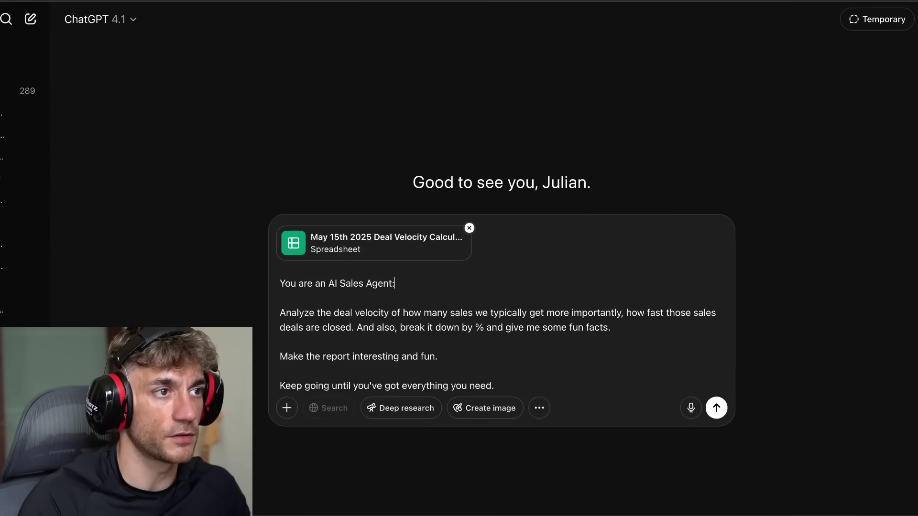
text(Operations)
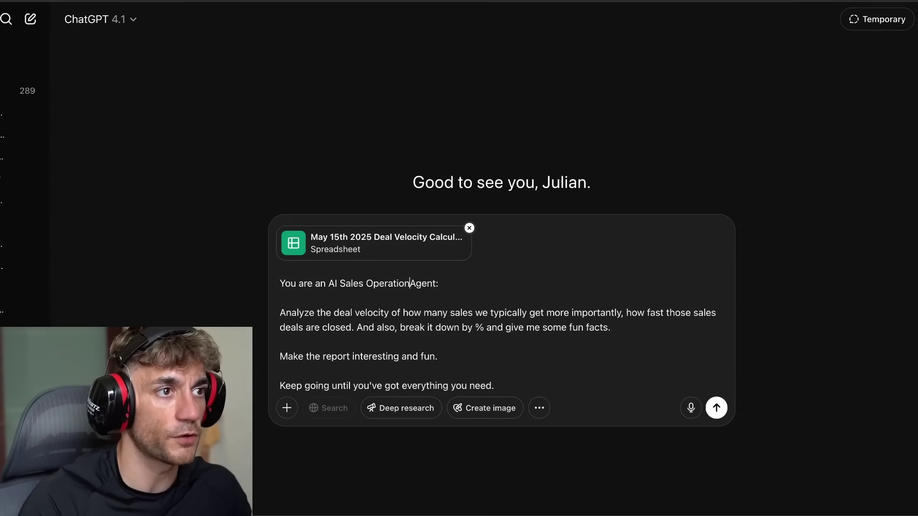
key(End)
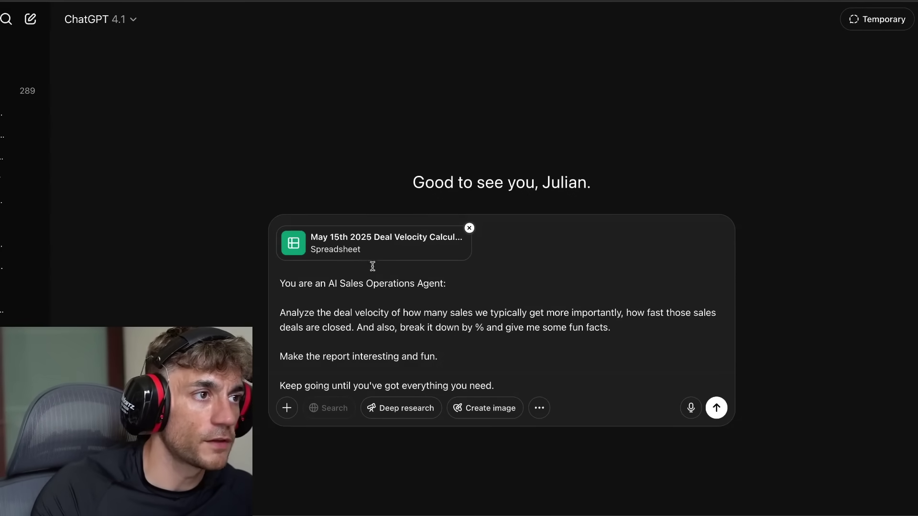
Step: Review the whole prompt from the role line to the closing instruction, and check which additional tools are available for the message
triple_click(371, 284)
triple_click(378, 320)
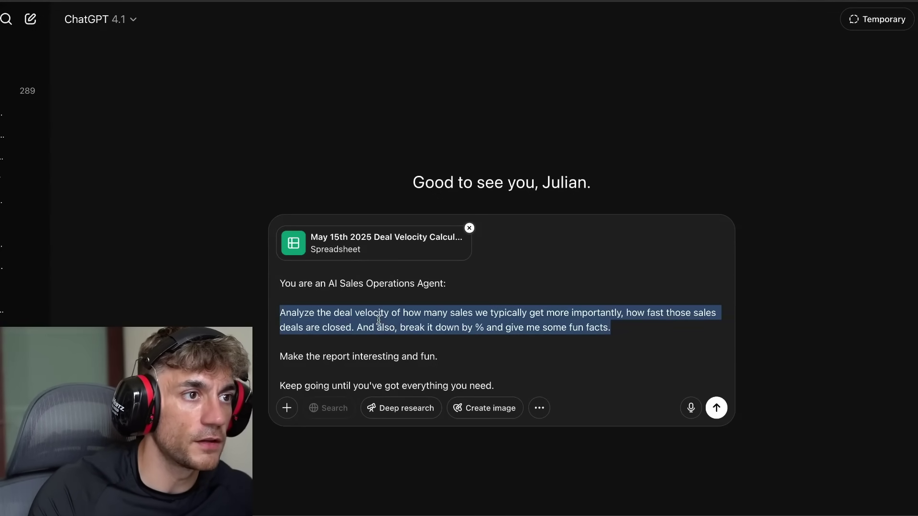
double_click(334, 356)
double_click(405, 385)
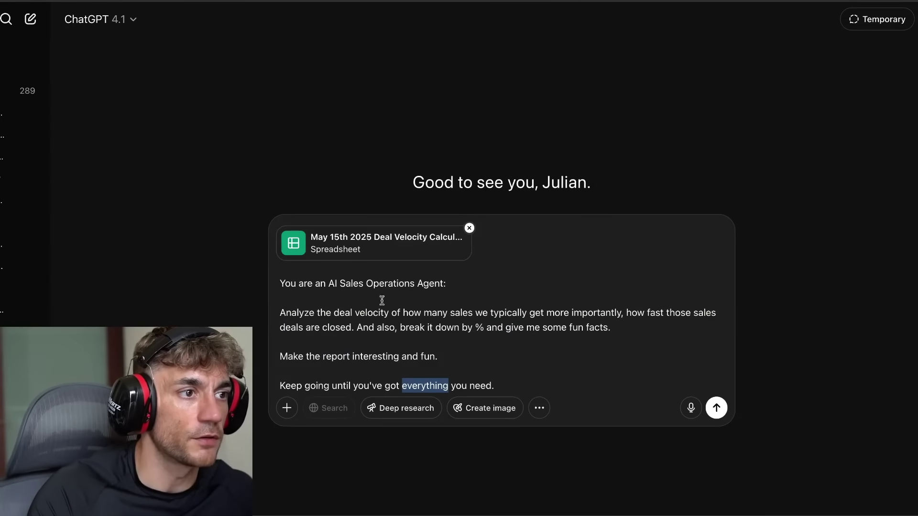
triple_click(339, 284)
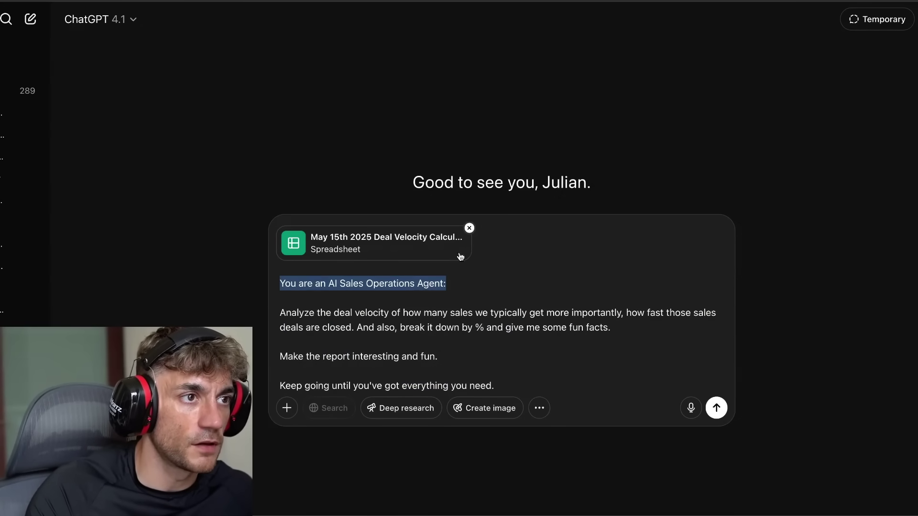
click(388, 381)
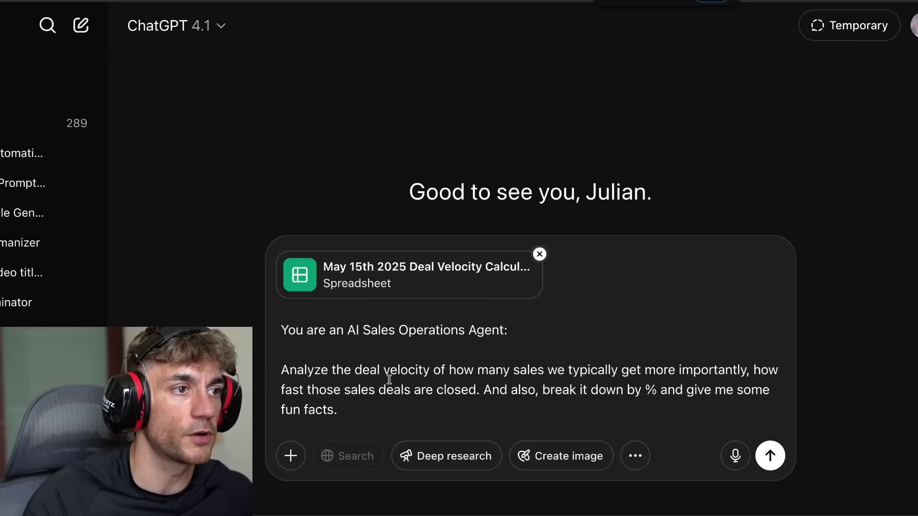
scroll(392, 379, down, 2)
click(511, 398)
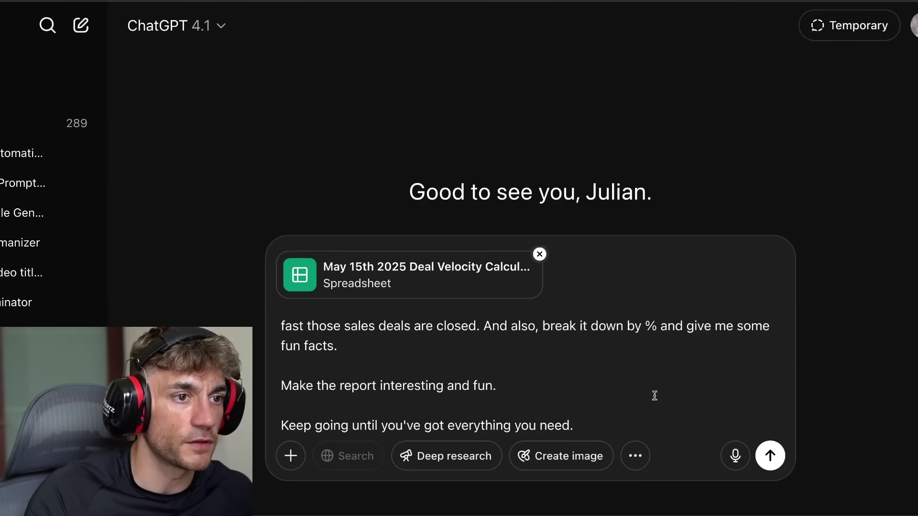
click(641, 459)
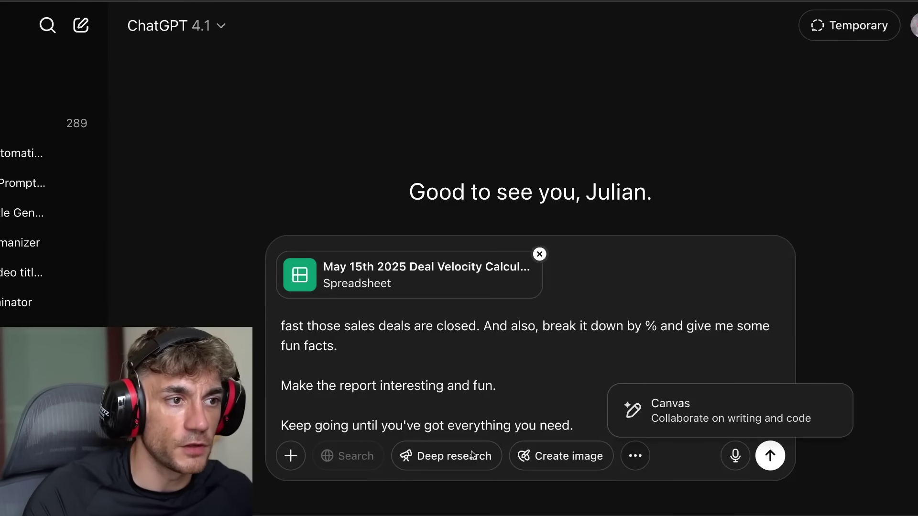
Step: Send the sales operations prompt with the attached deal velocity spreadsheet to GPT-4.1
click(424, 400)
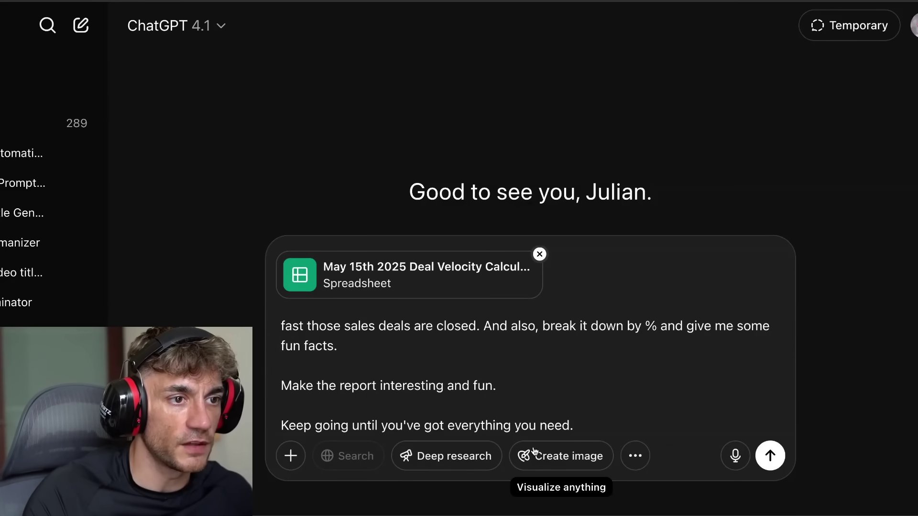
click(640, 460)
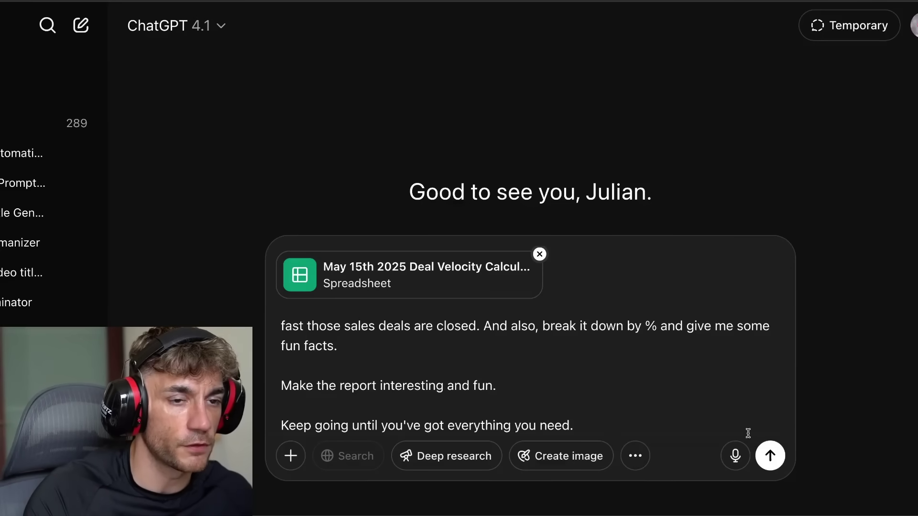
click(770, 455)
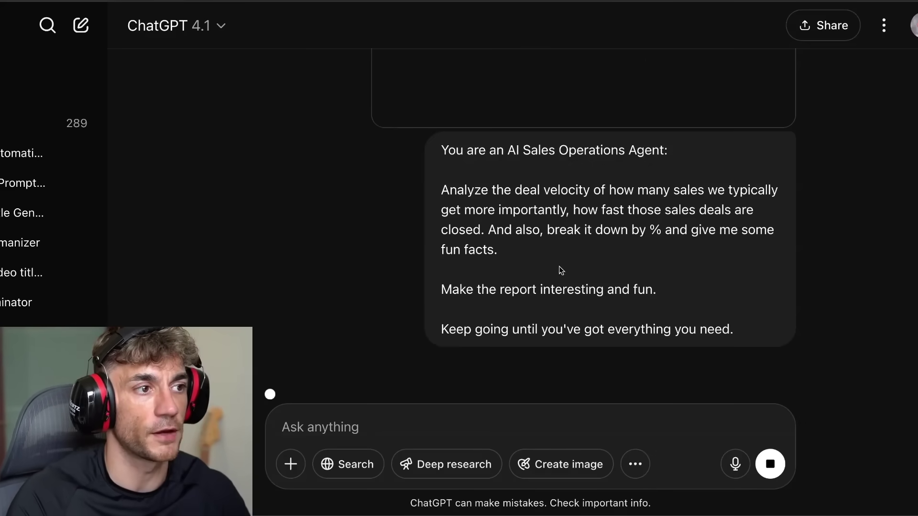
Step: Open a new ChatGPT conversation in a separate browser tab and set its model to GPT-4o
key(ctrl+t)
click(418, 234)
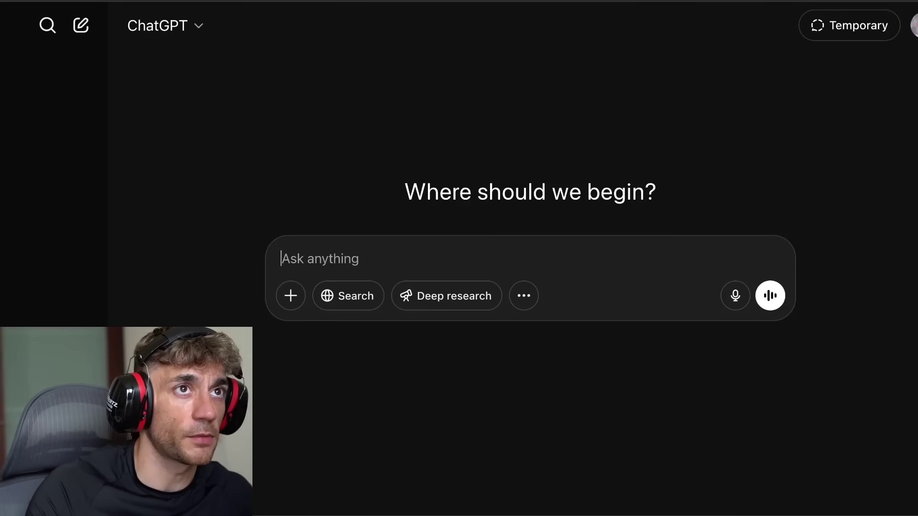
click(189, 22)
click(237, 101)
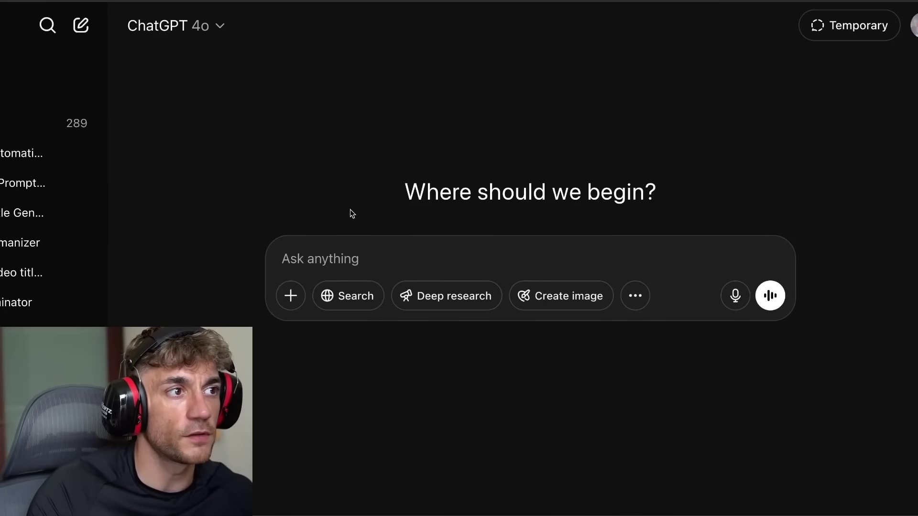
Step: Send GPT-4o the same AI Sales Operations Agent prompt with "May 15th 2025 Deal Velocity Calculations - Sheet1.csv" from Downloads attached
text(You are an AI Sales Operations Agent:  Analyze the deal velocity of how many sales we typically get more importantly, how fast those sales deals are closed. And also, break it down by % and give me some fun facts.)
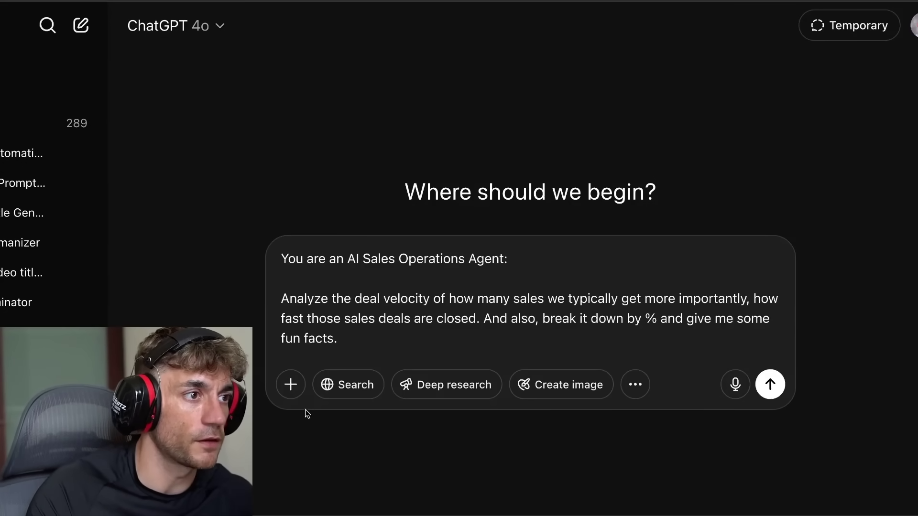
click(282, 386)
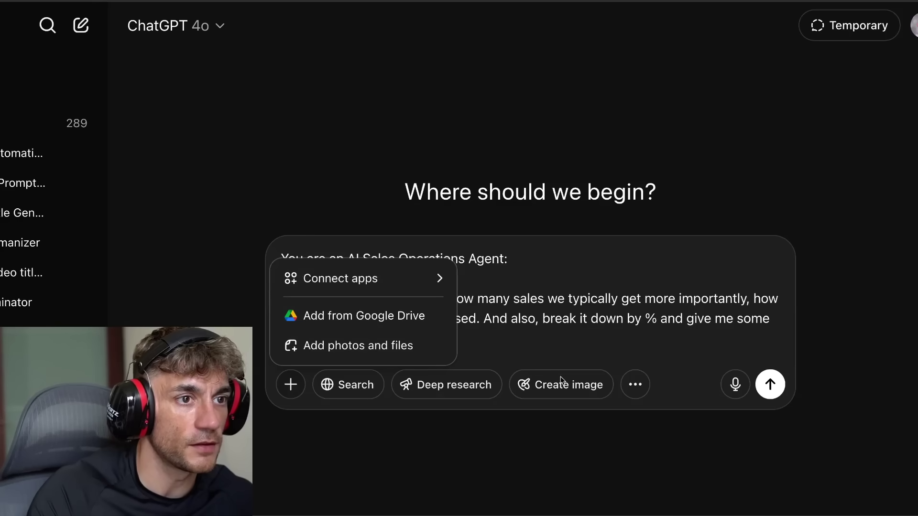
click(322, 345)
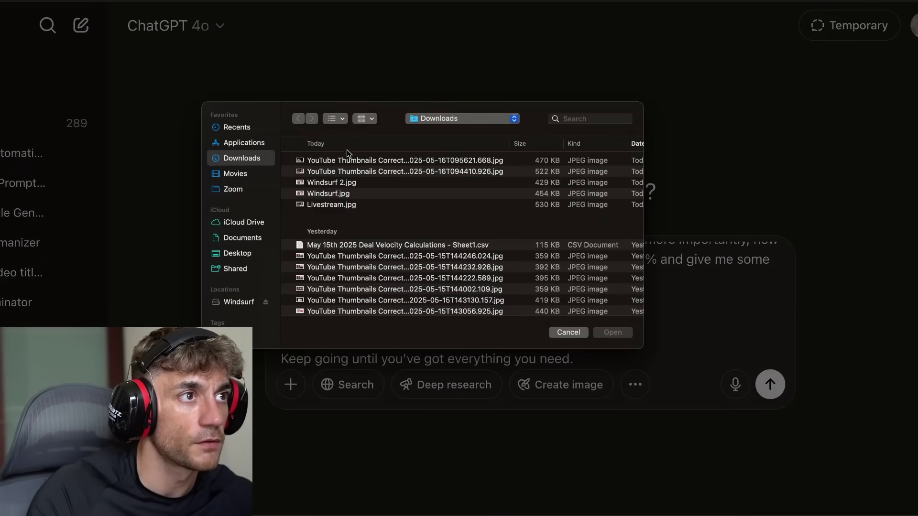
double_click(357, 246)
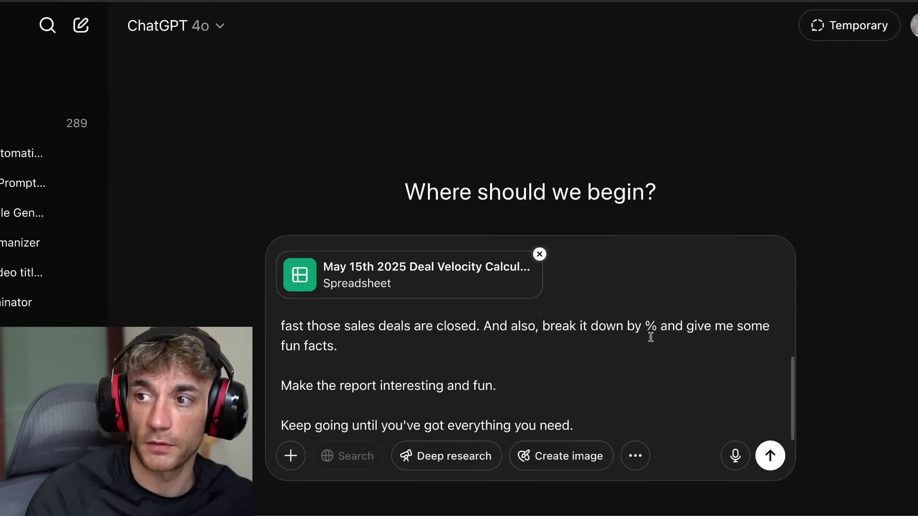
click(767, 451)
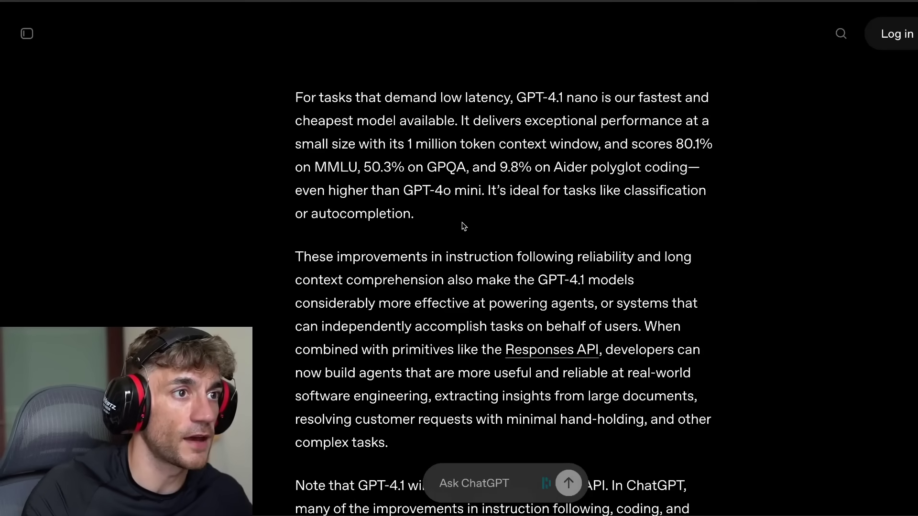
Step: Switch to OpenAI's GPT-4.1 announcement page and examine its coding section, including the benchmarks and frontend comparison with GPT-4o
scroll(463, 226, down, 15)
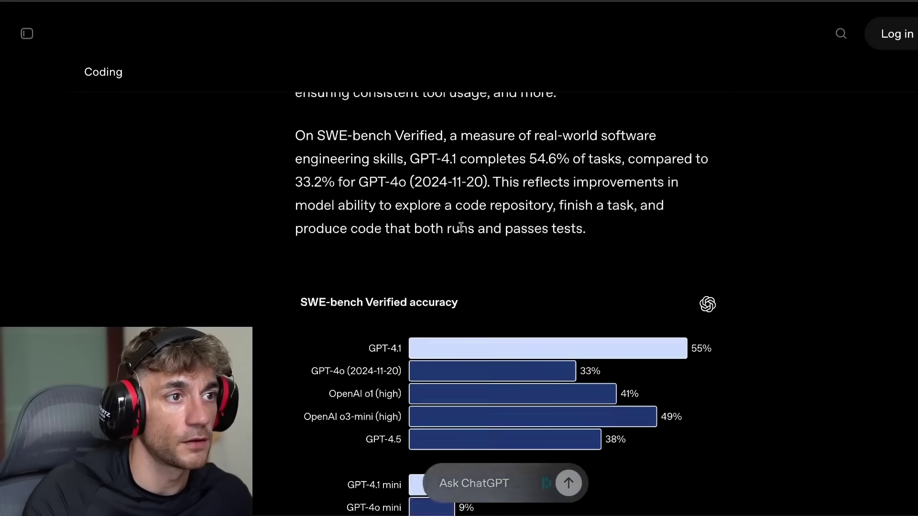
scroll(478, 258, down, 20)
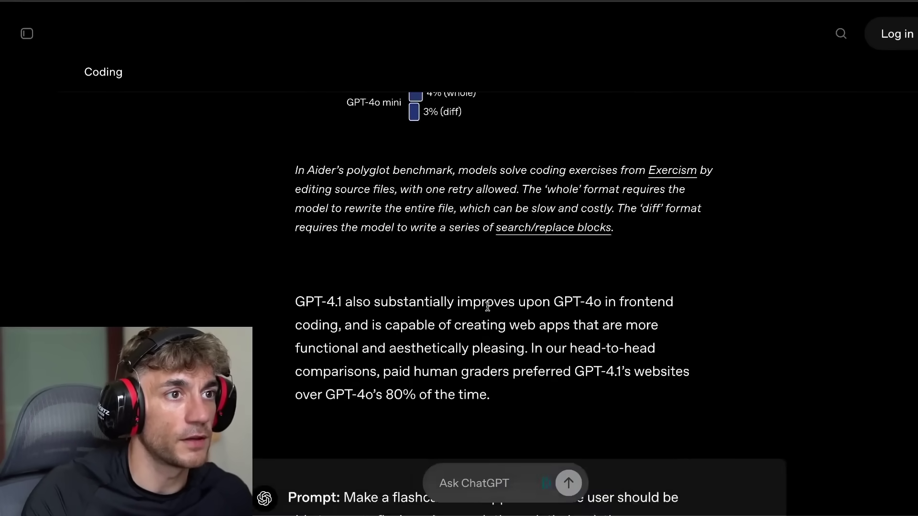
scroll(495, 237, up, 10)
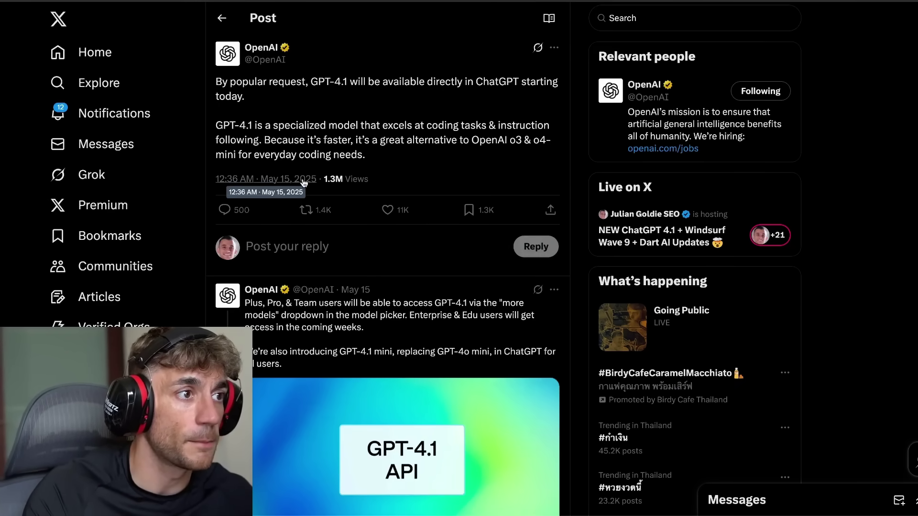
Step: Switch to OpenAI's X thread and read the posts on GPT-4.1 access, GPT-4.1 mini and the safety evaluations
scroll(402, 171, down, 3)
click(402, 171)
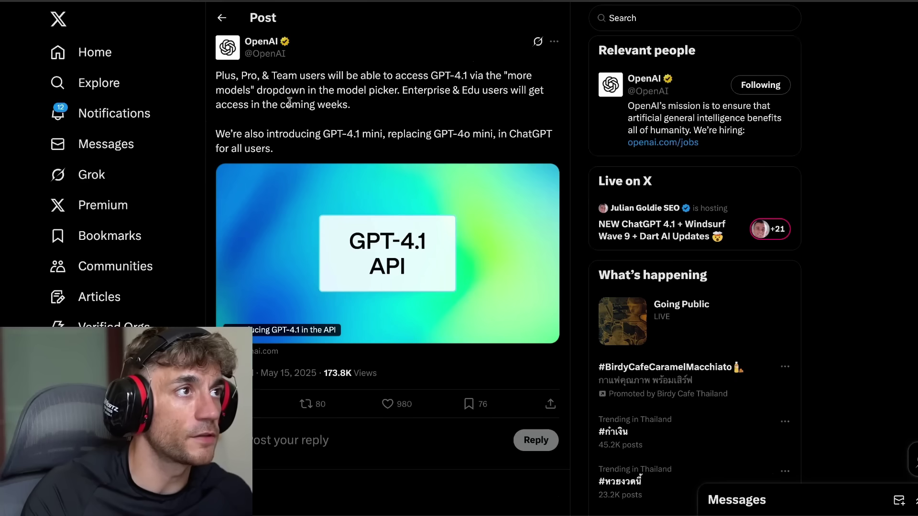
drag(216, 76, 473, 106)
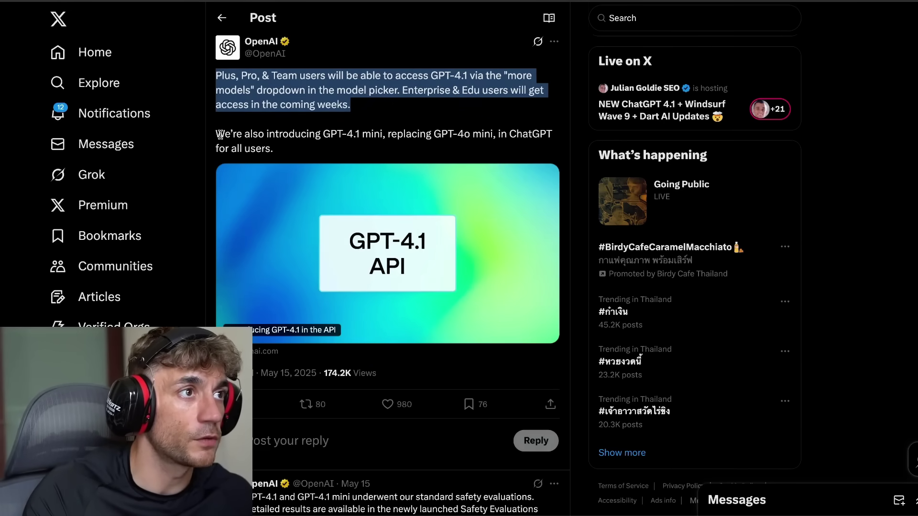
drag(220, 135, 358, 150)
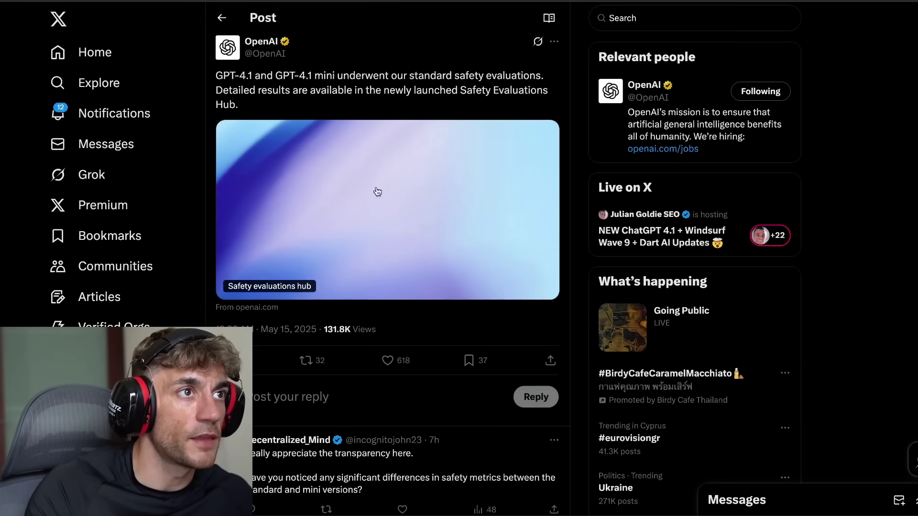
click(377, 191)
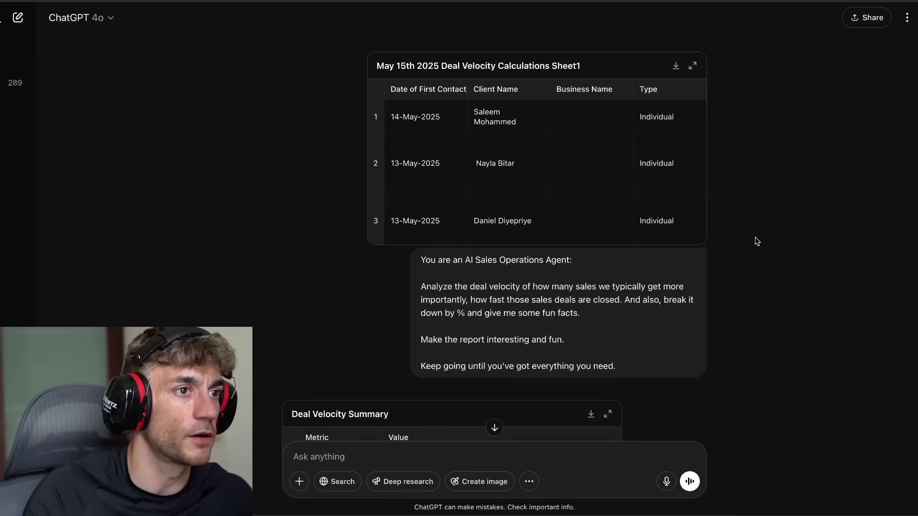
Step: Return to the GPT-4o conversation and review its Deal Velocity Summary table and the fun facts below it
scroll(562, 213, down, 3)
scroll(471, 271, down, 8)
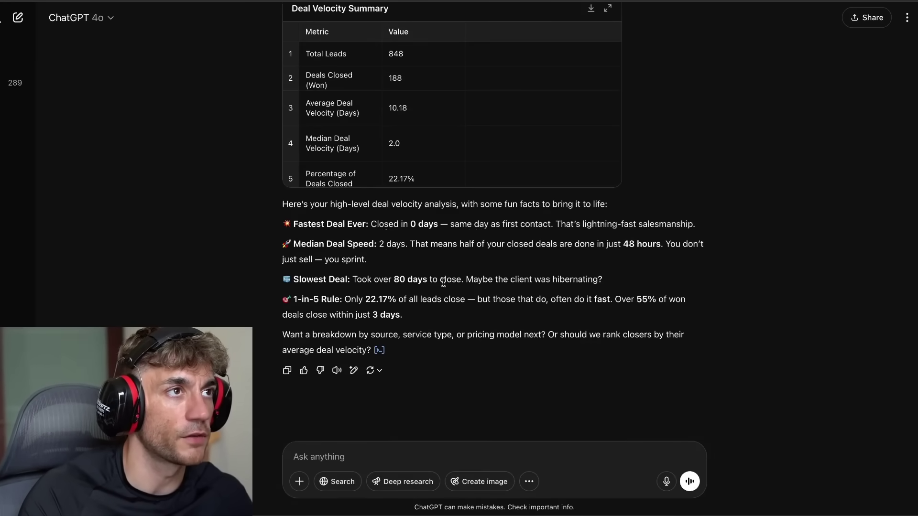
scroll(445, 294, up, 1)
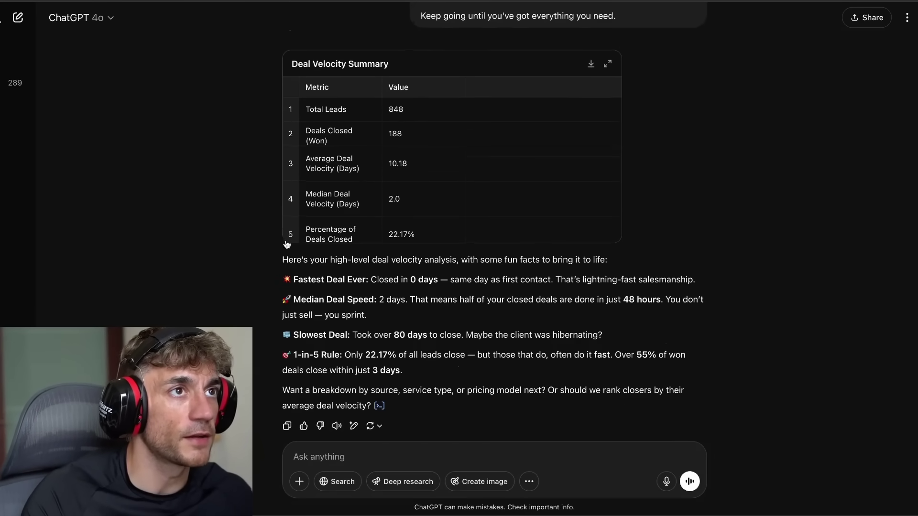
scroll(282, 241, down, 1)
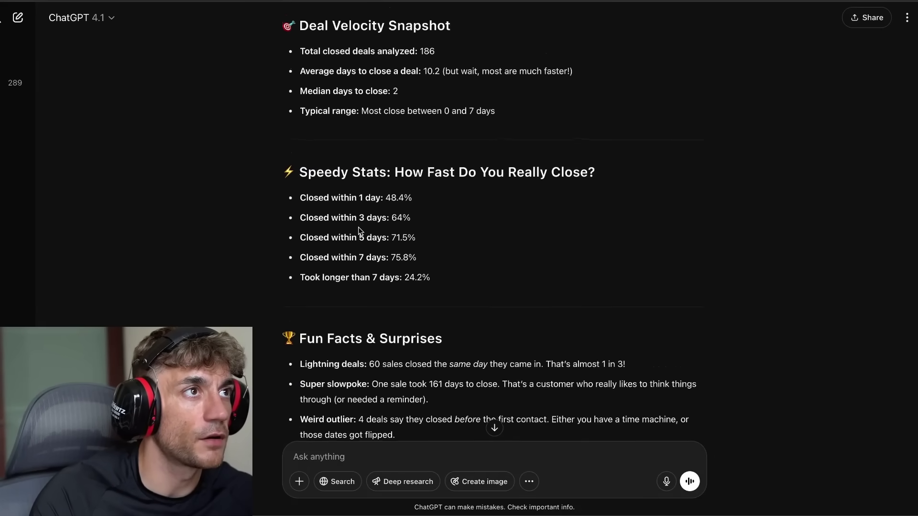
Step: Review GPT-4.1's full deal velocity report, from its numbered analysis plan through the closing takeaways
scroll(358, 235, up, 6)
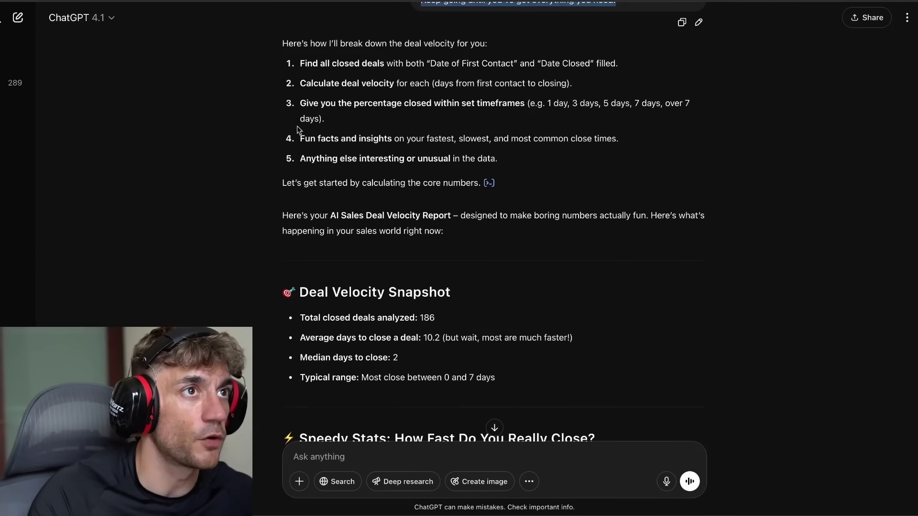
scroll(367, 171, down, 1)
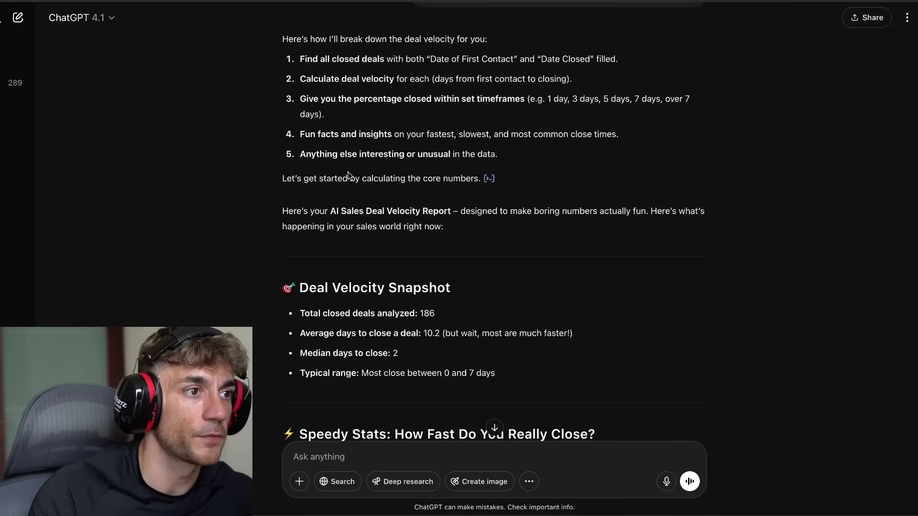
scroll(348, 171, down, 15)
scroll(387, 226, down, 5)
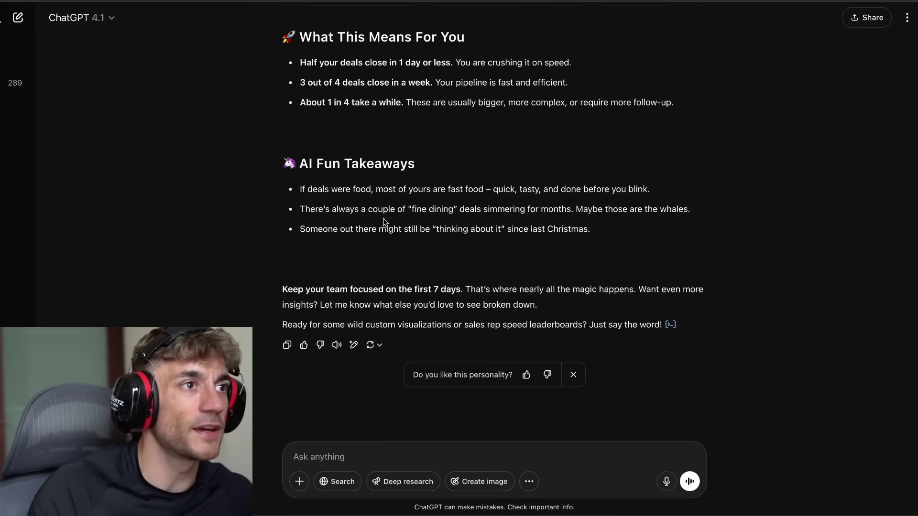
scroll(386, 226, up, 6)
scroll(356, 212, up, 10)
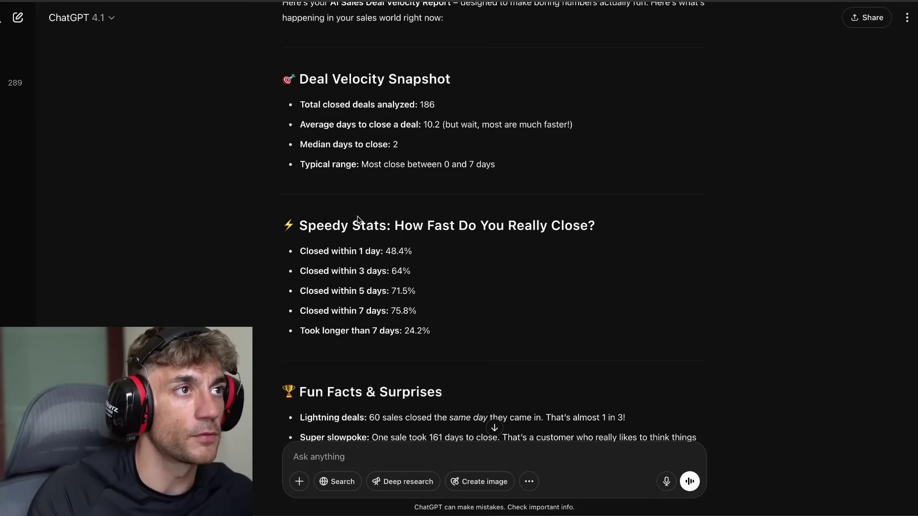
scroll(367, 151, up, 3)
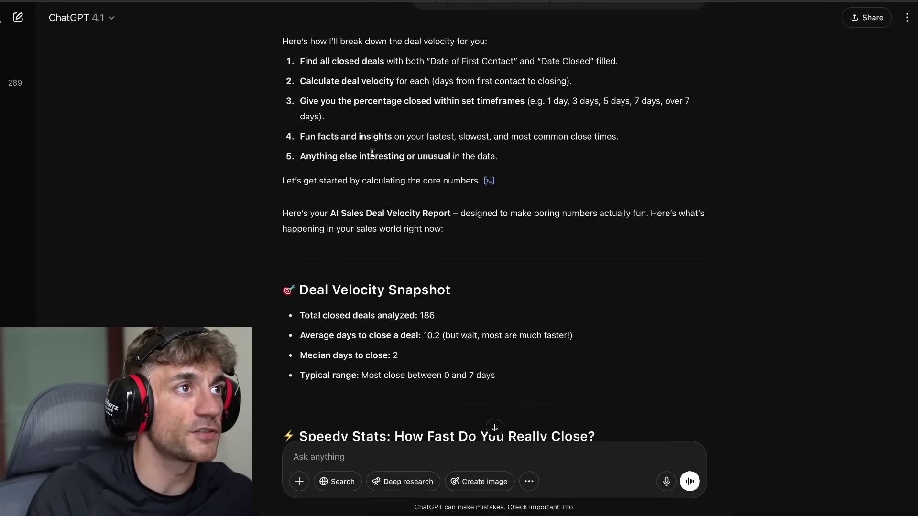
Step: Enlarge the GPT-4.1 page and examine its analysis plan, report introduction and Deal Velocity Snapshot by highlighting each passage
key(ctrl+plus)
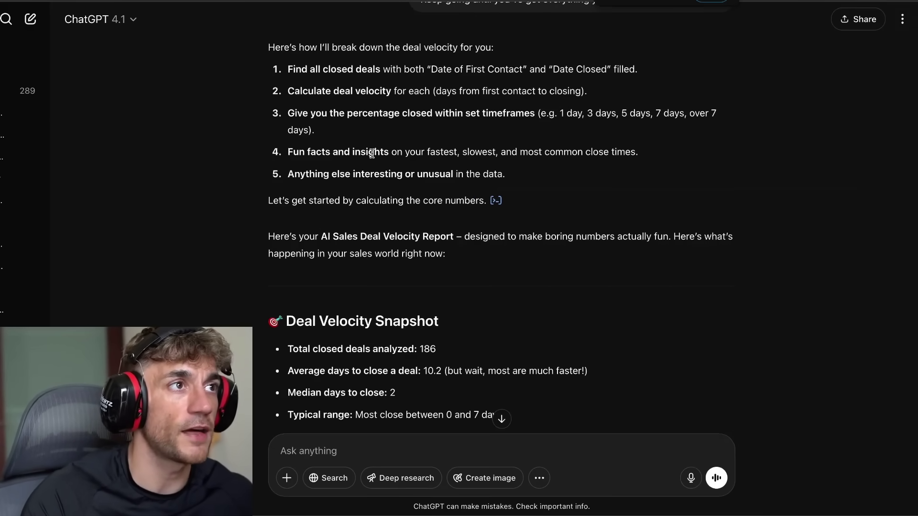
key(ctrl+plus)
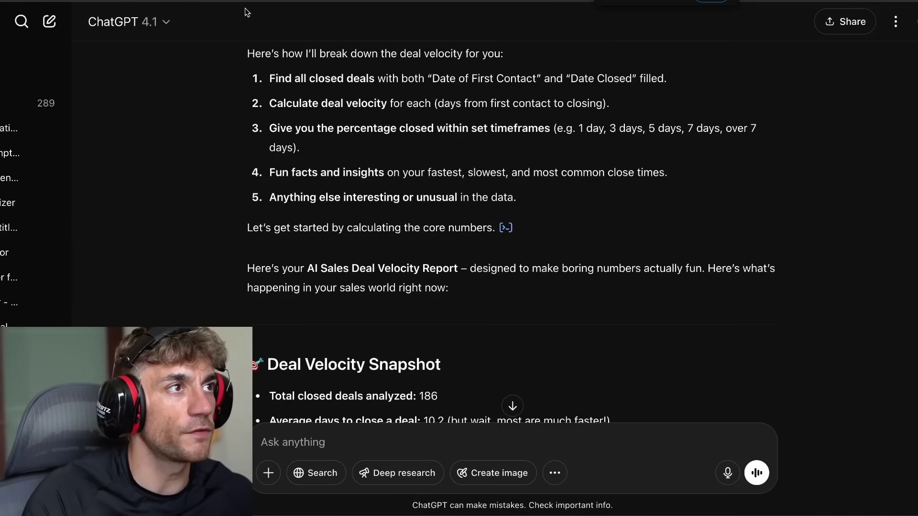
drag(247, 53, 485, 297)
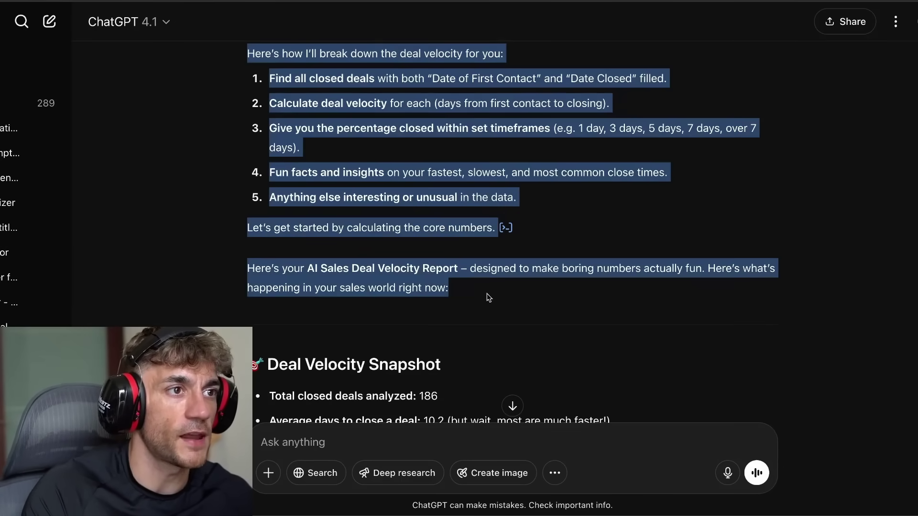
click(419, 285)
drag(248, 53, 655, 239)
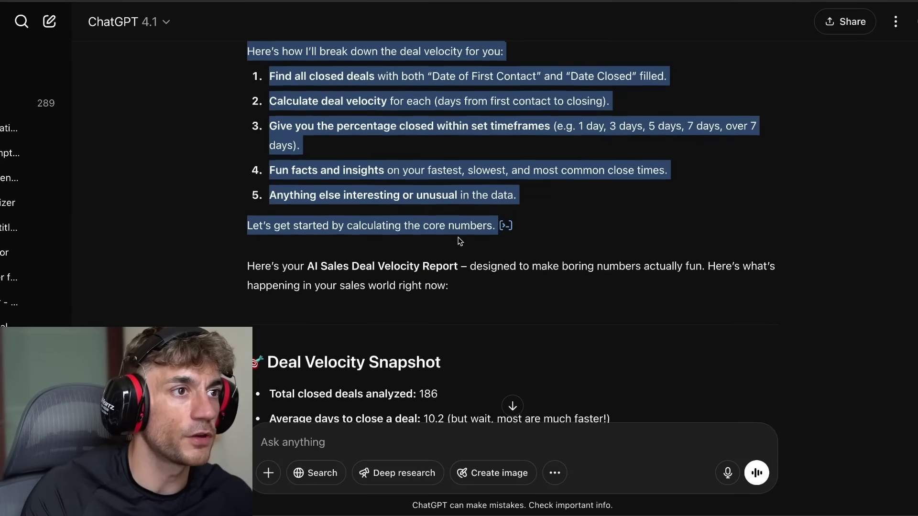
scroll(335, 224, down, 4)
drag(227, 72, 598, 121)
scroll(558, 140, down, 1)
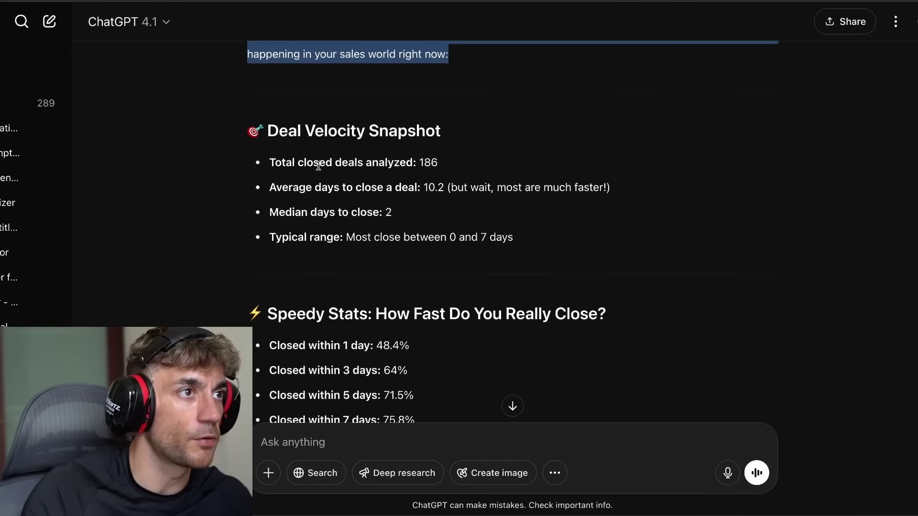
drag(229, 133, 393, 214)
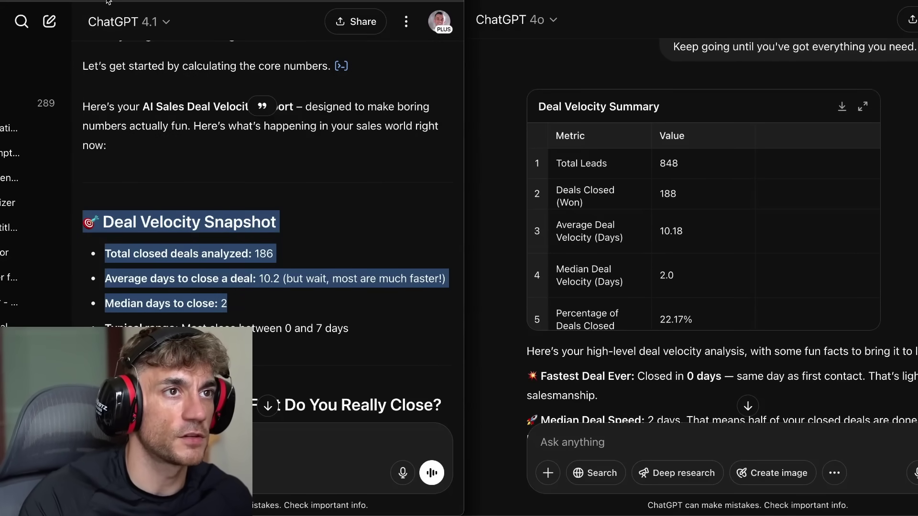
Step: Compare GPT-4.1's Deal Velocity Snapshot with GPT-4o's Deal Velocity Summary table side by side
click(294, 161)
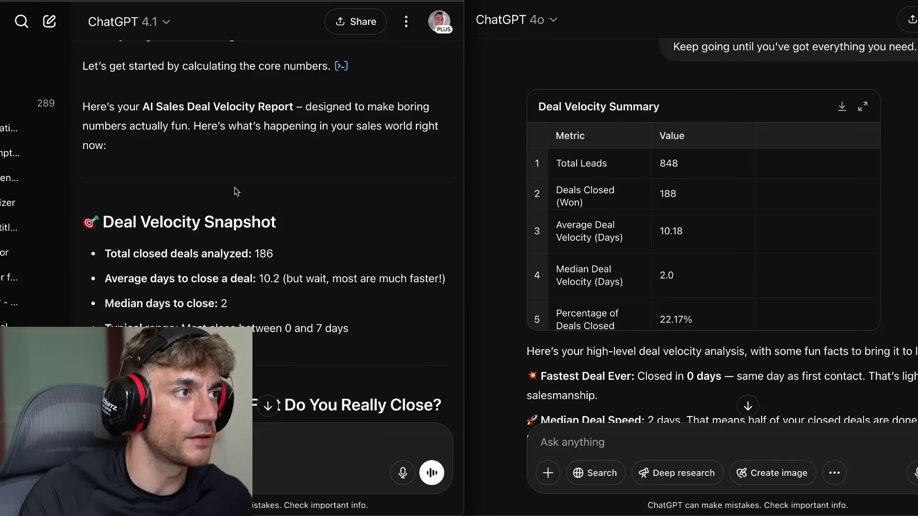
drag(80, 224, 359, 330)
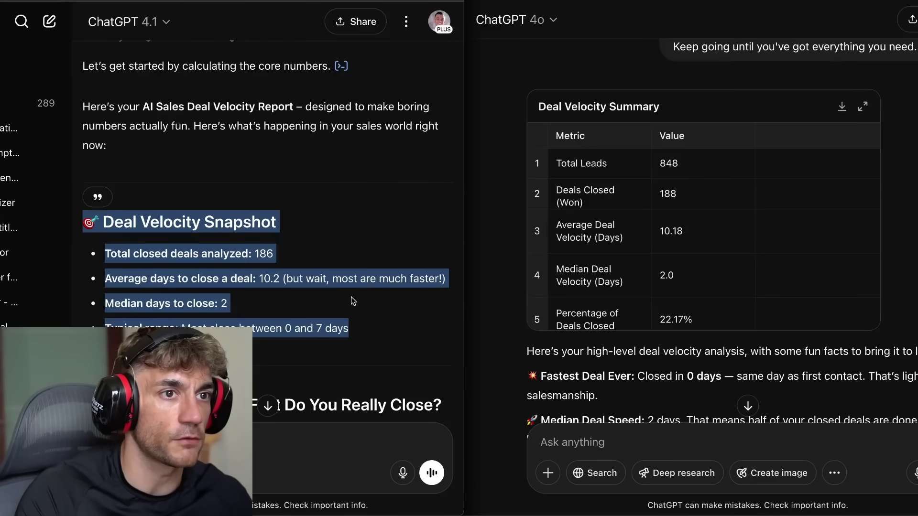
scroll(353, 301, down, 2)
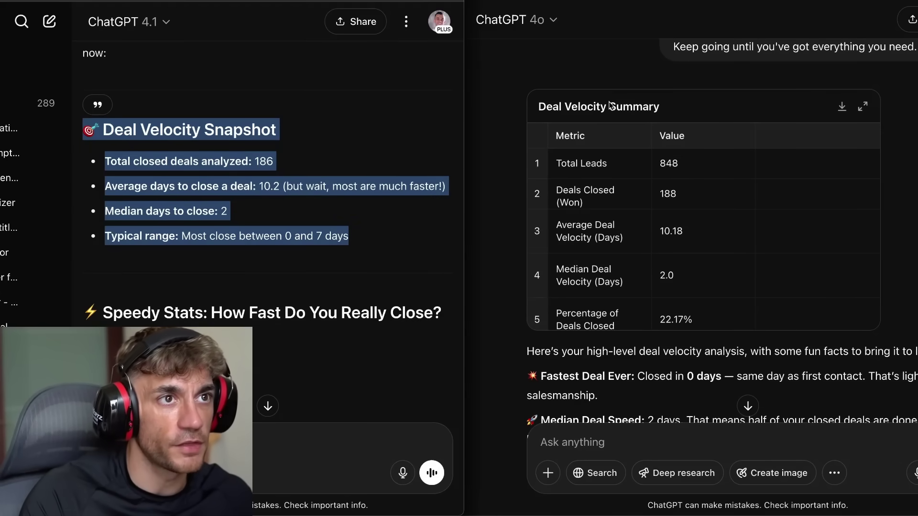
click(379, 181)
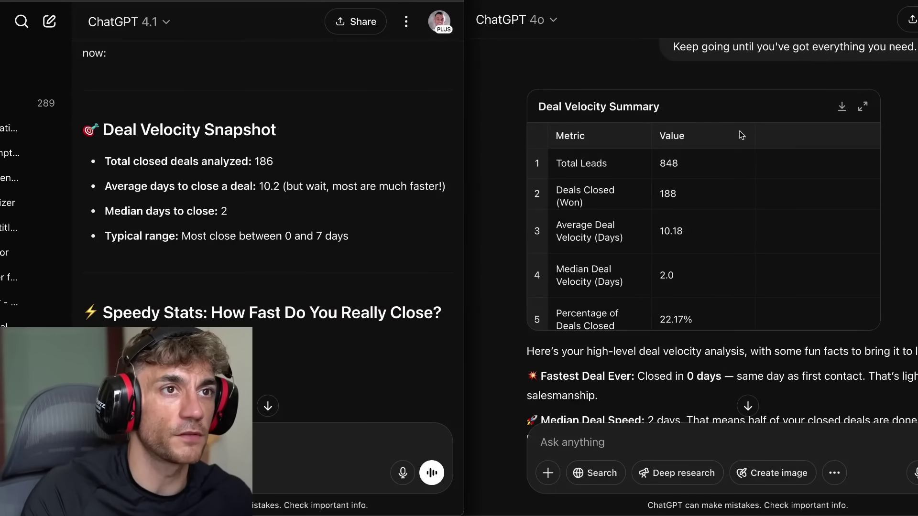
Step: Compare GPT-4o's Deal Velocity Summary and fun facts with GPT-4.1's Deal Velocity Snapshot and Speedy Stats side by side
click(660, 167)
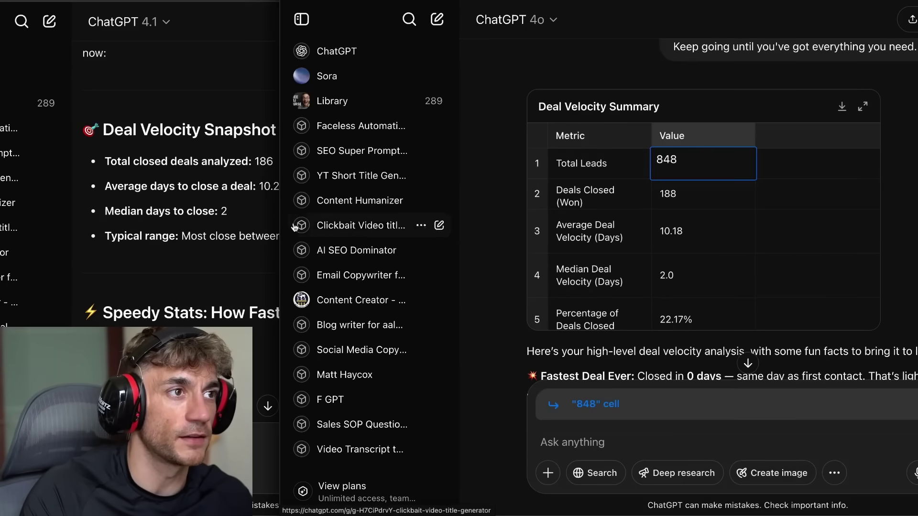
scroll(689, 320, down, 5)
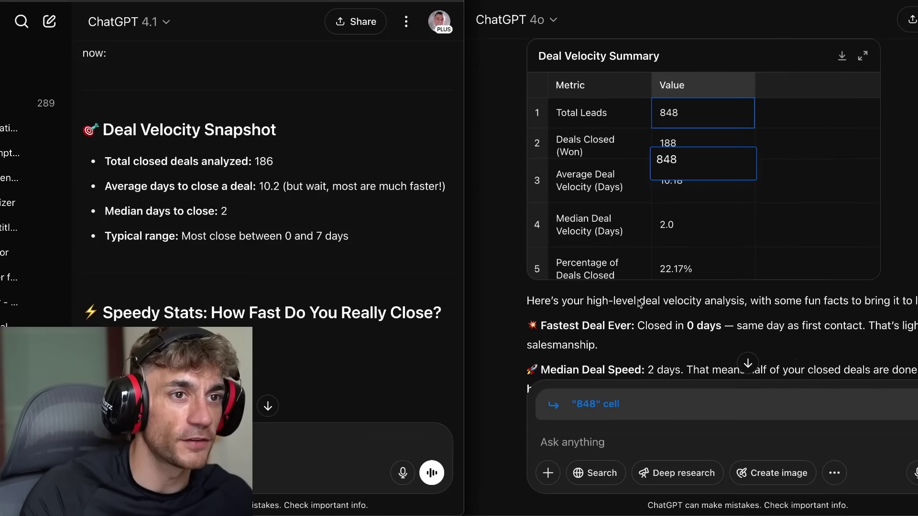
key(ctrl+shift+s)
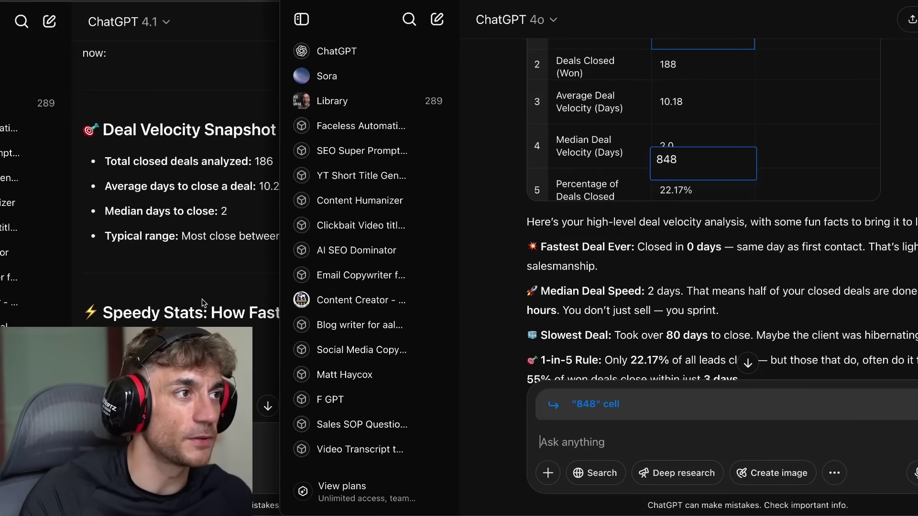
key(ctrl+shift+s)
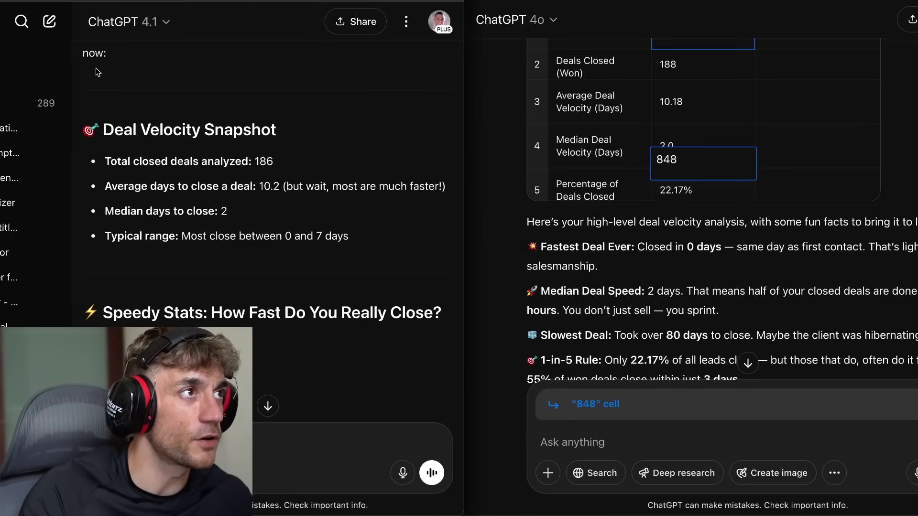
scroll(325, 365, down, 1)
scroll(325, 365, down, 3)
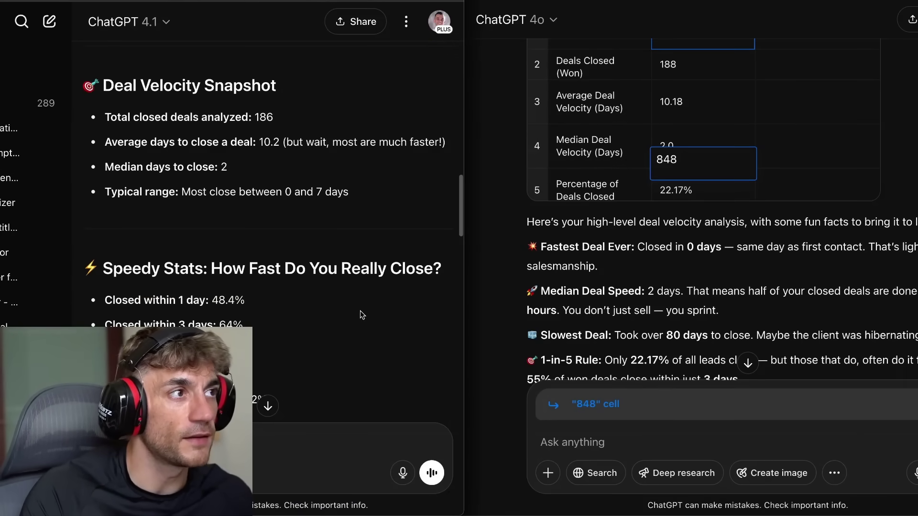
scroll(645, 319, down, 2)
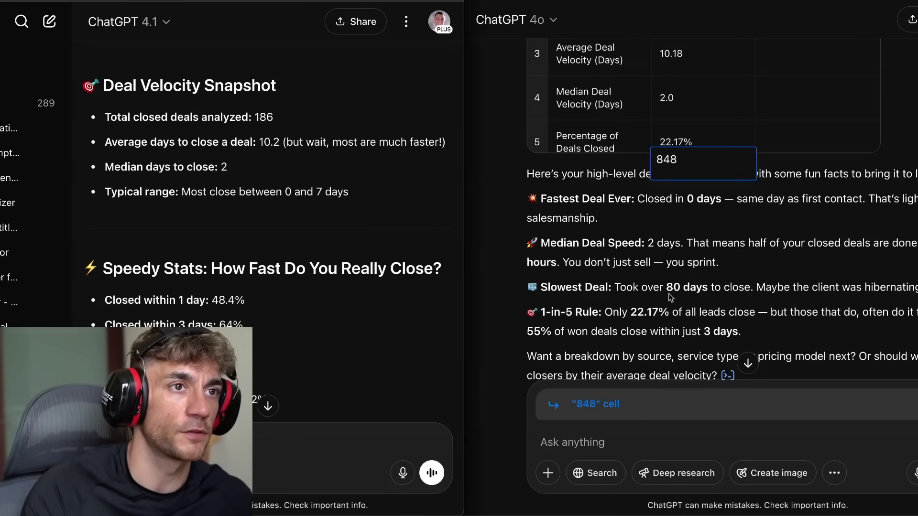
click(635, 267)
click(211, 289)
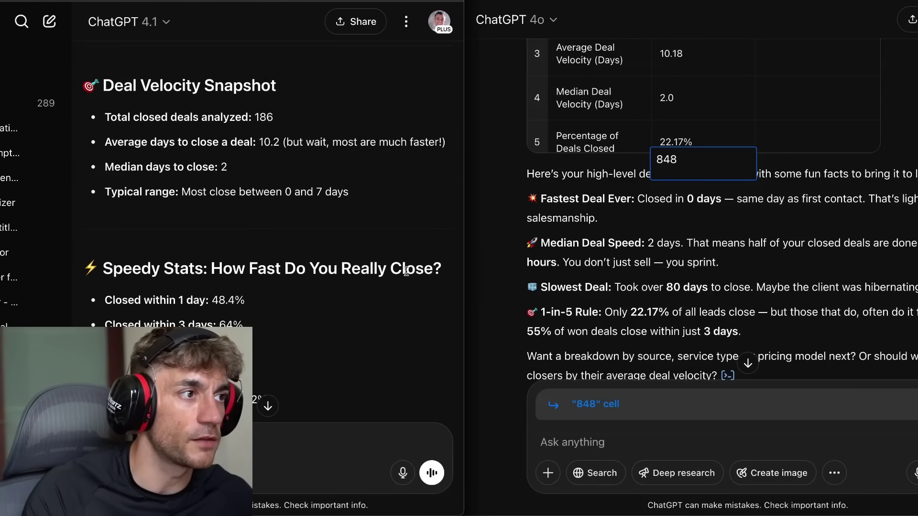
scroll(696, 247, down, 3)
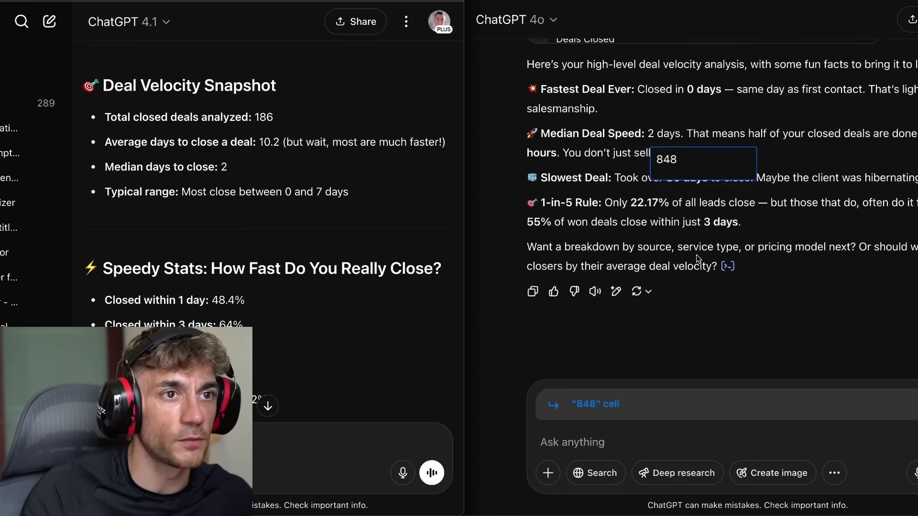
scroll(695, 249, up, 8)
click(696, 252)
scroll(696, 252, down, 3)
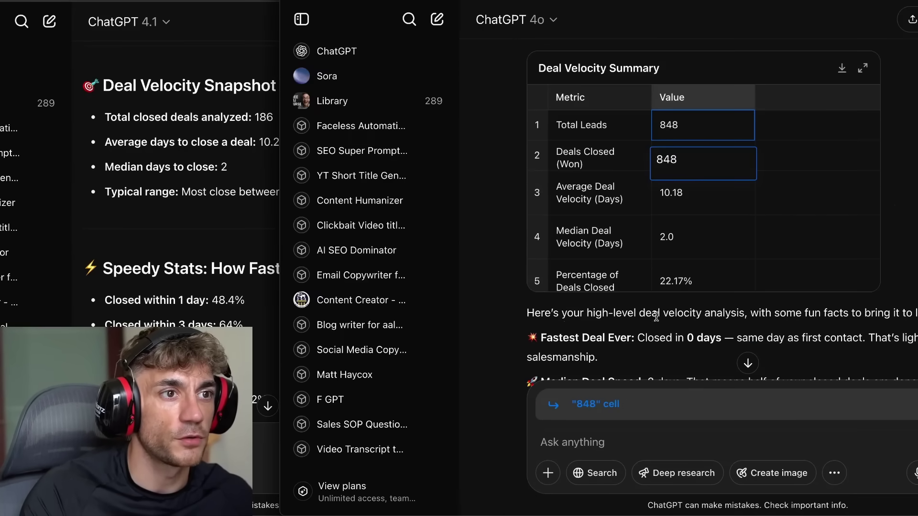
Step: Count the words and characters of GPT-4o's report, from the Deal Velocity Summary heading through its closing text
double_click(549, 69)
drag(543, 71, 688, 294)
right_click(689, 294)
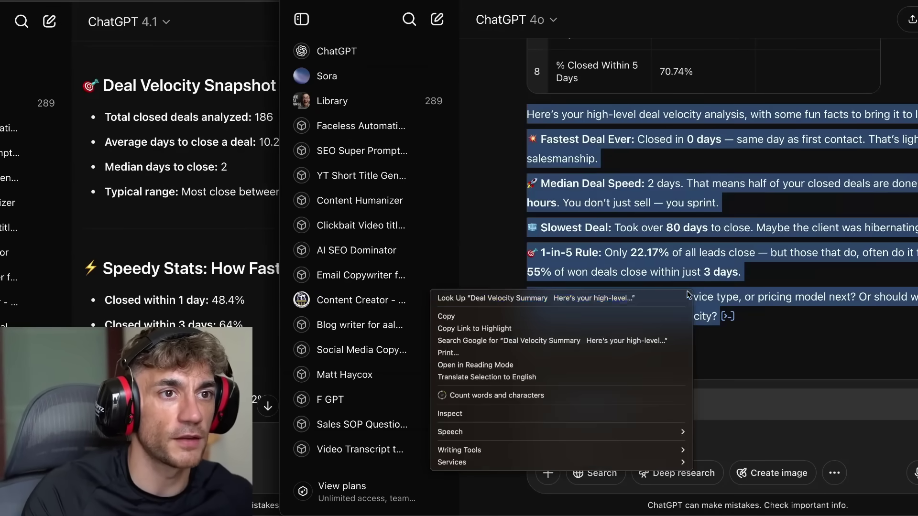
click(486, 396)
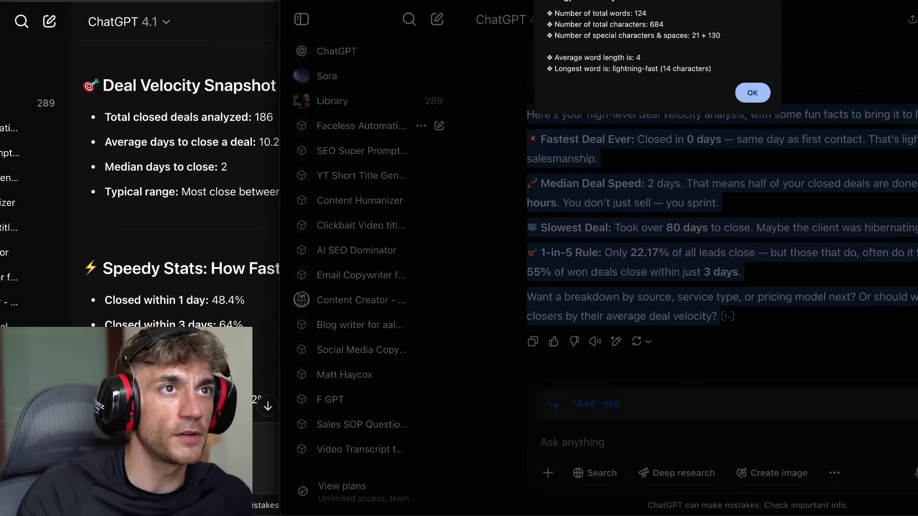
click(749, 94)
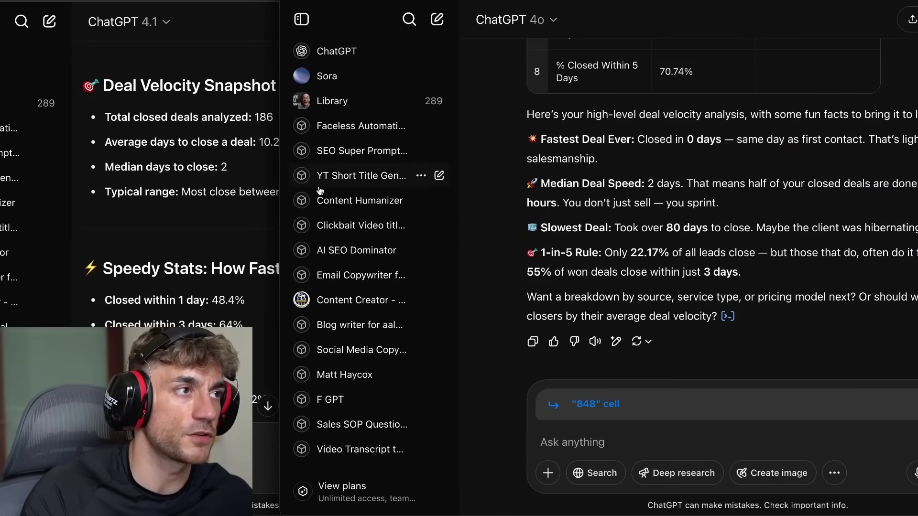
Step: Enlarge the GPT-4.1 page and count the words and characters from Deal Velocity Snapshot through the AI Fun Takeaways
click(144, 454)
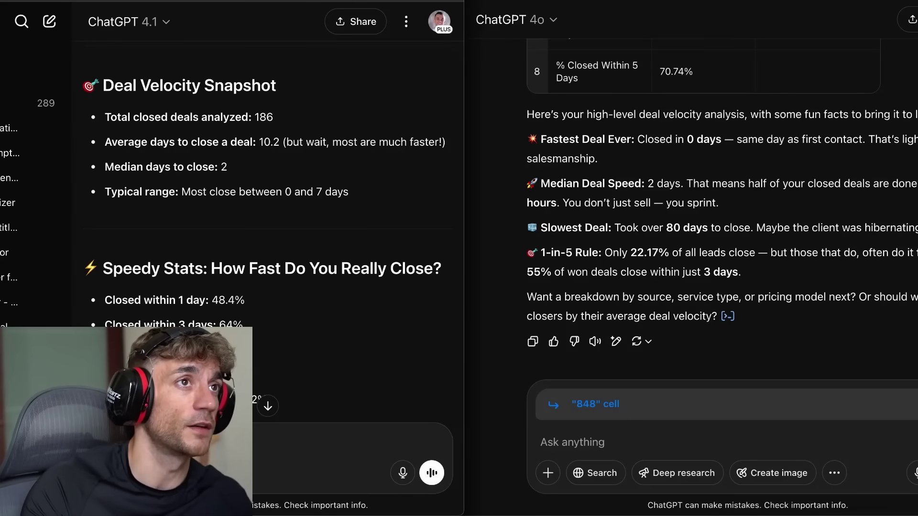
key(ctrl+alt+Return)
drag(254, 58, 410, 98)
scroll(526, 239, down, 15)
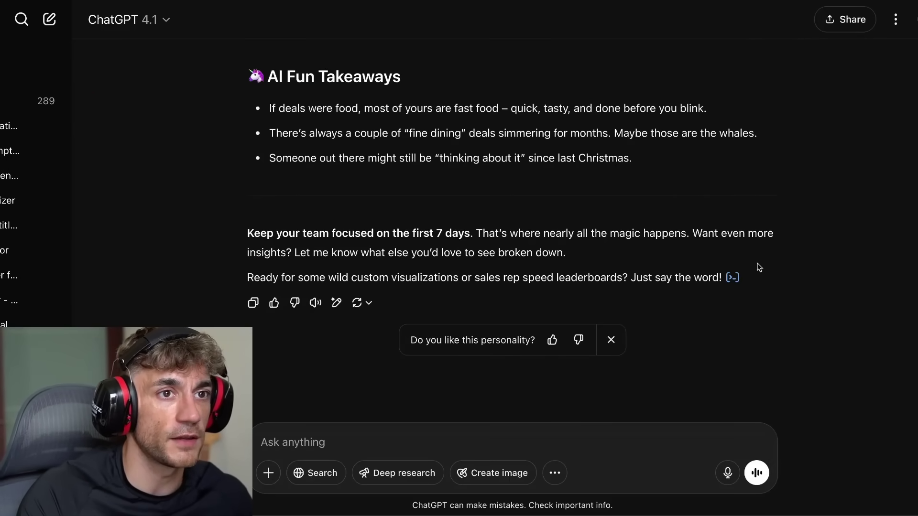
right_click(641, 153)
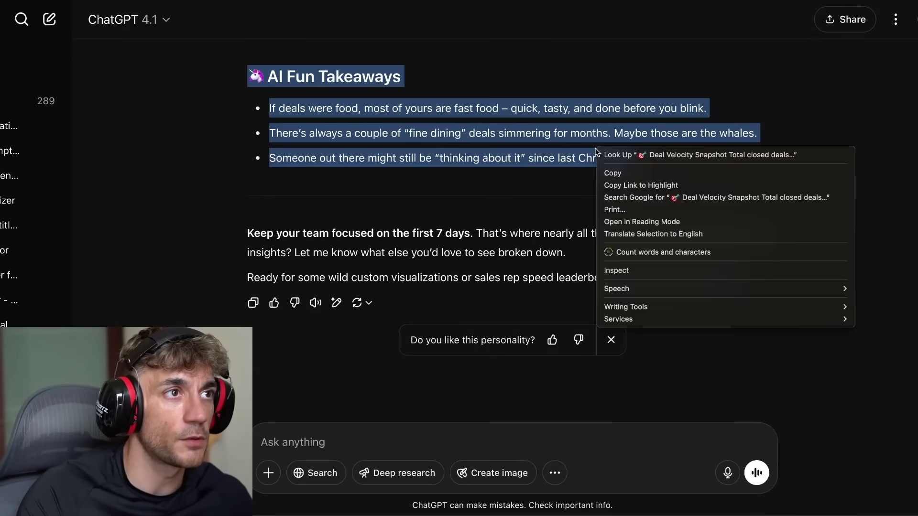
click(665, 253)
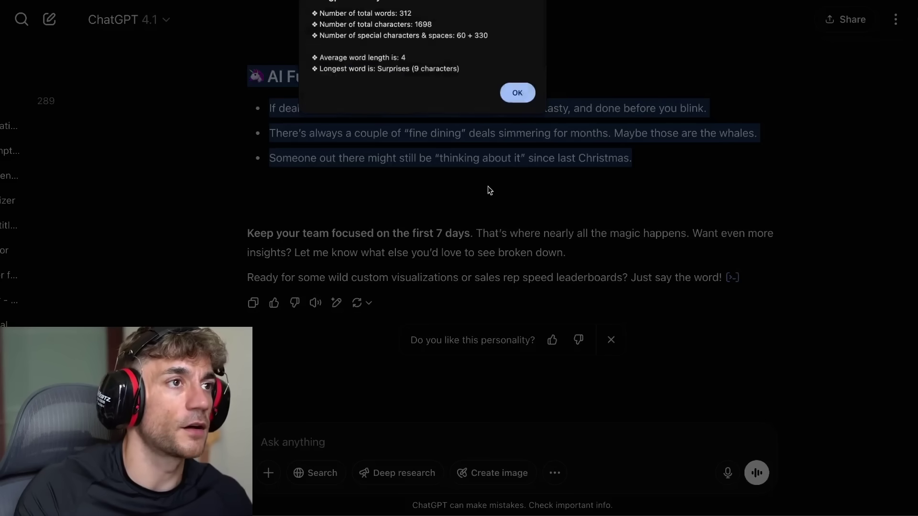
click(518, 93)
Step: Examine GPT-4.1's What This Means For You section by highlighting its heading and each of its three bullets
scroll(568, 268, up, 8)
click(408, 333)
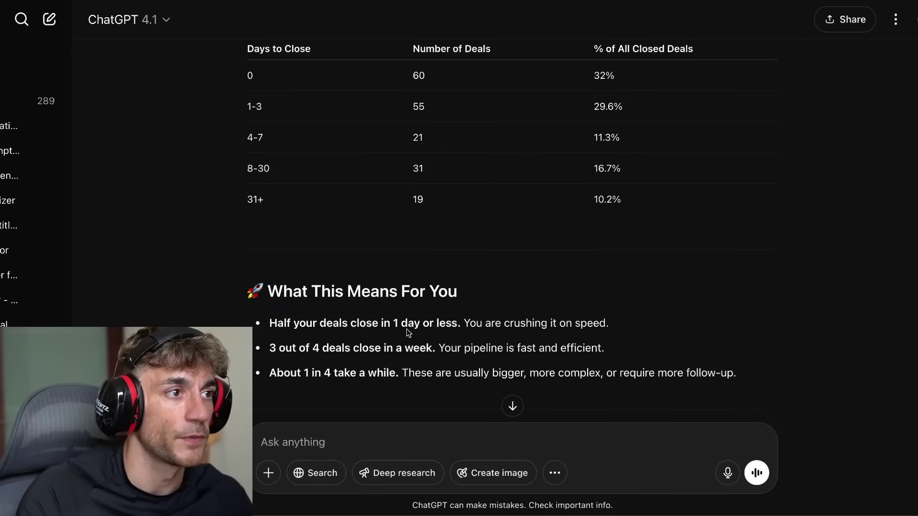
drag(233, 294, 520, 311)
drag(270, 323, 599, 330)
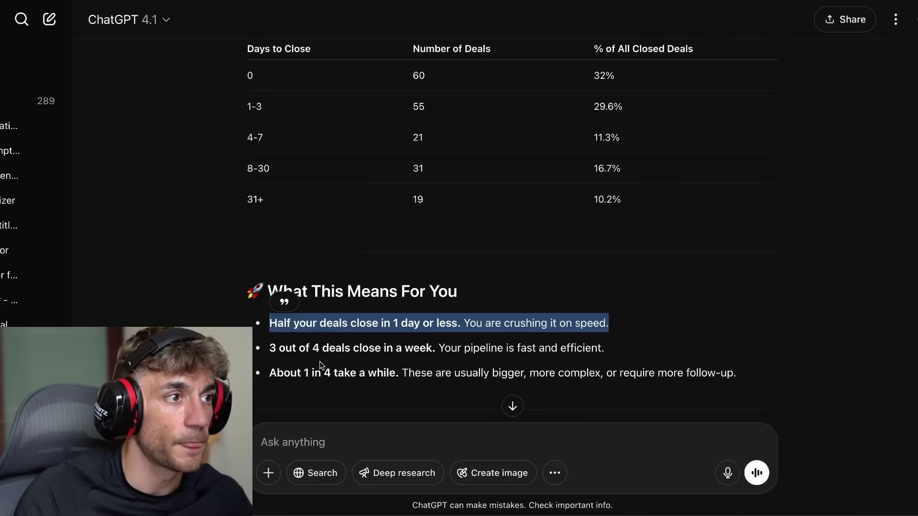
triple_click(330, 349)
triple_click(383, 373)
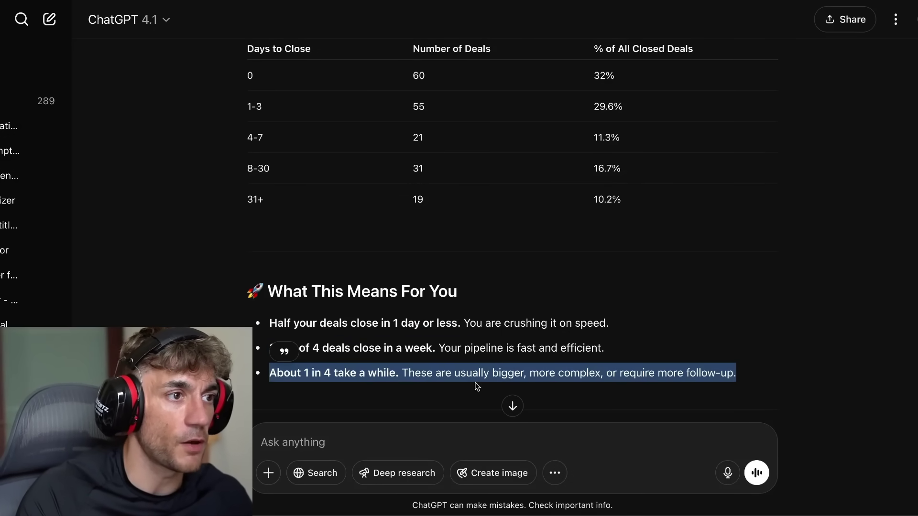
Step: Examine GPT-4.1's Quick Breakdown table by highlighting the deal counts and percentages for each days-to-close range
scroll(478, 383, up, 2)
drag(248, 112, 687, 301)
click(553, 249)
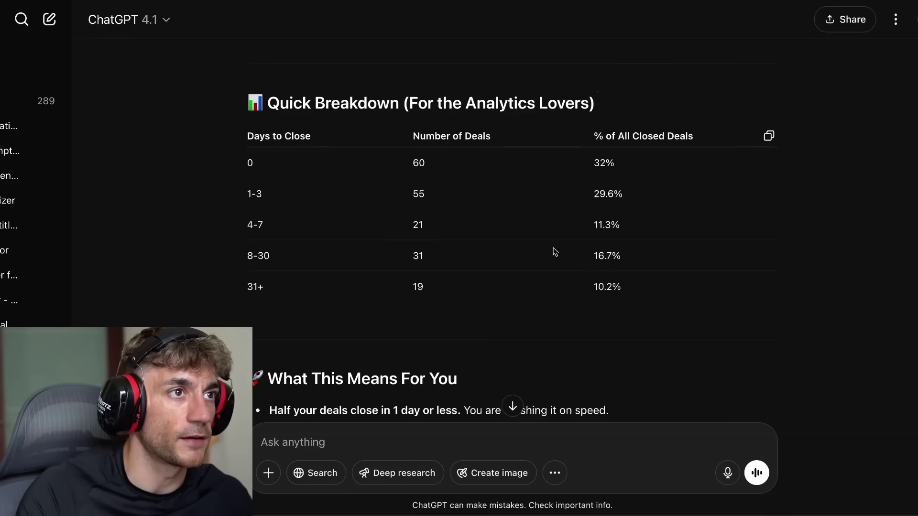
double_click(417, 163)
double_click(418, 193)
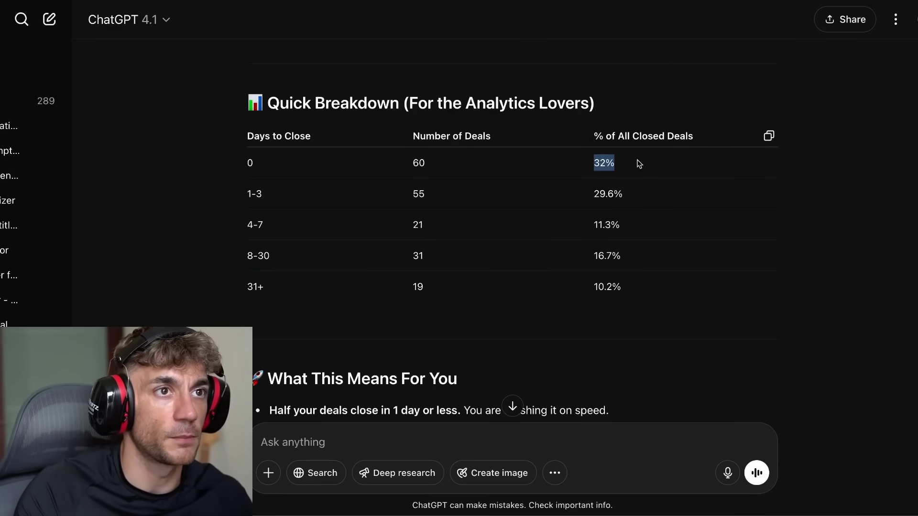
scroll(585, 213, up, 1)
drag(583, 212, 562, 194)
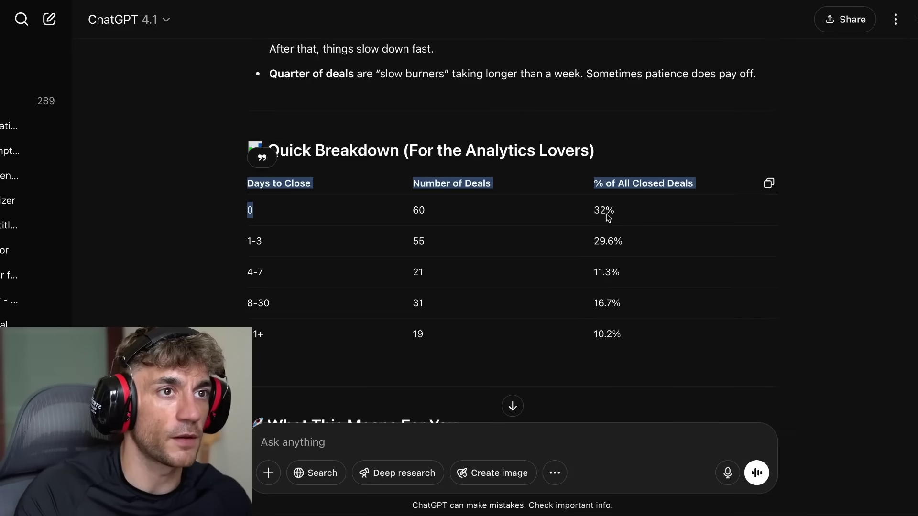
drag(608, 218, 613, 211)
mouse_move(244, 209)
mouse_down()
mouse_move(275, 210)
mouse_move(227, 213)
mouse_up()
Step: Examine GPT-4.1's Speedy Stats by highlighting the section, the 7-day closing rate and the longer-than-7-days share
scroll(510, 261, up, 5)
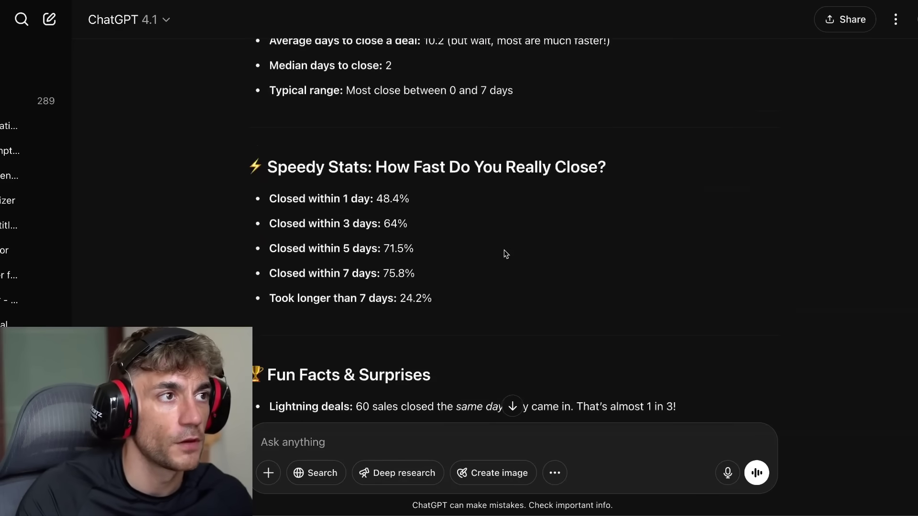
drag(244, 171, 523, 306)
click(523, 306)
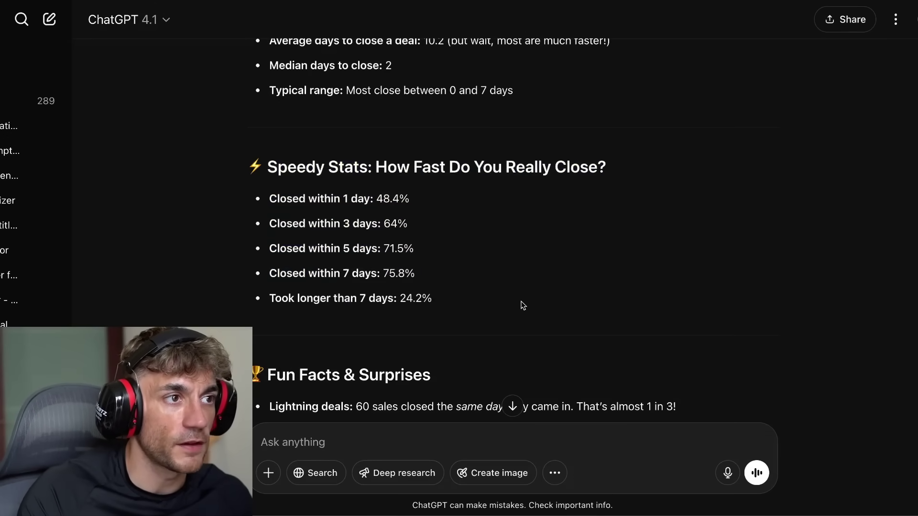
drag(256, 277, 478, 282)
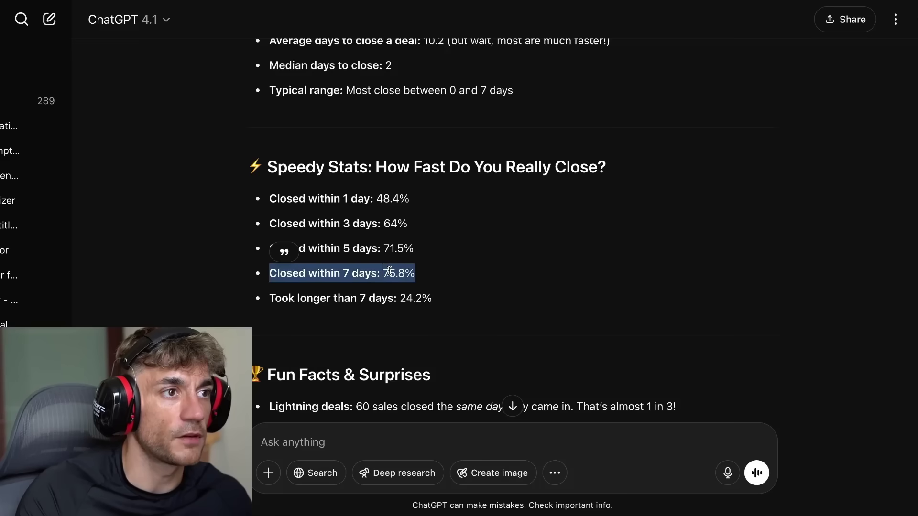
drag(410, 293, 228, 306)
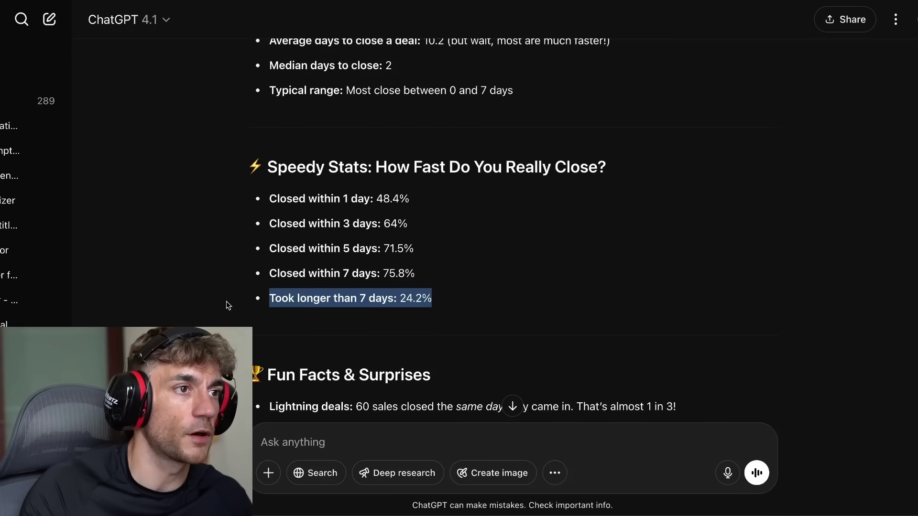
Step: Read through GPT-4.1's report once more, from the Deal Velocity Snapshot to its closing recommendation below the AI Fun Takeaways
scroll(467, 309, down, 2)
scroll(464, 306, up, 4)
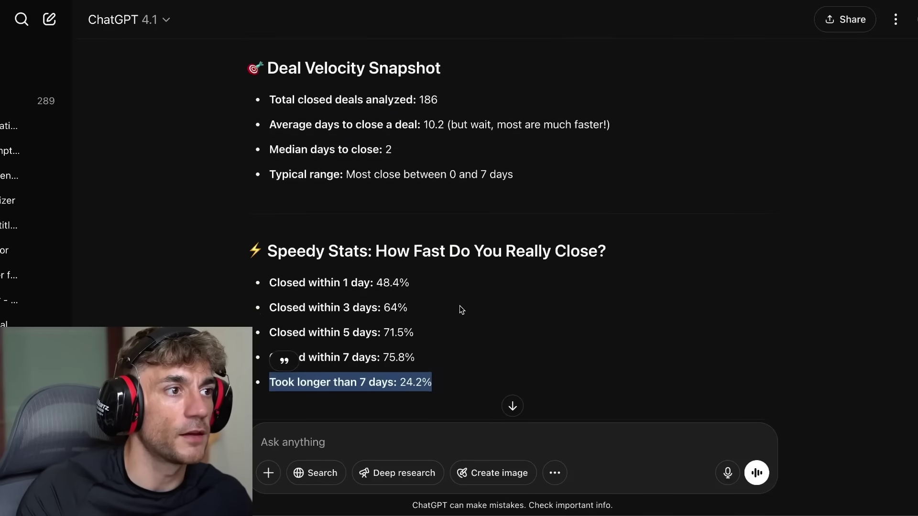
scroll(464, 304, down, 3)
scroll(464, 302, down, 2)
scroll(474, 319, down, 2)
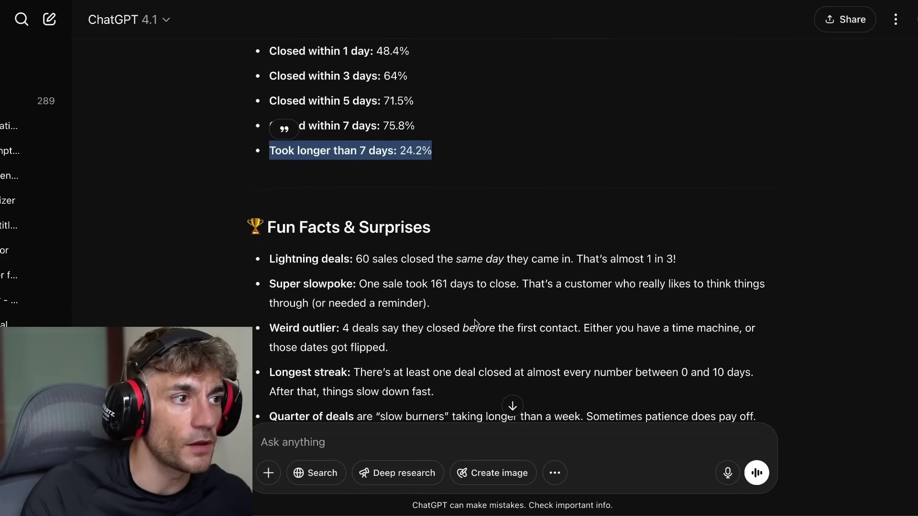
scroll(467, 392, down, 10)
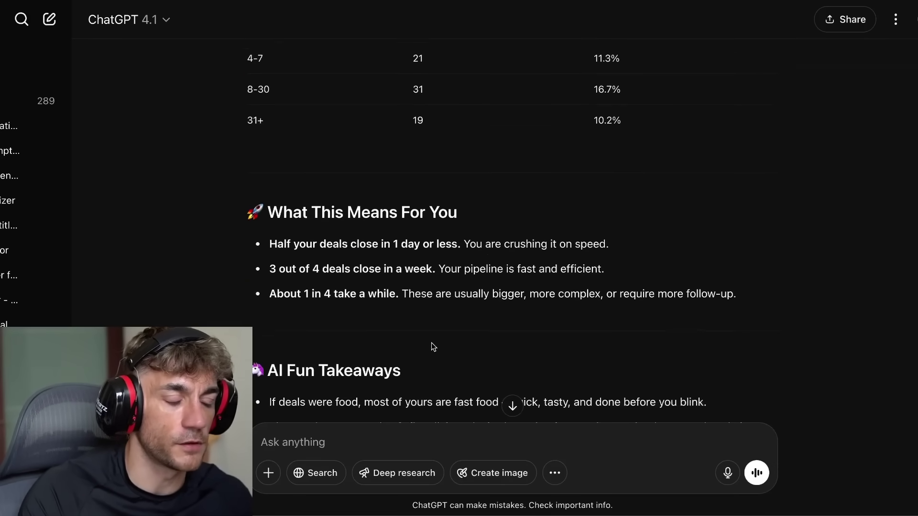
scroll(430, 347, down, 6)
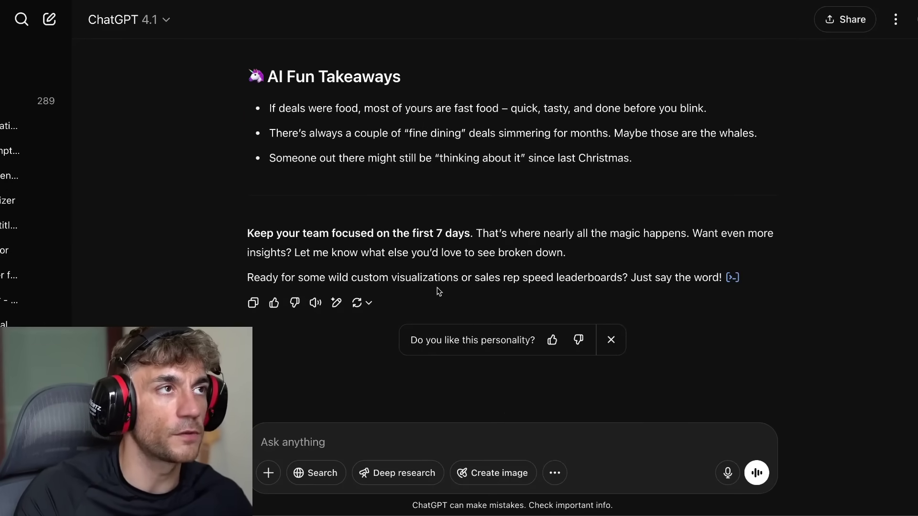
Step: Show the available ChatGPT models, including the additional GPT-4.5, GPT-4.1 and GPT-4.1-mini options
click(139, 19)
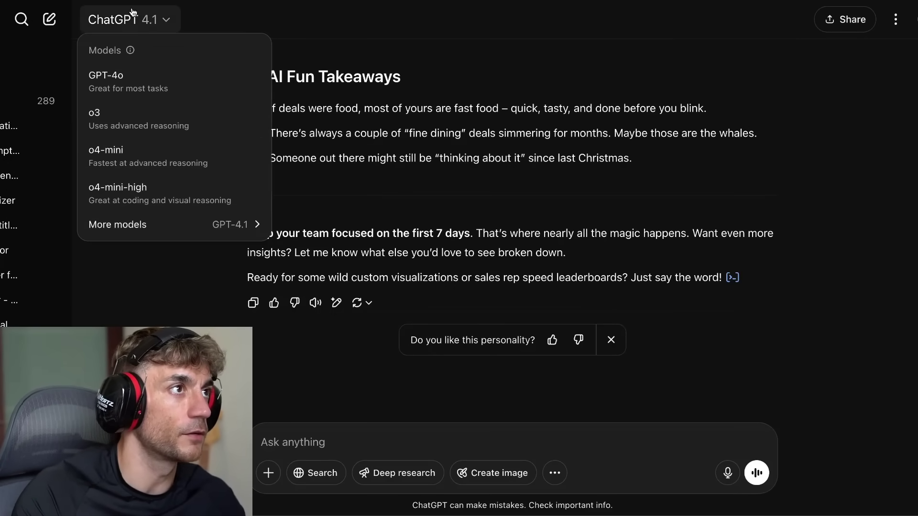
mouse_move(191, 225)
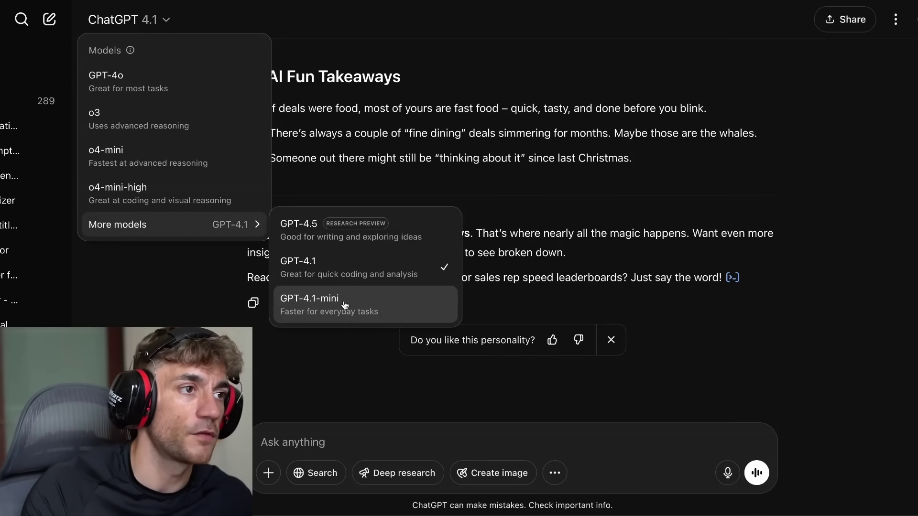
Step: Switch to the GPT-4.1 cheat sheet in AI Success Lab and look through its overview and numbered example prompts
click(526, 119)
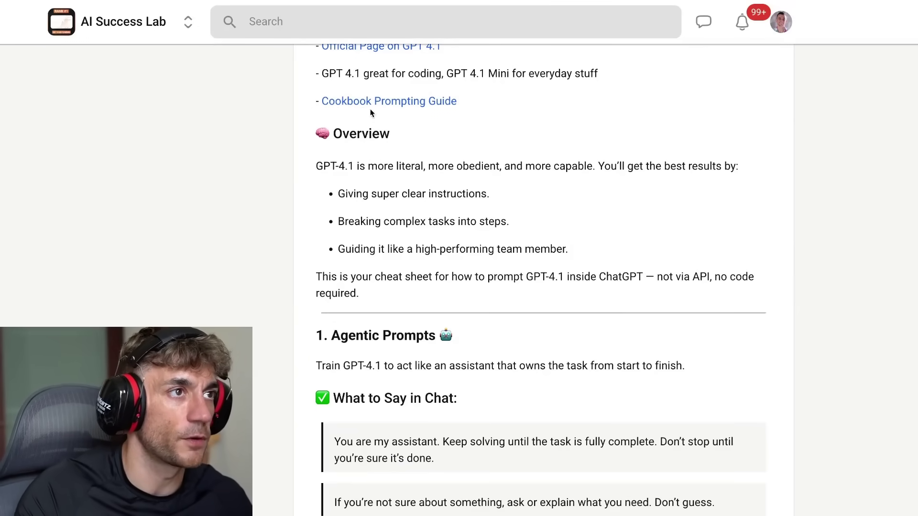
scroll(441, 165, down, 20)
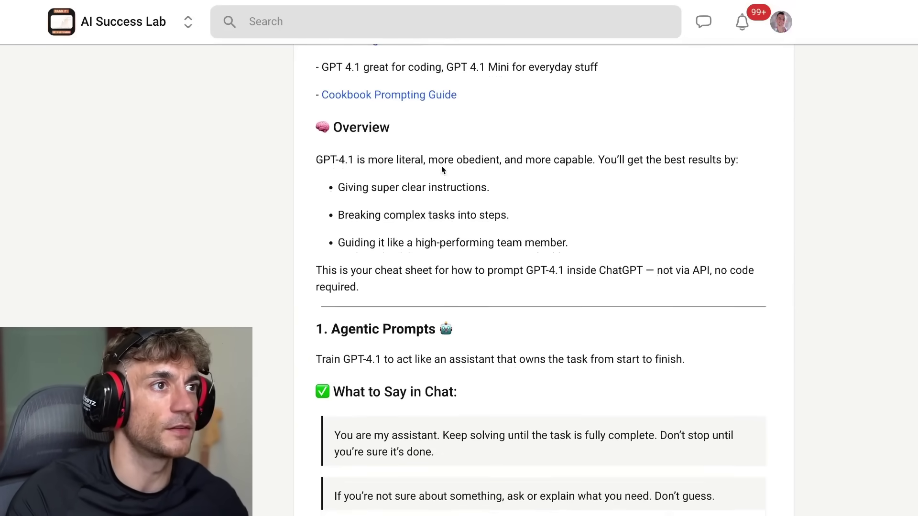
scroll(521, 313, down, 10)
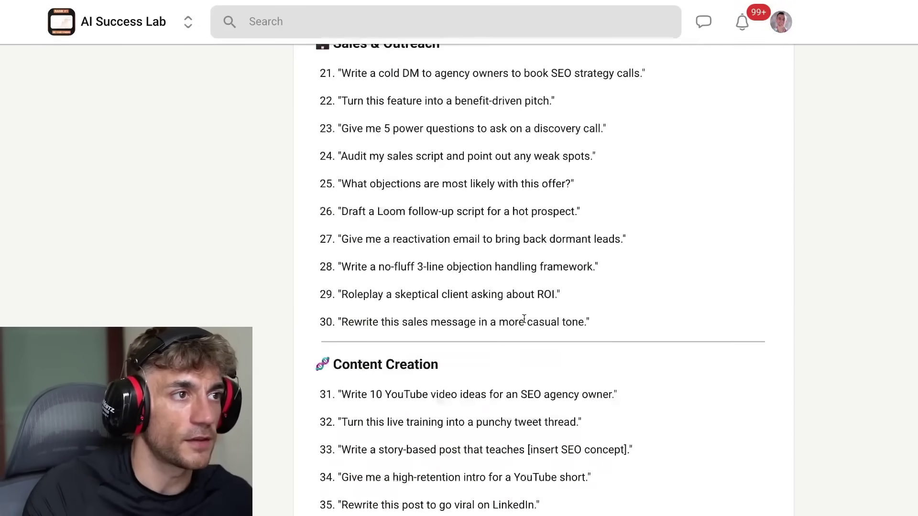
Step: Look back through the GPT-4.1 cheat sheet's prompt template, example list, formatting tips and resources, ending at section 1 on Agentic Prompts
scroll(522, 318, up, 12)
scroll(522, 324, up, 14)
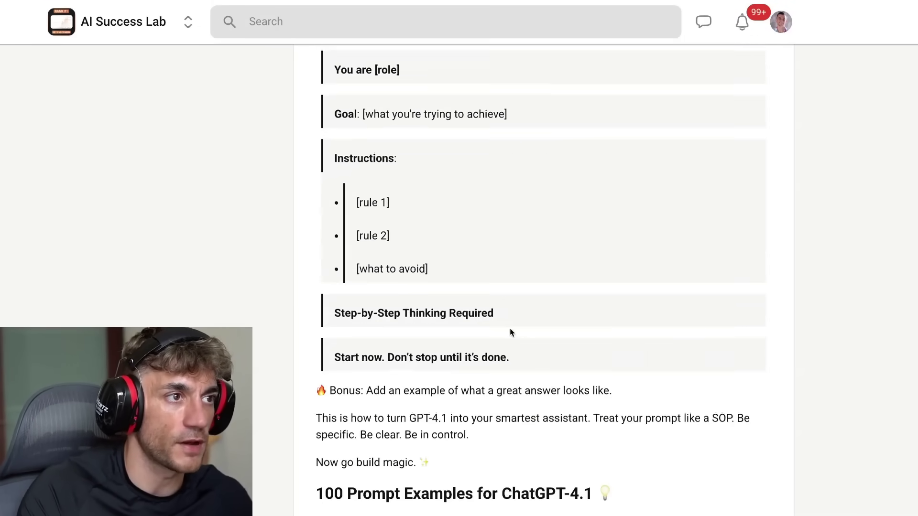
scroll(515, 346, down, 20)
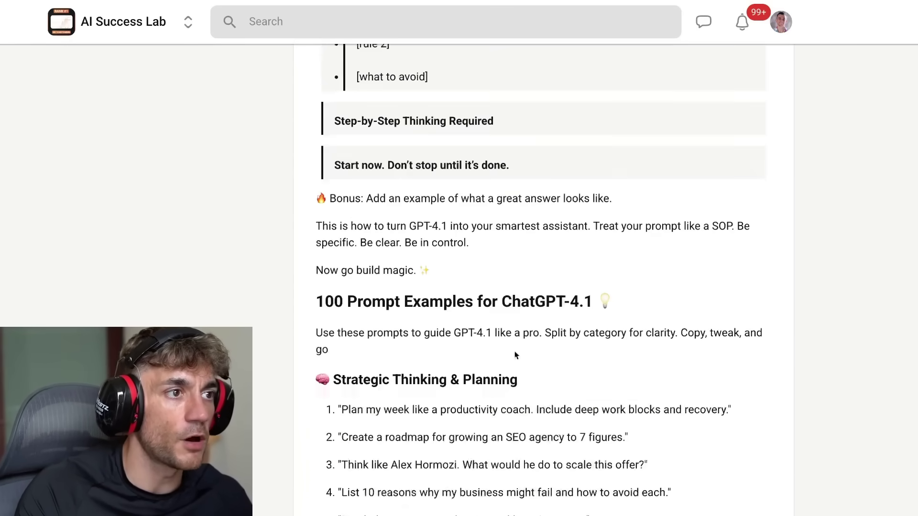
scroll(435, 278, up, 15)
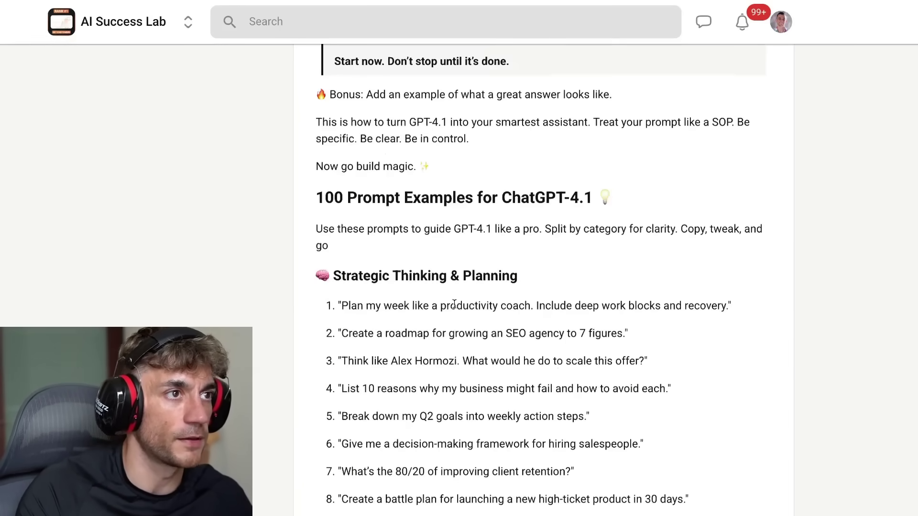
scroll(457, 308, up, 15)
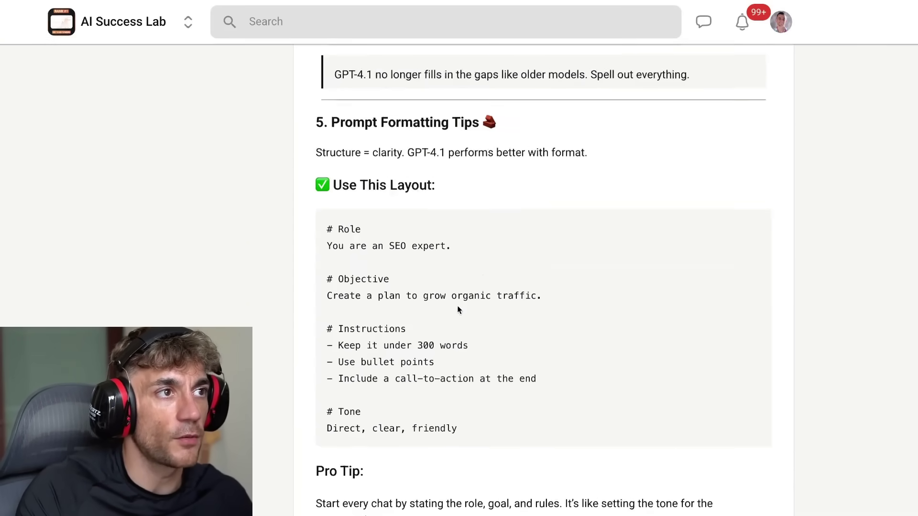
scroll(471, 301, up, 10)
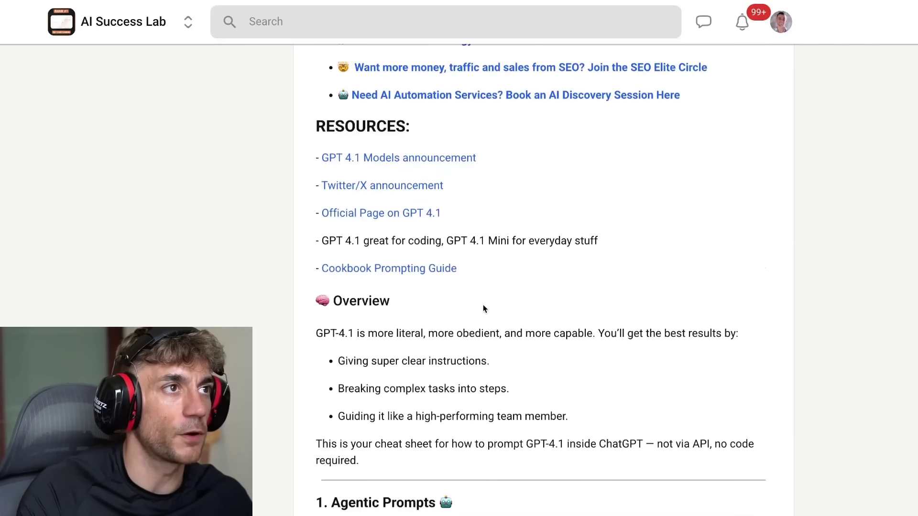
scroll(484, 308, down, 6)
scroll(499, 339, down, 2)
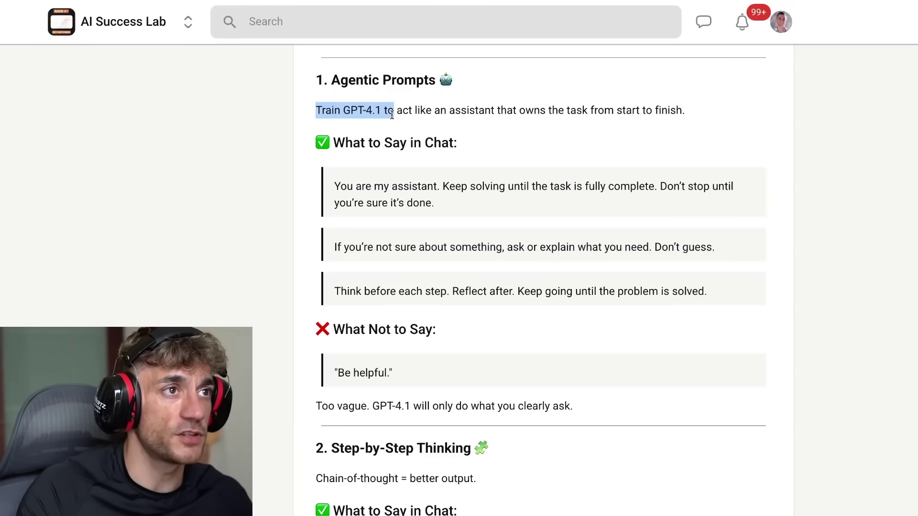
Step: Highlight the Agentic Prompts introduction and the three "What to Say in Chat" examples one after another while reading them
drag(407, 113, 686, 123)
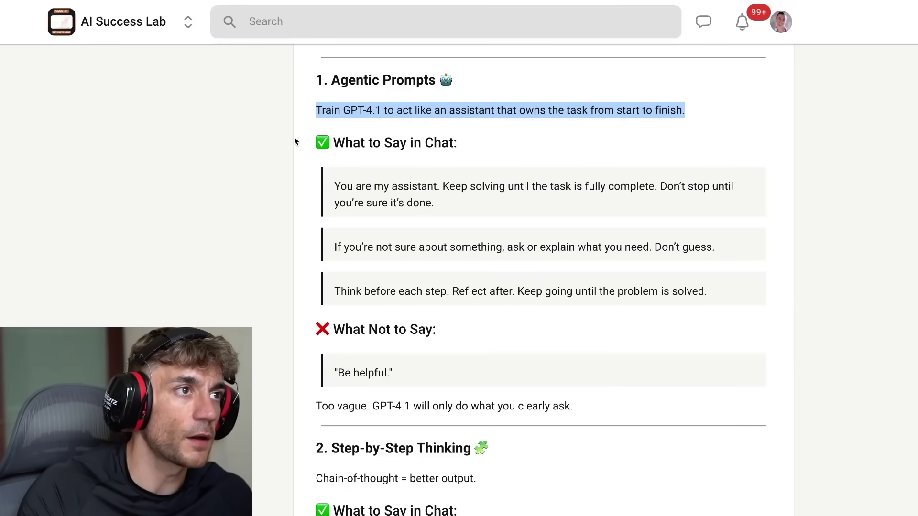
drag(294, 138, 472, 145)
drag(334, 187, 683, 196)
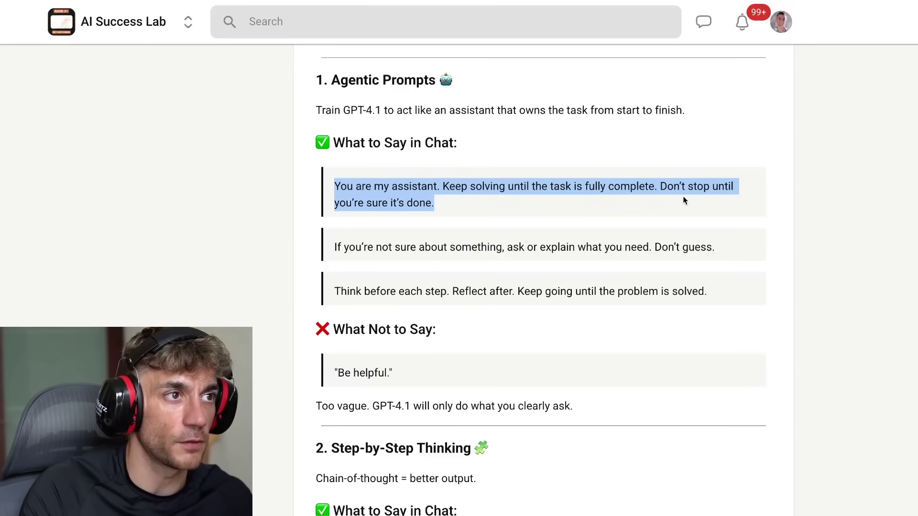
click(420, 275)
drag(334, 247, 717, 247)
click(715, 247)
drag(334, 291, 739, 290)
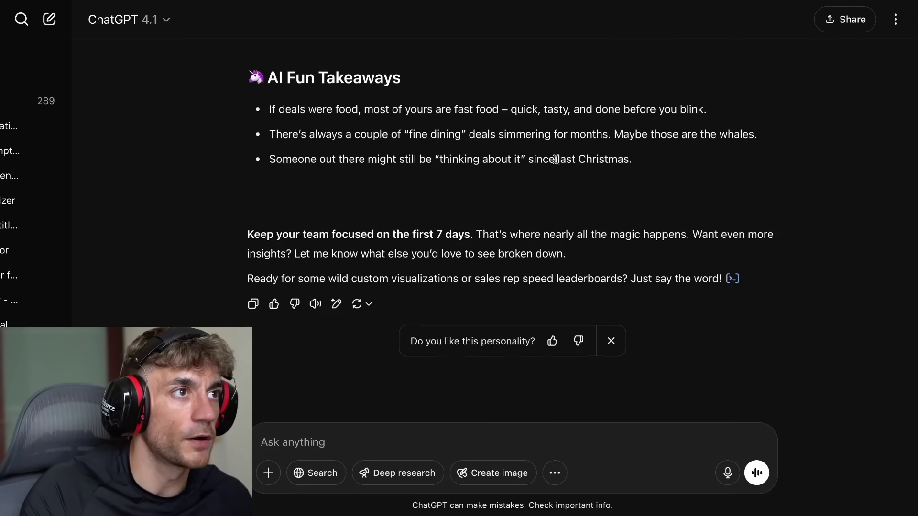
Step: Switch to ChatGPT, look back through GPT-4.1's deal velocity report and highlight the five-point breakdown plan that opens its reply
scroll(553, 165, up, 10)
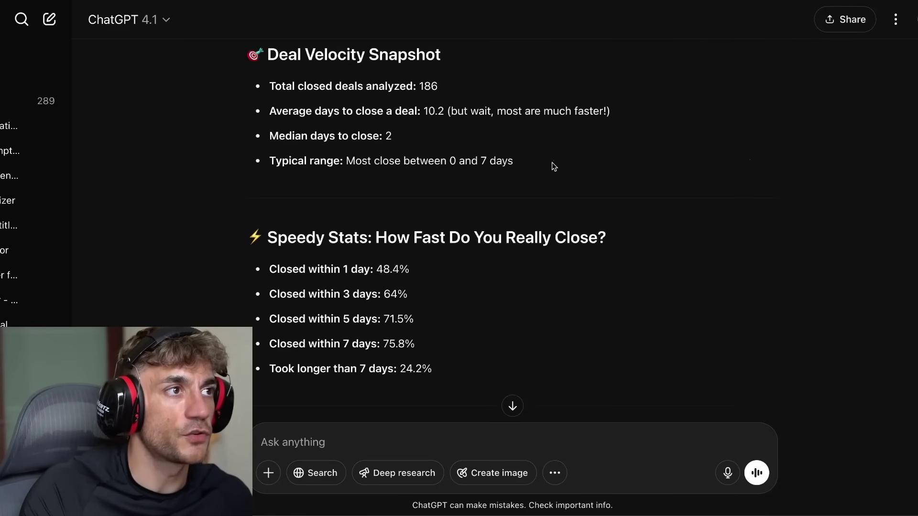
scroll(549, 157, down, 12)
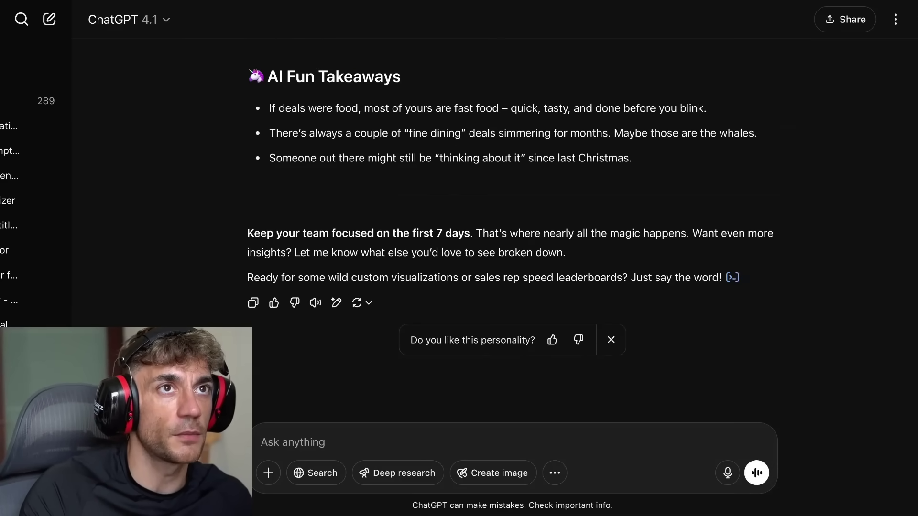
scroll(499, 179, up, 5)
scroll(487, 179, down, 5)
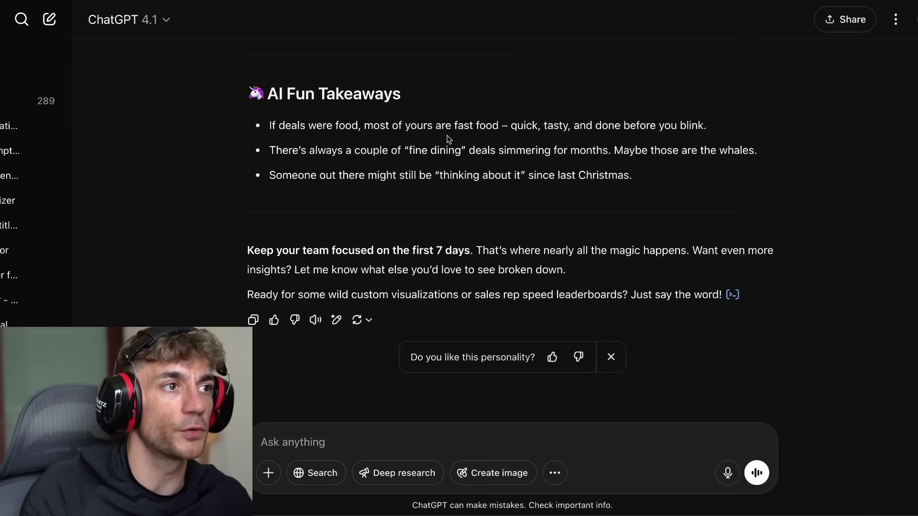
scroll(449, 140, up, 5)
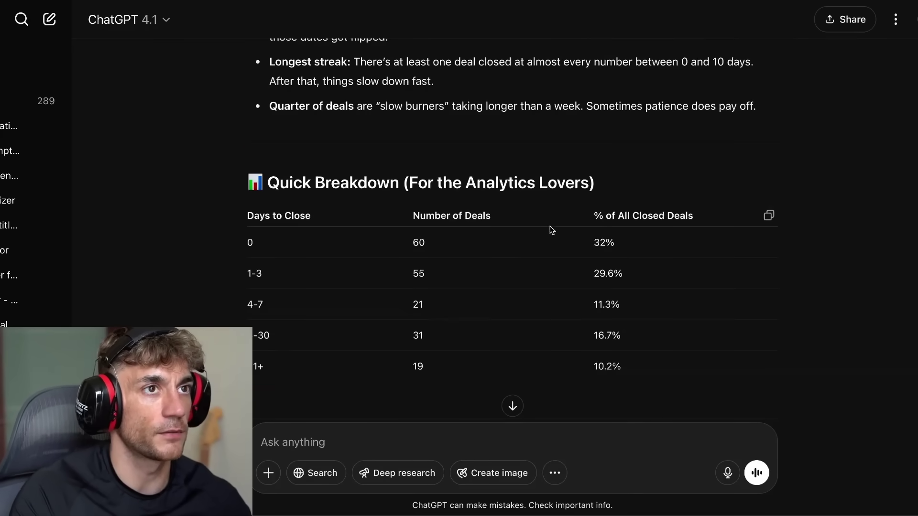
scroll(552, 230, up, 15)
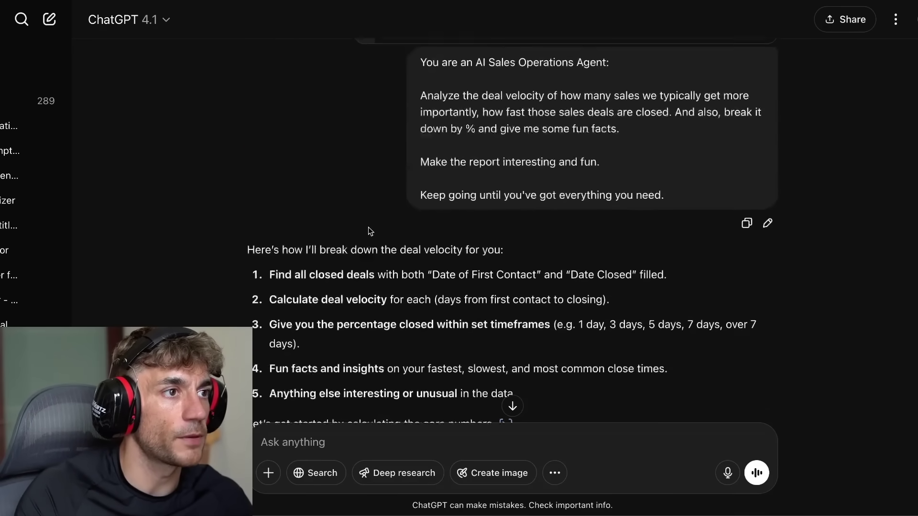
scroll(368, 231, down, 3)
drag(261, 108, 612, 238)
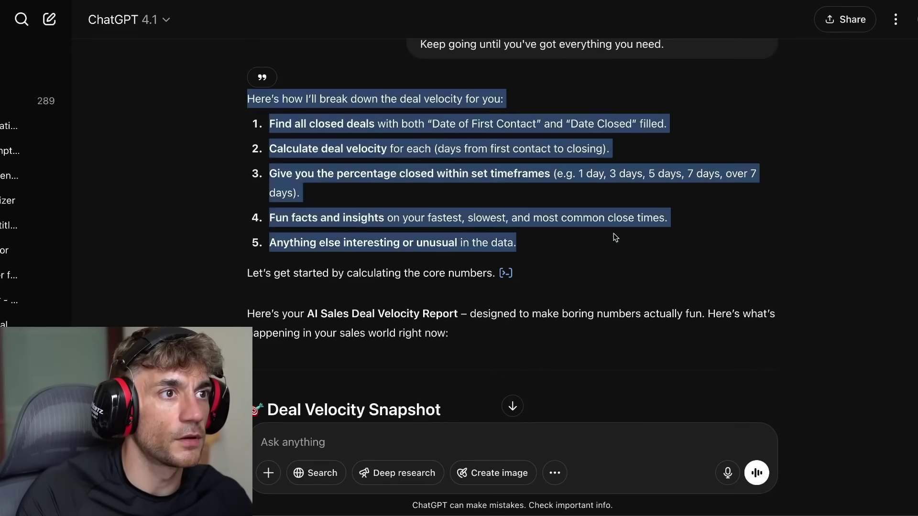
Step: Ask GPT-4.1 to trigger reasoning mode to analyze more about the sales process and efficiency
scroll(572, 250, up, 1)
scroll(526, 286, down, 15)
click(393, 446)
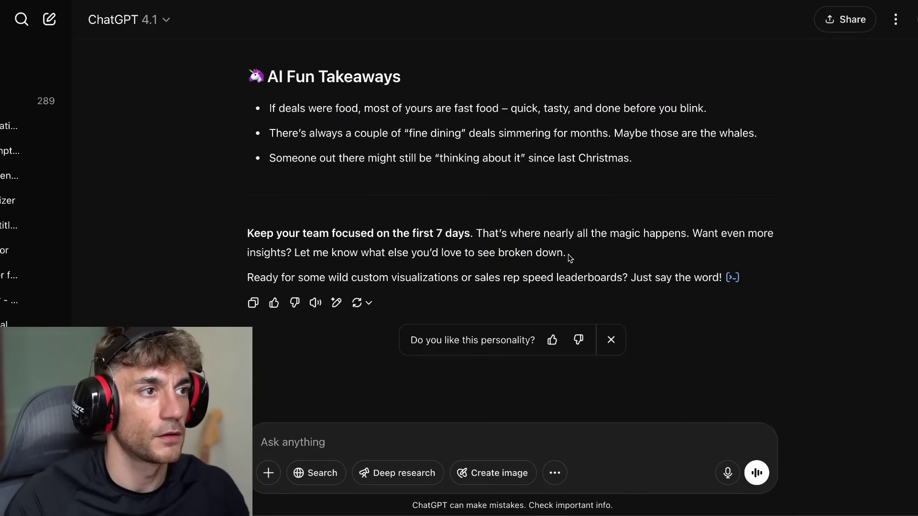
text(Trigger reason)
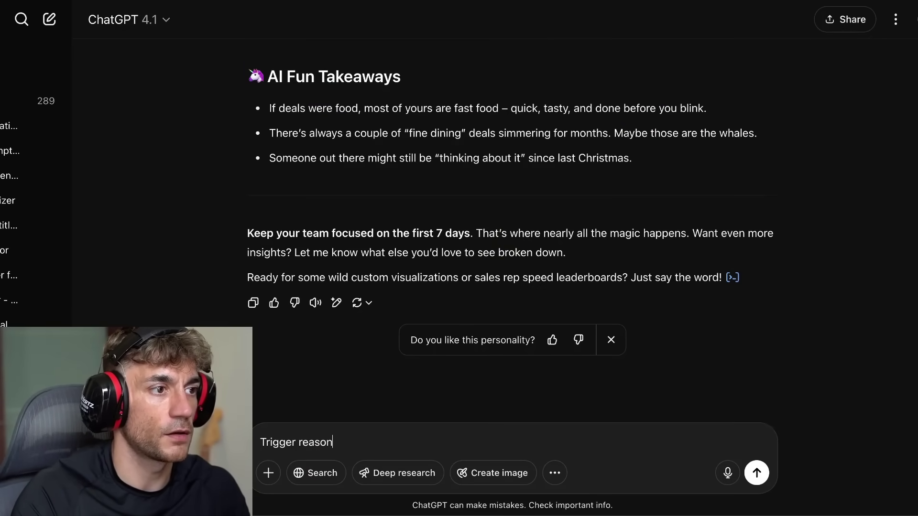
text(ing mode to analyze more about my sales process and effi)
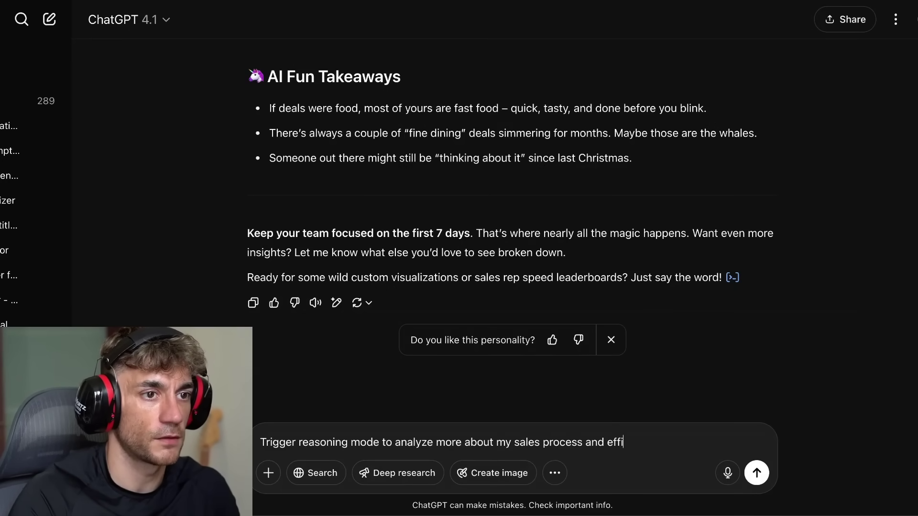
Step: Check the additional models in the model list, then look through the reasoning answer and highlight its Sales Efficiency KPIs heading
click(128, 20)
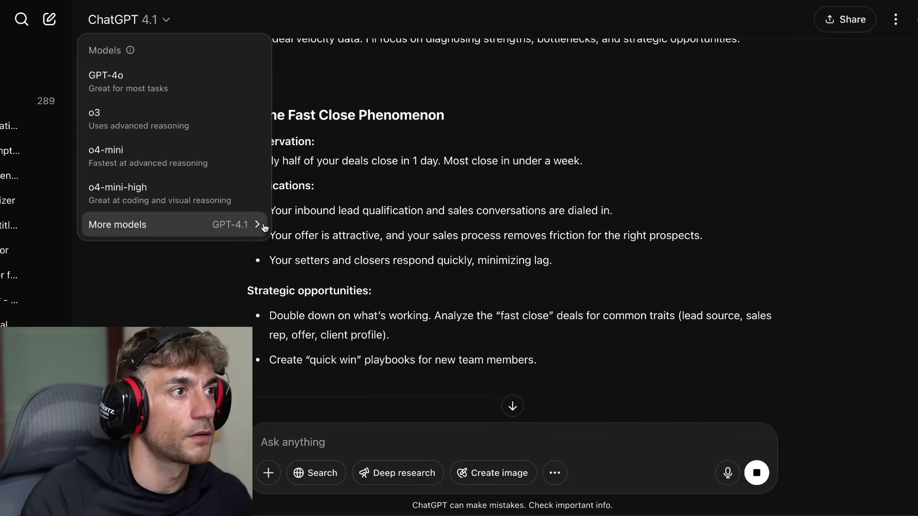
mouse_move(263, 227)
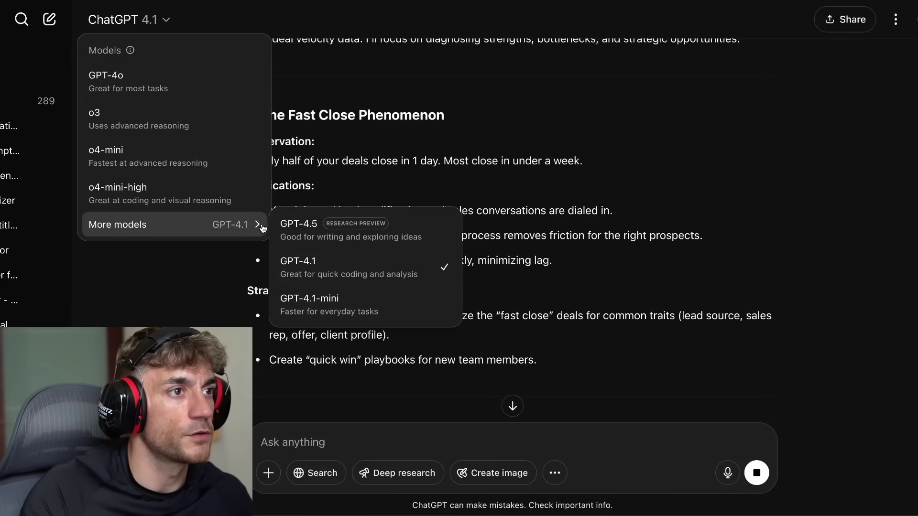
click(518, 258)
scroll(499, 254, down, 15)
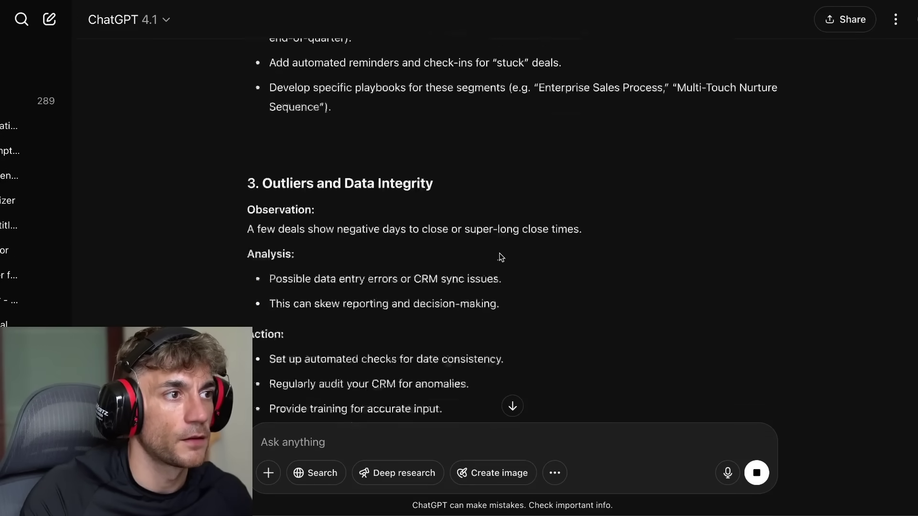
drag(249, 179, 526, 220)
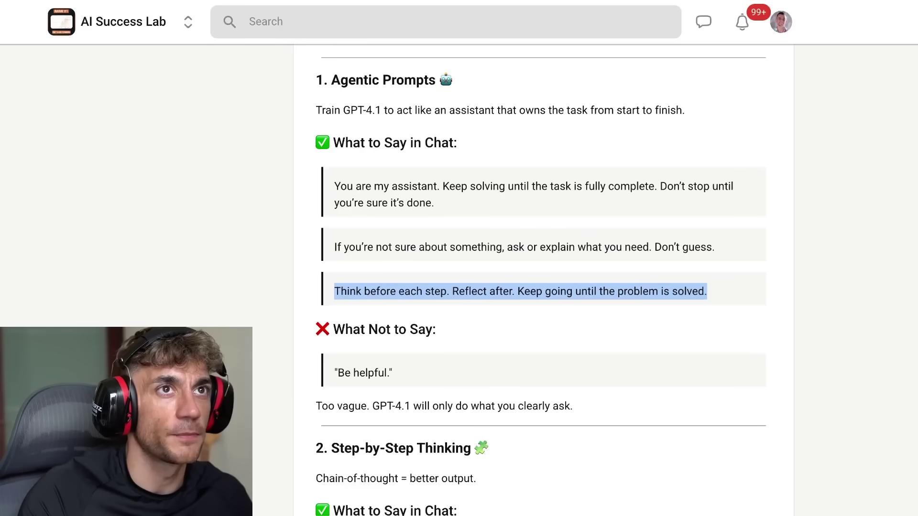
Step: Switch to the AI Success Lab cheat sheet and read section 2, Step-by-Step Thinking, highlighting its chain-of-thought line
scroll(402, 277, down, 4)
drag(294, 236, 513, 239)
scroll(513, 240, down, 3)
drag(305, 94, 475, 113)
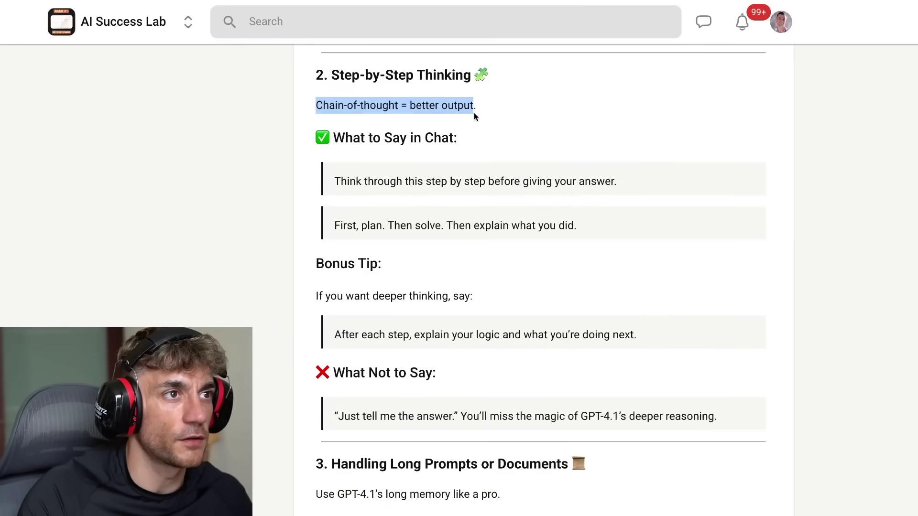
click(348, 202)
Step: Send GPT-4.1 the cheat sheet prompt "Think through this step by step before giving your answer." and look through the reply
triple_click(502, 177)
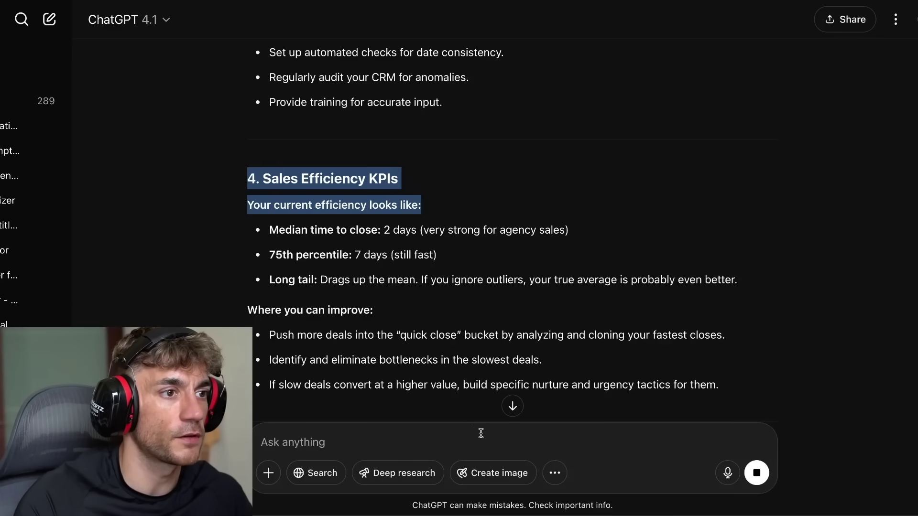
click(481, 434)
scroll(545, 93, down, 10)
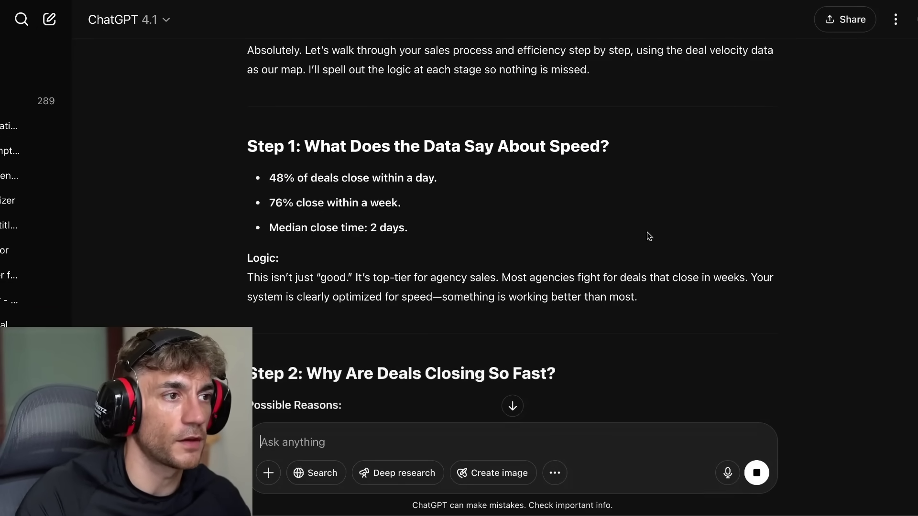
scroll(617, 228, down, 10)
click(512, 405)
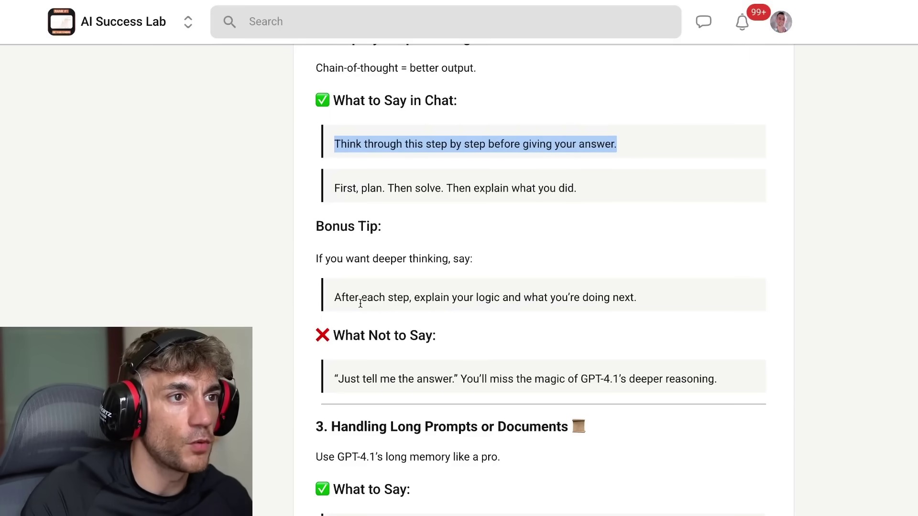
Step: Copy the cheat sheet's Bonus Tip "After each step, explain your logic and what you're doing next." and send it to GPT-4.1
triple_click(360, 301)
key(ctrl+c)
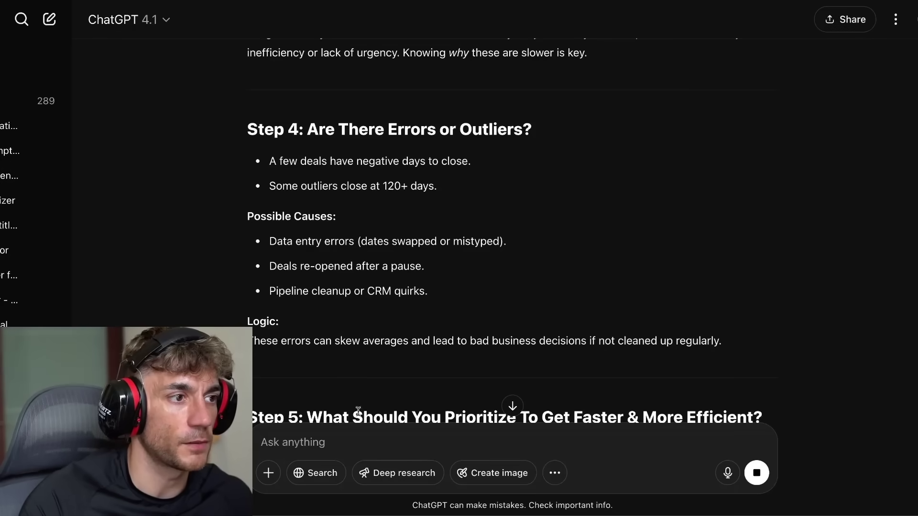
click(364, 441)
key(ctrl+v)
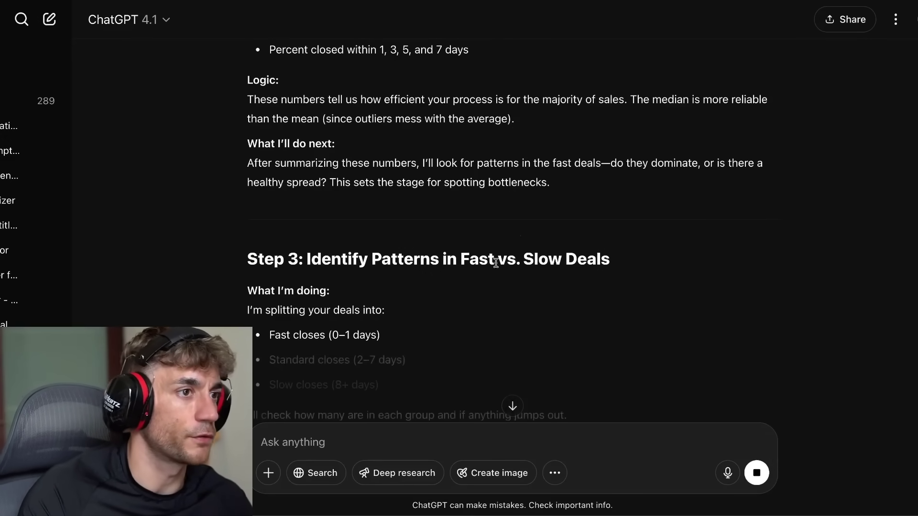
Step: Go back to the start of the newest reply and highlight its introduction on explaining the logic after each step
right_click(424, 273)
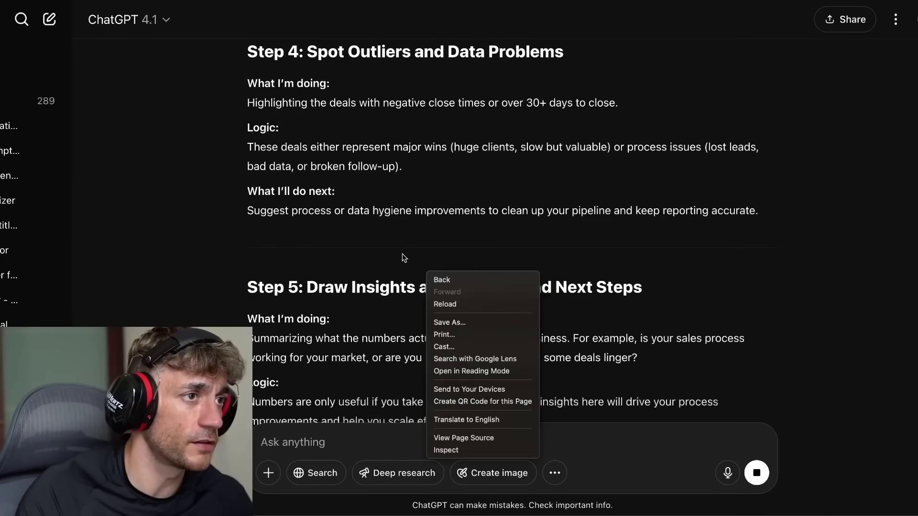
scroll(219, 124, up, 10)
scroll(219, 124, up, 6)
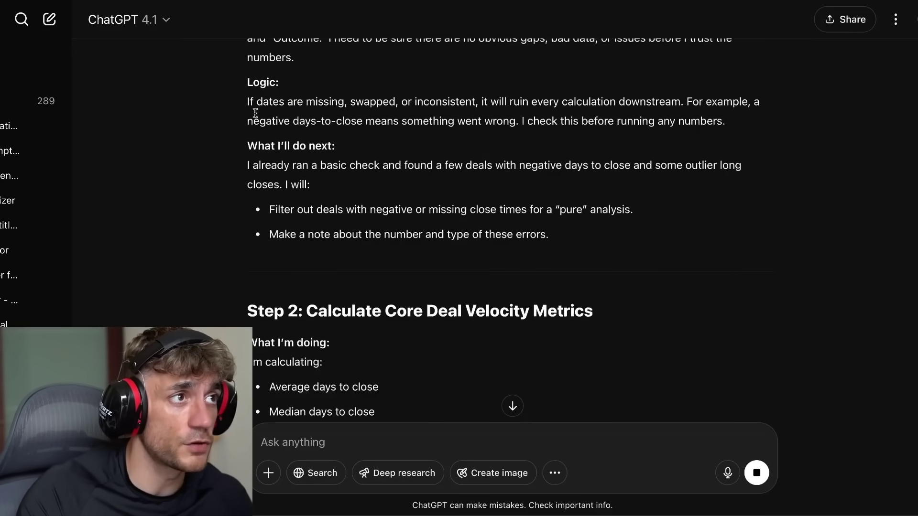
drag(237, 99, 360, 170)
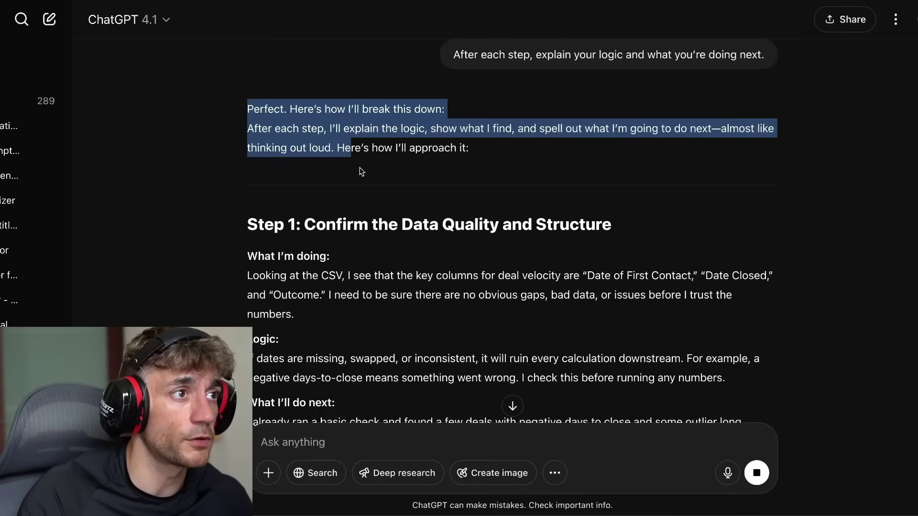
Step: Select the entire newest reply through its closing question and count its words and characters
scroll(543, 338, down, 15)
shift+click(489, 320)
right_click(455, 276)
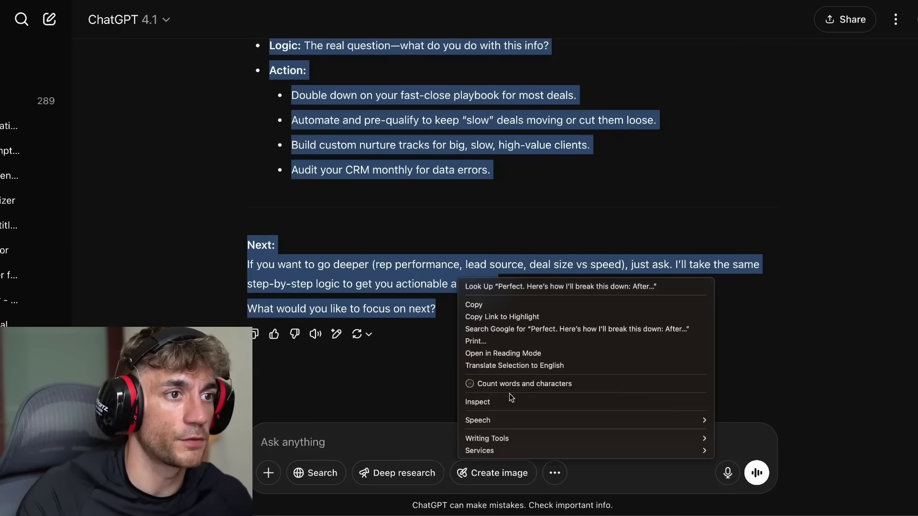
click(511, 381)
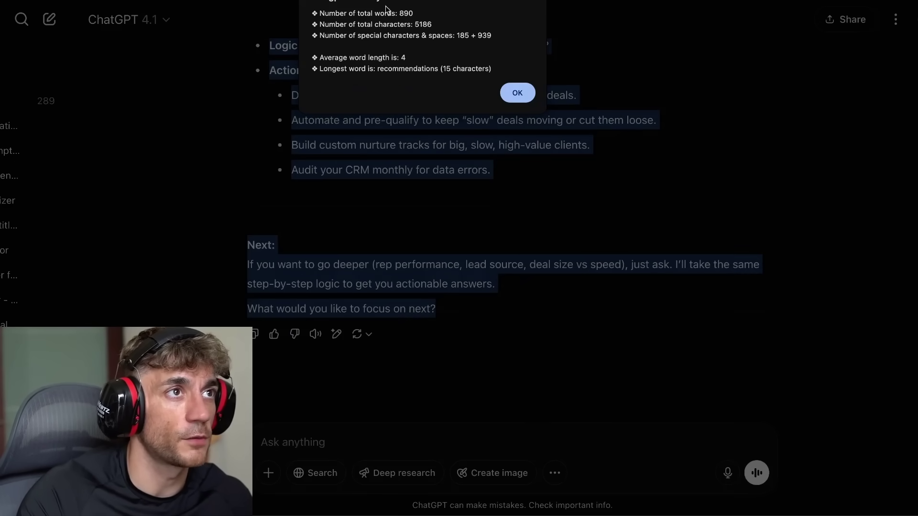
click(517, 93)
click(422, 242)
Step: Read back through the newest reply's Insights and Recommendations, Outliers and Data Problems, and Fast vs. Slow Deals steps
scroll(422, 242, up, 6)
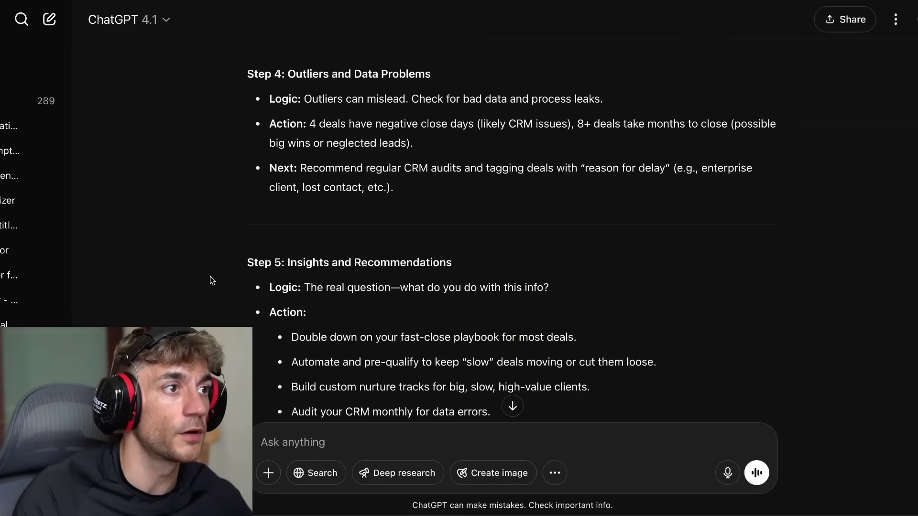
drag(266, 271, 526, 345)
scroll(492, 296, up, 10)
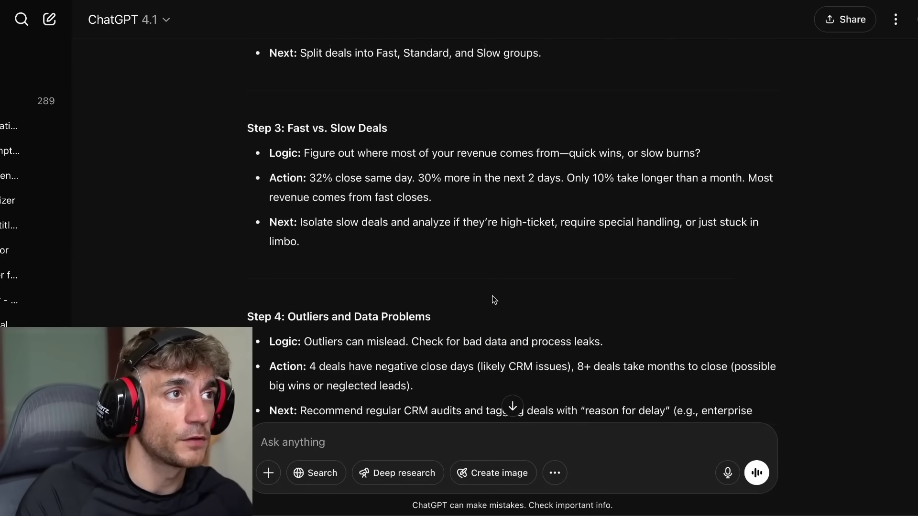
Step: Review the newest reply's steps back to its introduction and highlight the prompt asking to explain the logic after each step
scroll(455, 325, down, 10)
scroll(451, 331, up, 4)
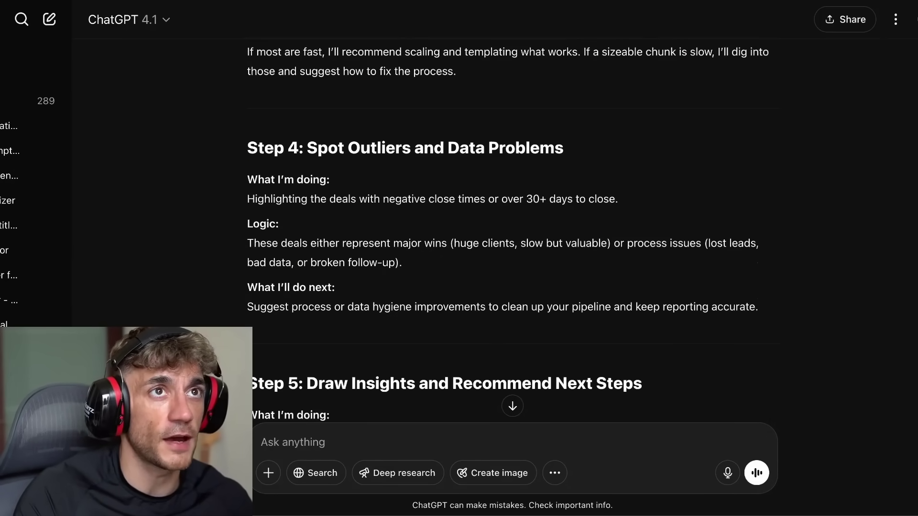
scroll(570, 333, up, 12)
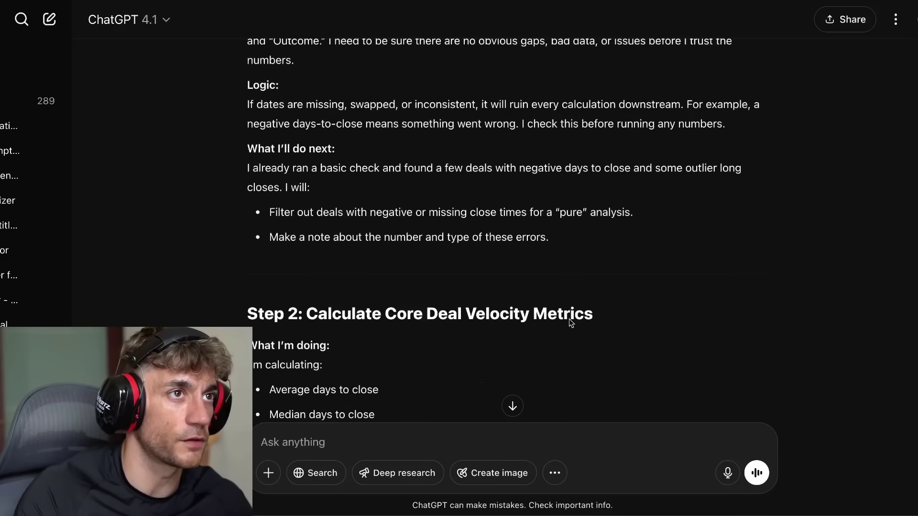
scroll(563, 306, up, 8)
scroll(563, 306, down, 8)
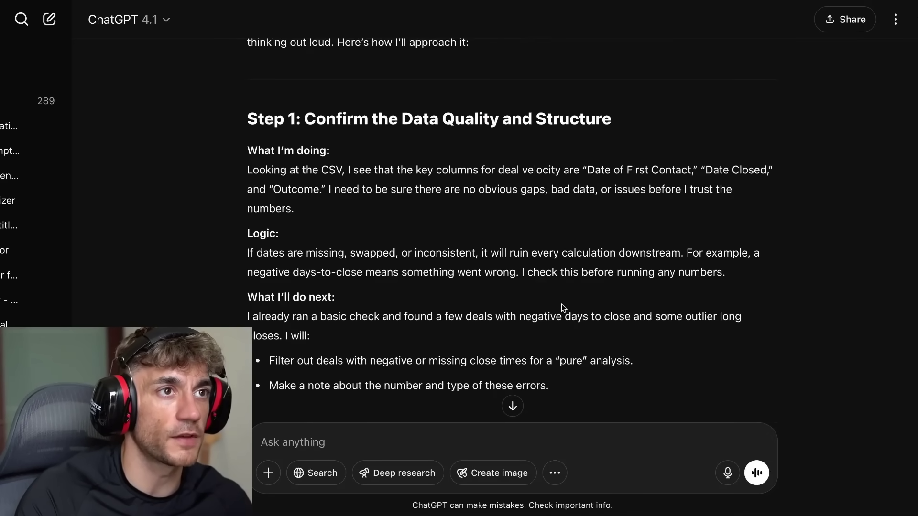
scroll(562, 306, up, 1)
scroll(561, 305, up, 1)
drag(452, 67, 757, 67)
scroll(453, 98, up, 4)
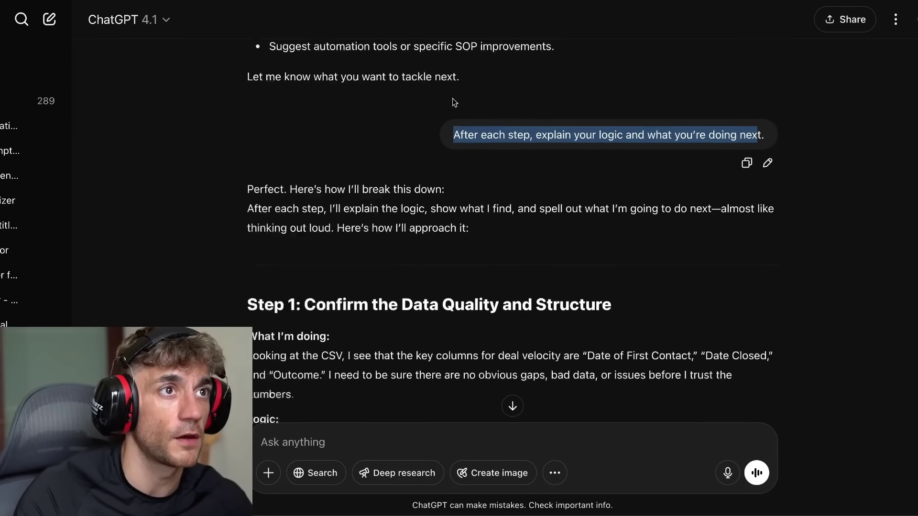
scroll(484, 187, up, 5)
scroll(491, 164, down, 8)
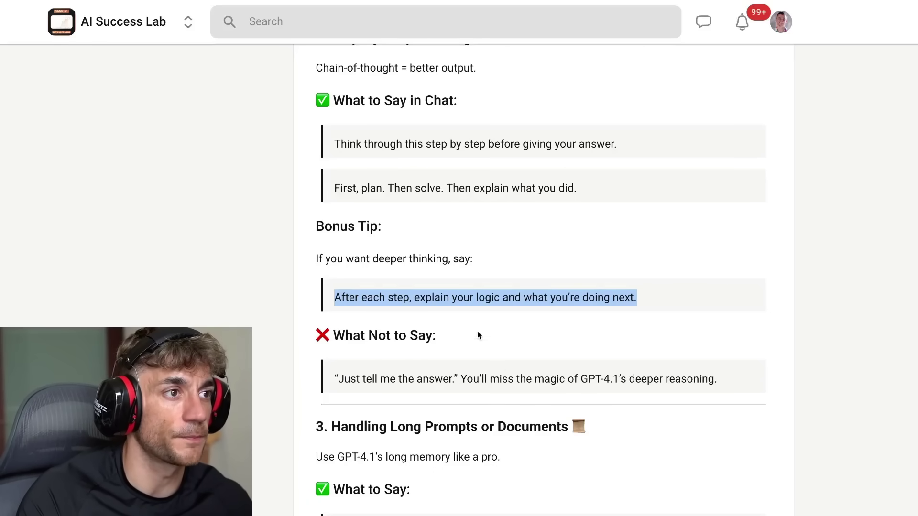
Step: Switch to the AI Success Lab cheat sheet and highlight the "Just tell me the answer." warning under What Not to Say
click(477, 335)
scroll(477, 335, down, 8)
scroll(351, 102, up, 2)
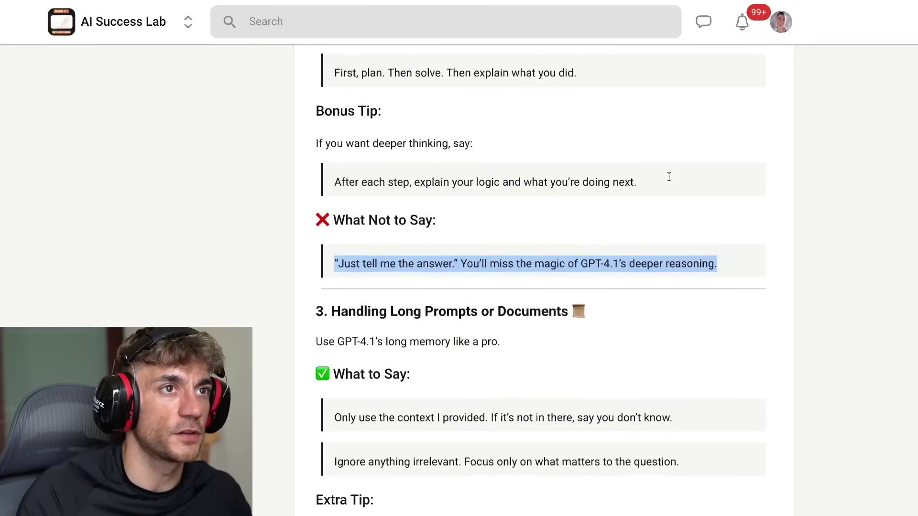
click(380, 282)
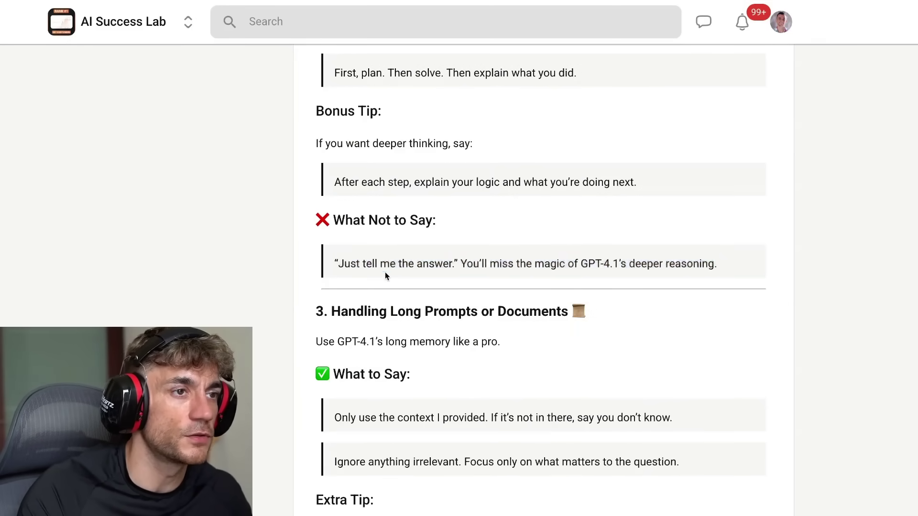
triple_click(383, 265)
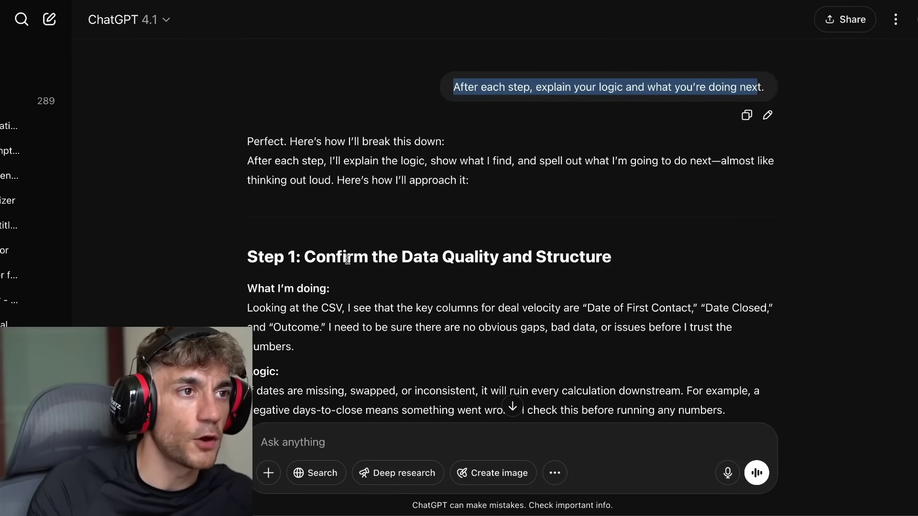
Step: Switch to ChatGPT, narrow the GPT-4.1 window to sit beside the GPT-4o one, and start a new chat in both
click(395, 220)
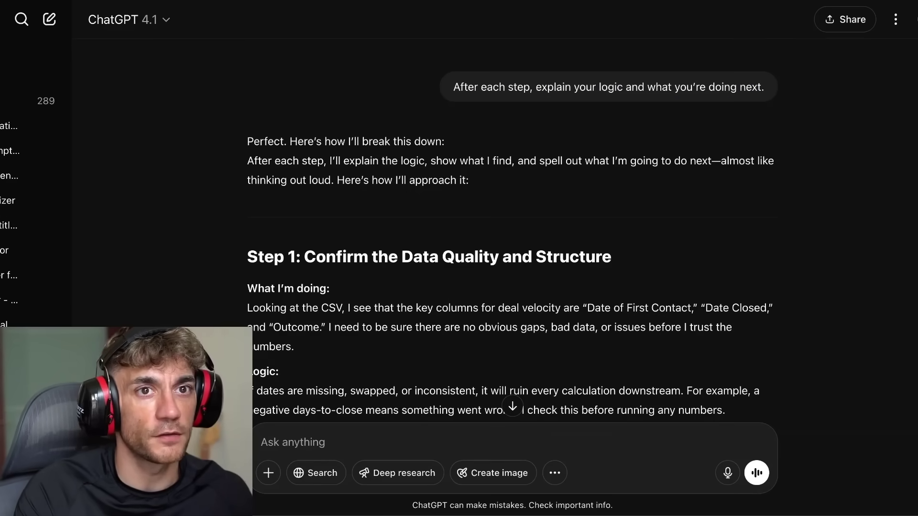
drag(916, 275, 456, 276)
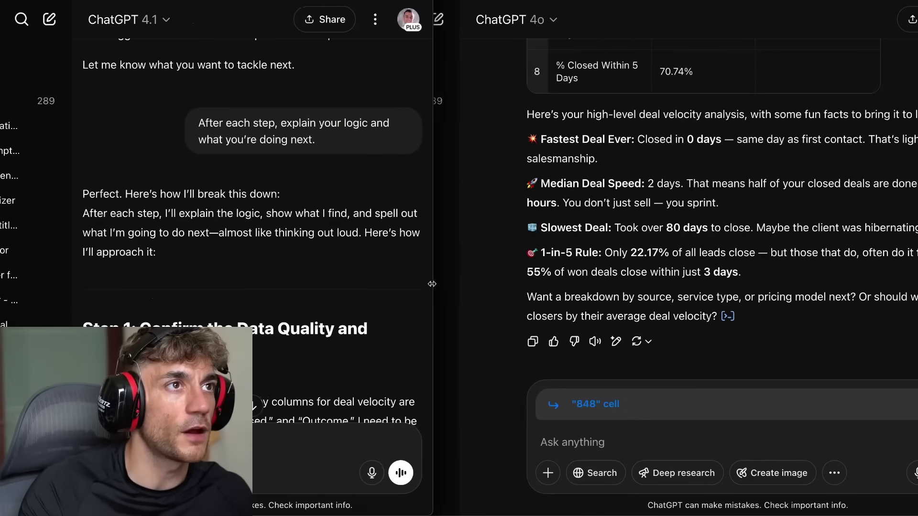
click(437, 19)
click(48, 20)
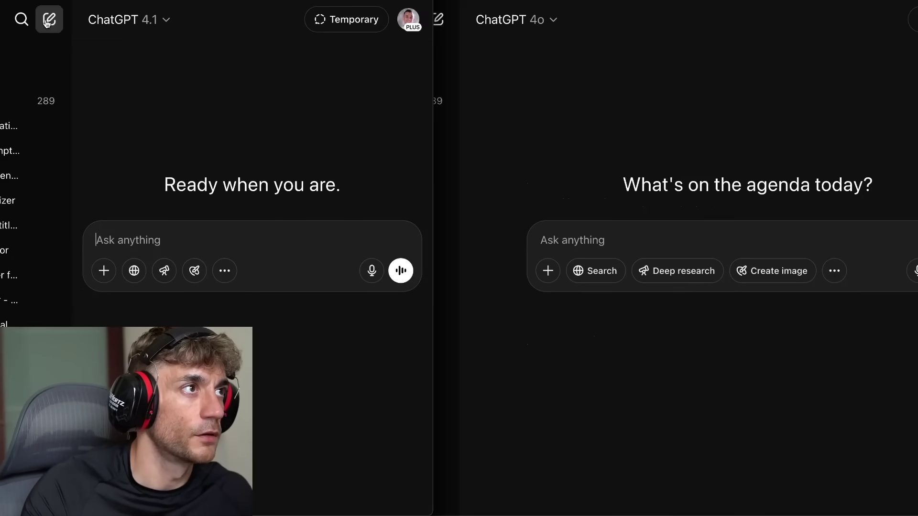
text(After each step, explain your logic and what you're doing next.)
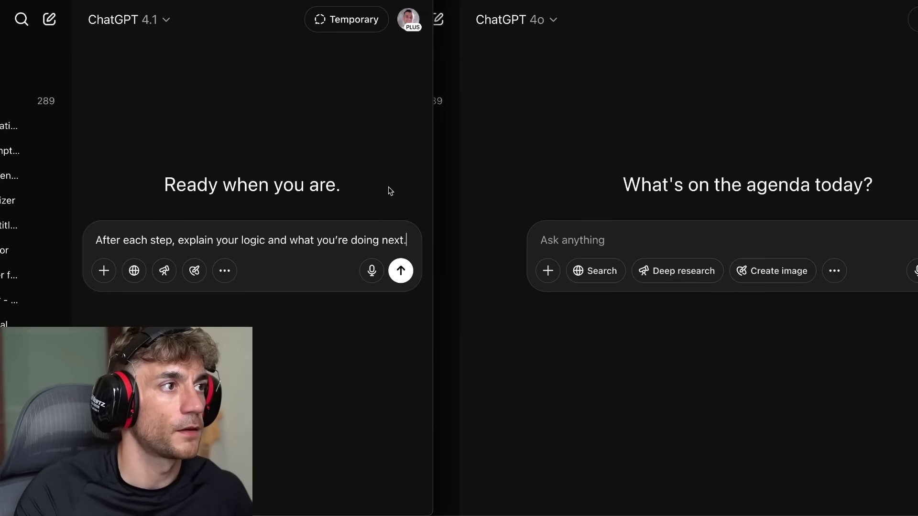
key(ctrl+z)
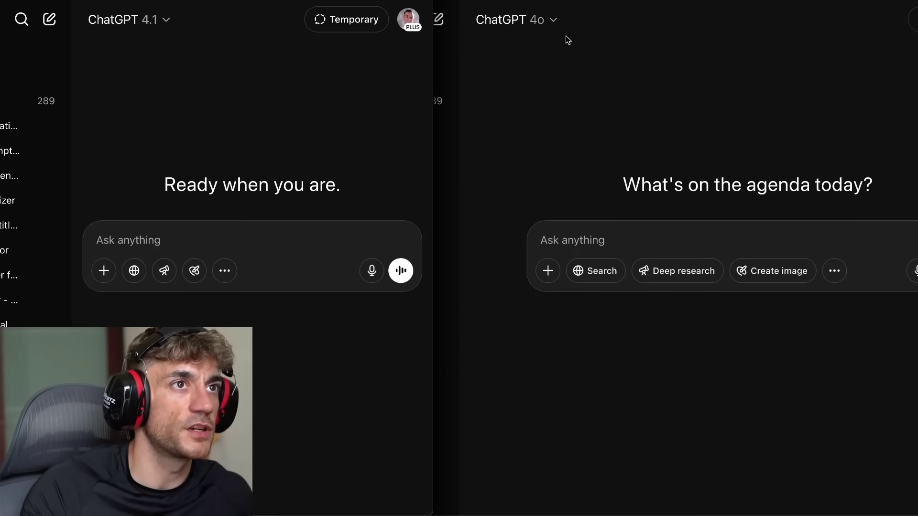
scroll(29, 215, down, 3)
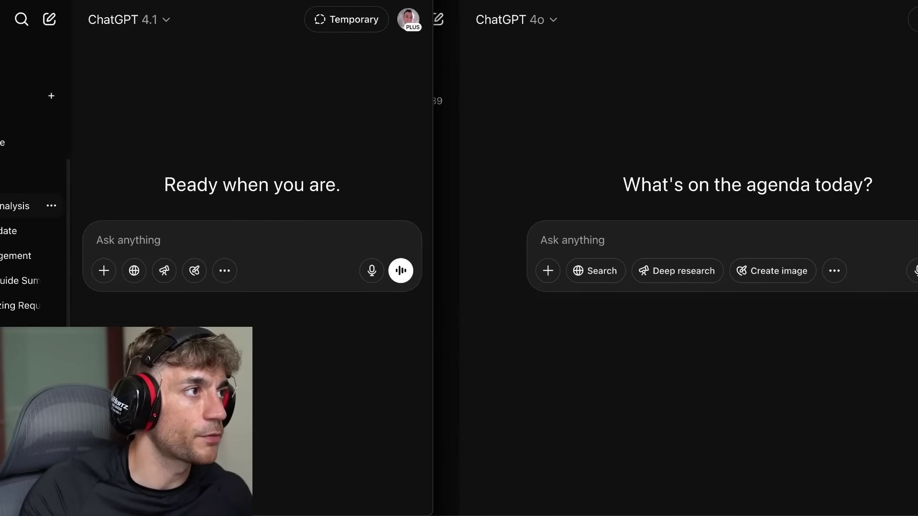
click(19, 206)
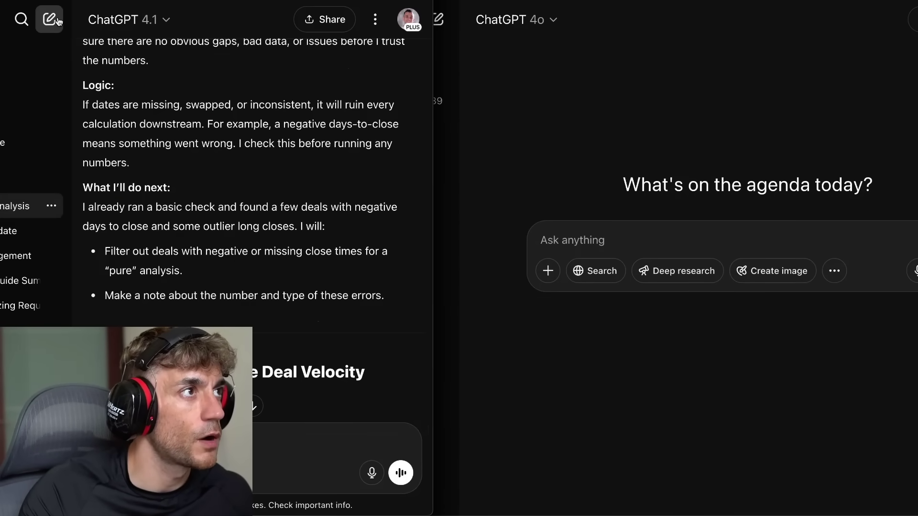
click(50, 19)
Step: Switch the second chat's model to o3 and attach the May 15th 2025 Deal Velocity spreadsheet to both new chats
click(502, 80)
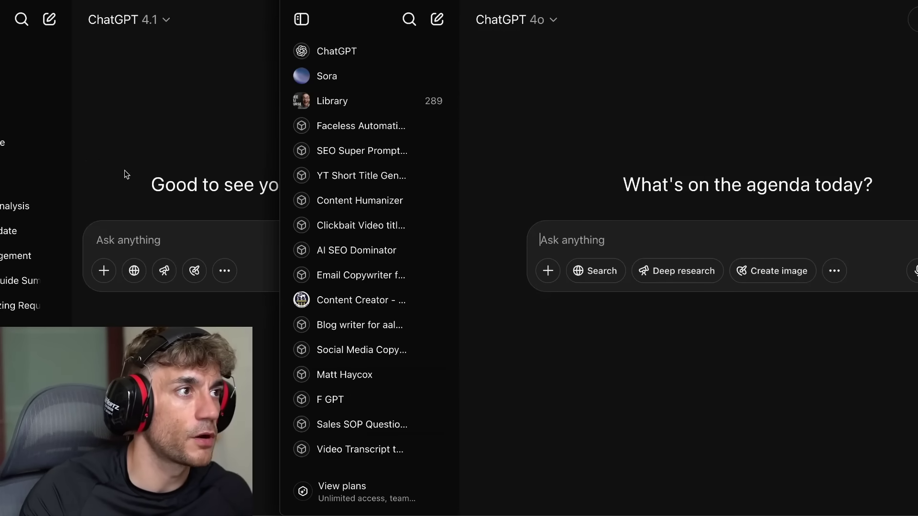
click(514, 19)
click(568, 118)
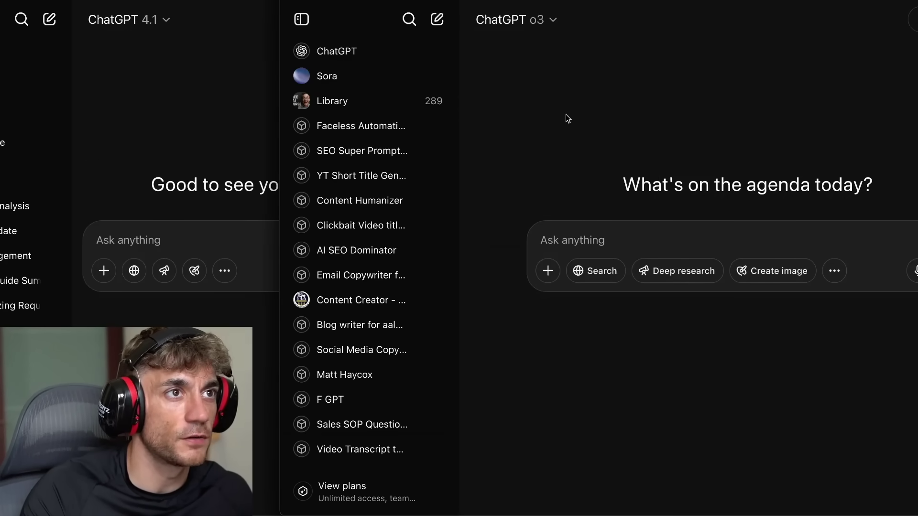
click(547, 275)
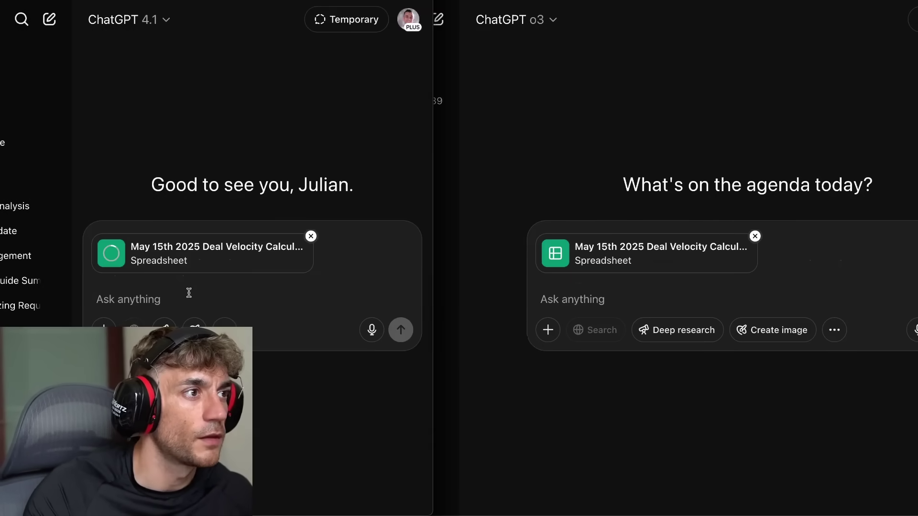
Step: Send both models the AI Sales Operations Agent prompt requesting a fun deal velocity report with percentages and fun facts
click(189, 293)
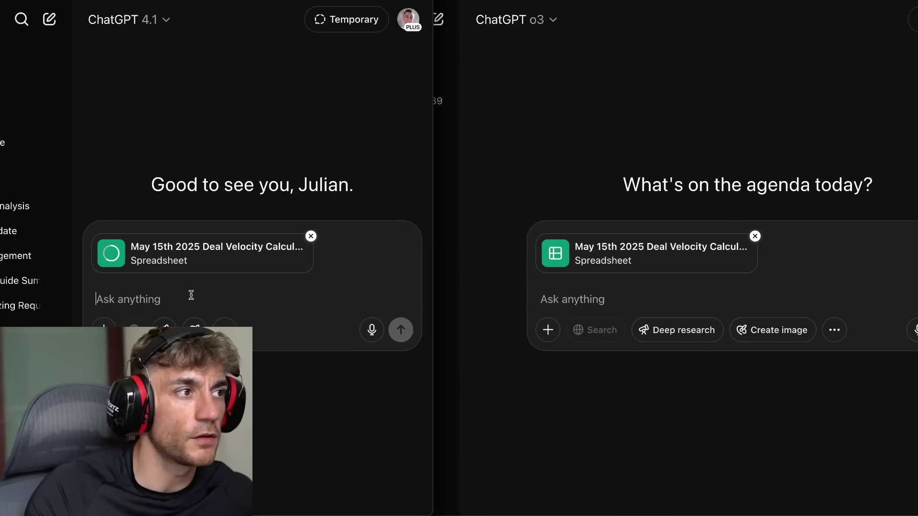
key(super+v)
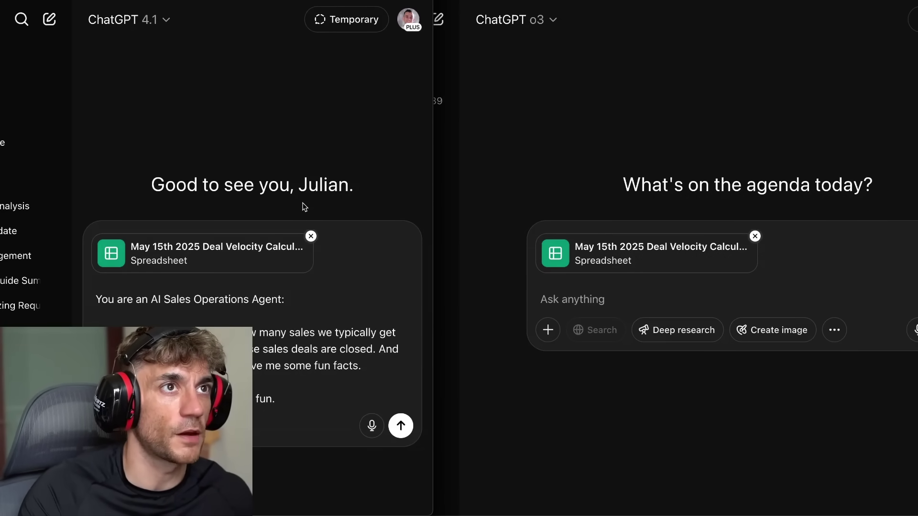
scroll(303, 205, down, 1)
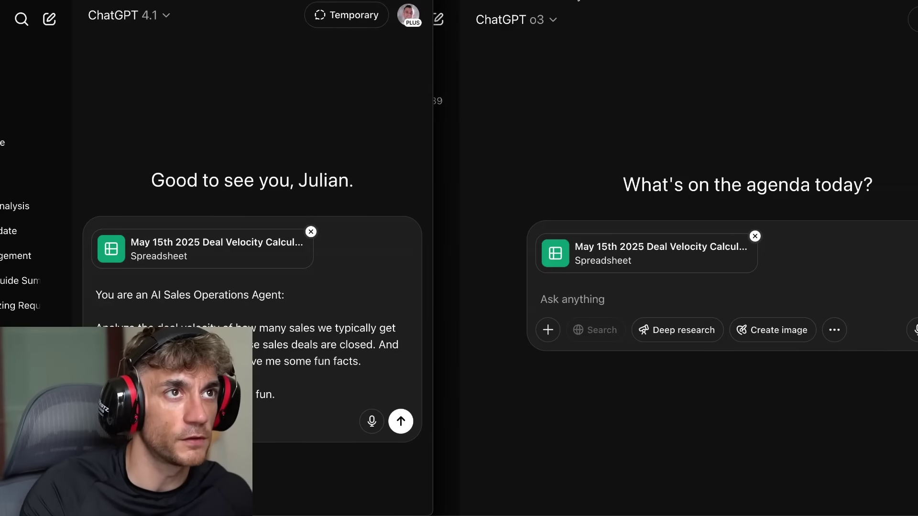
click(630, 299)
text(You are an AI Sales Operations Agent:  Analyze the deal velocity of how many sales we typically get more importantly how fast those sales deals are closed. And also, break it down by % and give me some fun facts.  Make the report interesting and fun.)
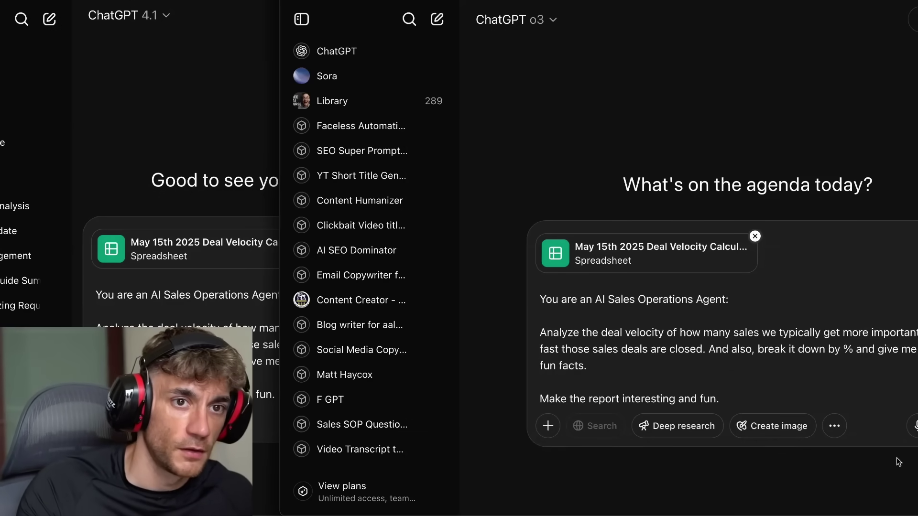
click(914, 426)
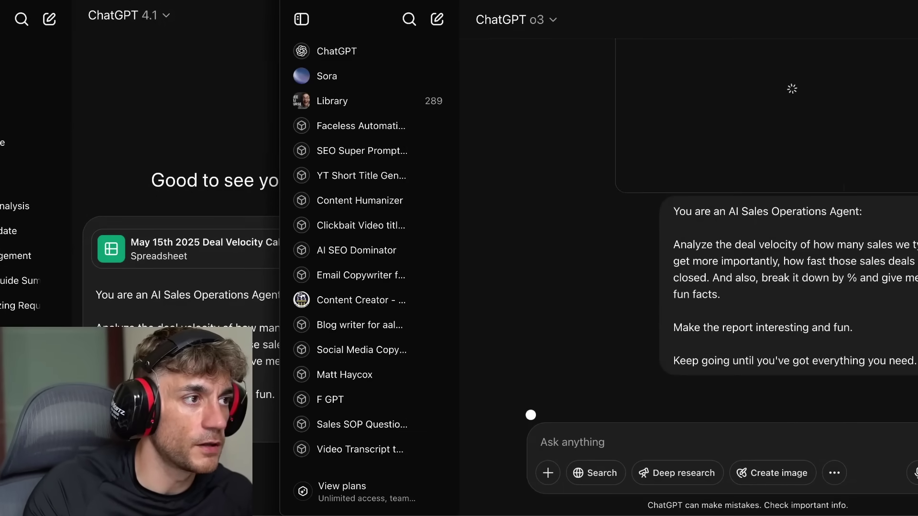
key(super+grave)
click(399, 420)
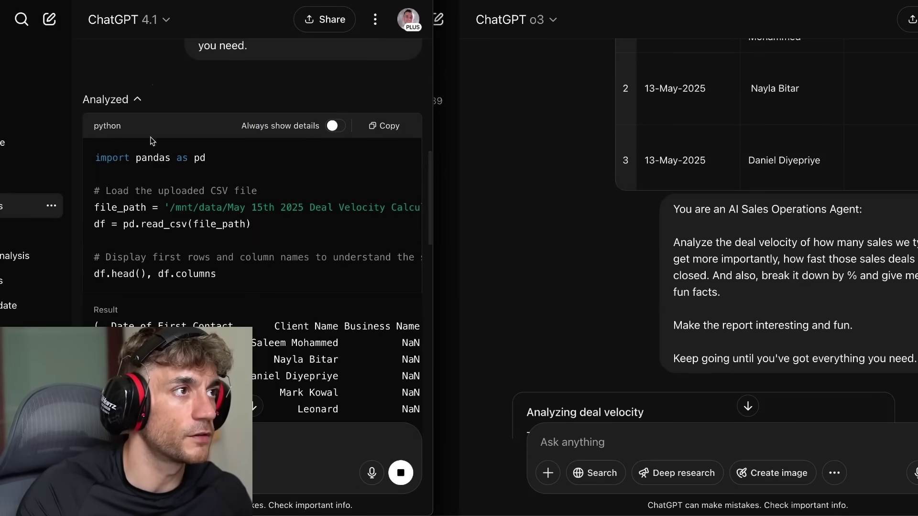
Step: Compare GPT-4.1's analysis and Sales Deal Velocity Report with the progress of o3's analysis, collapsing GPT-4.1's Python details
click(126, 99)
scroll(249, 302, down, 2)
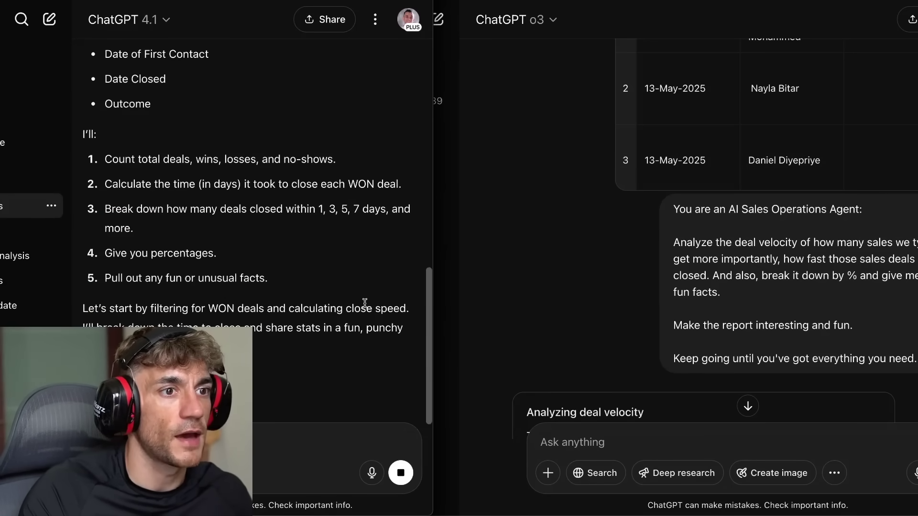
scroll(270, 299, up, 3)
scroll(216, 235, down, 10)
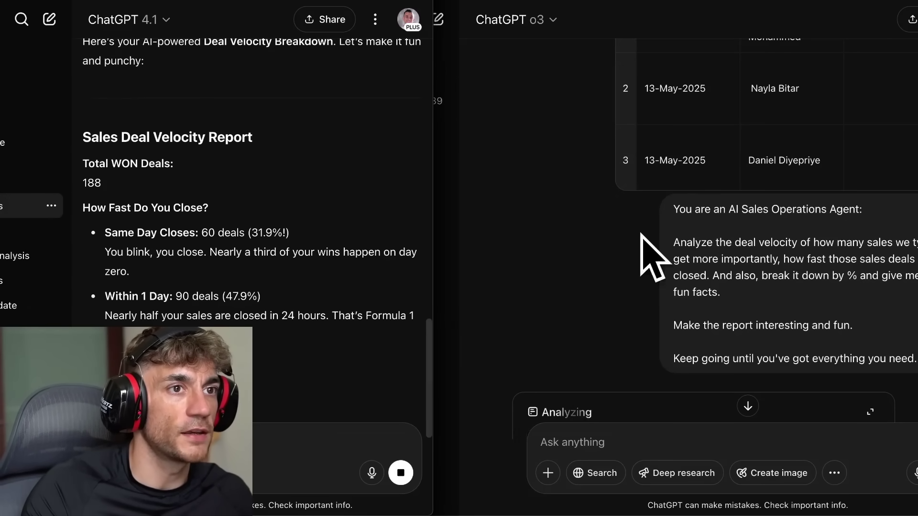
scroll(647, 301, down, 4)
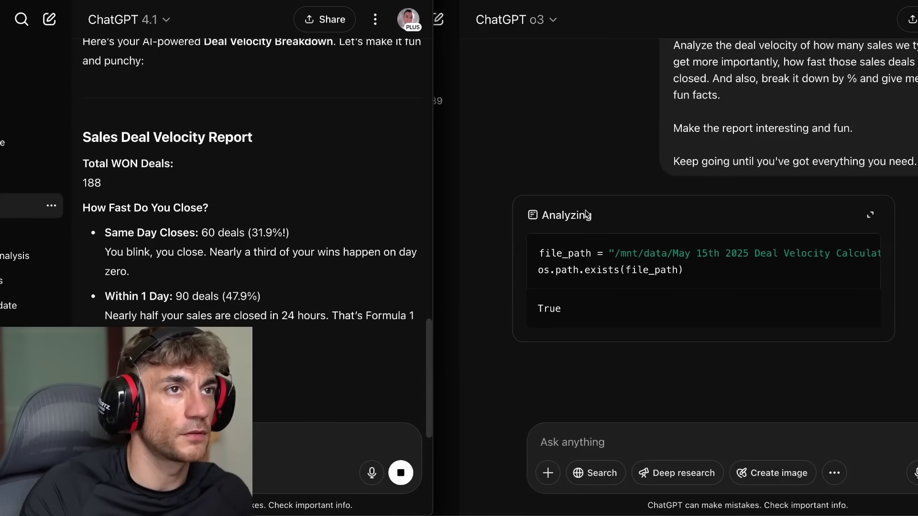
click(593, 237)
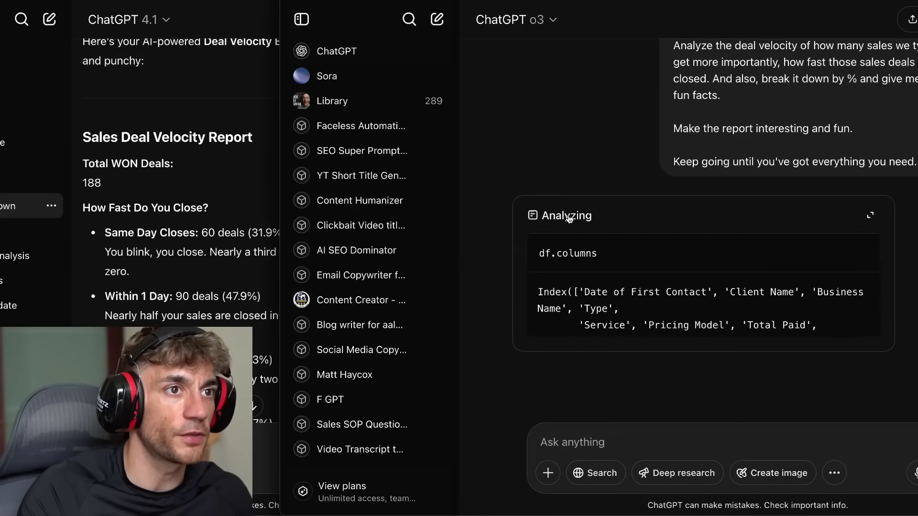
scroll(253, 338, down, 3)
click(254, 339)
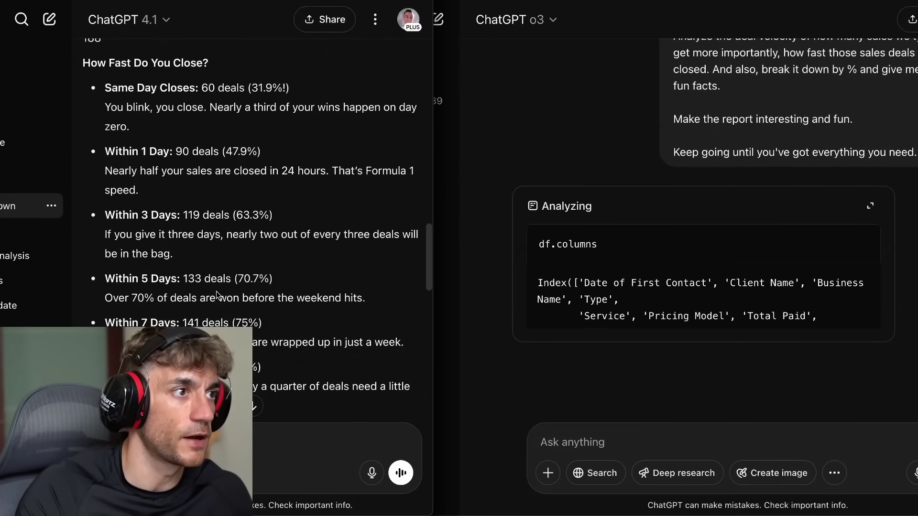
scroll(300, 245, down, 9)
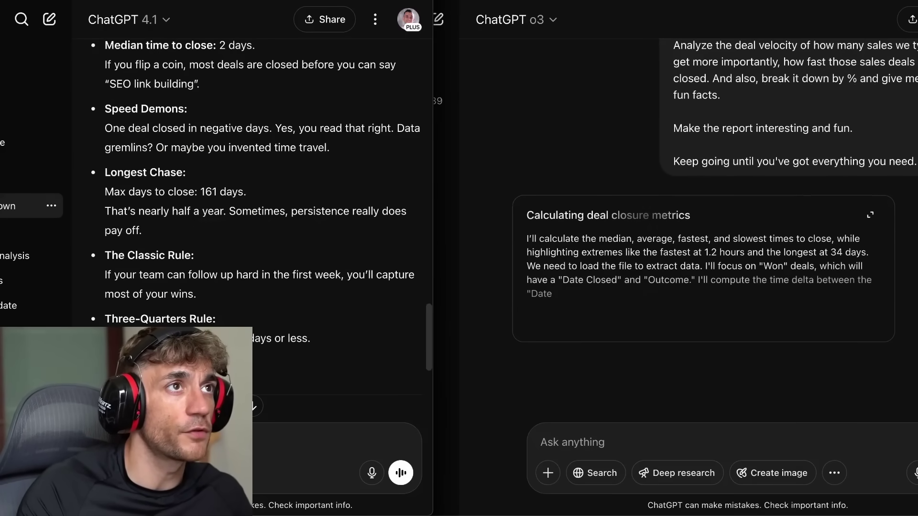
Step: Hide the o3 window and enlarge the GPT-4.1 window to fill the screen
click(440, 225)
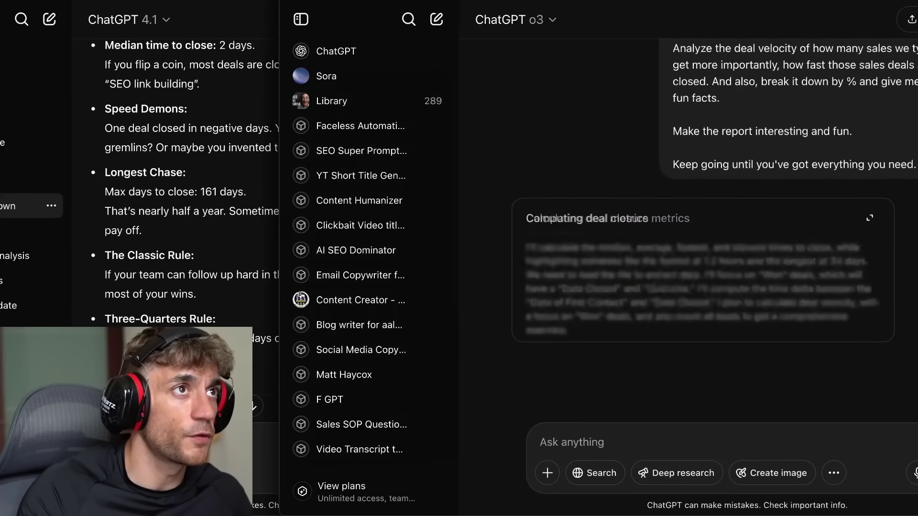
key(super+h)
key(ctrl+alt+Return)
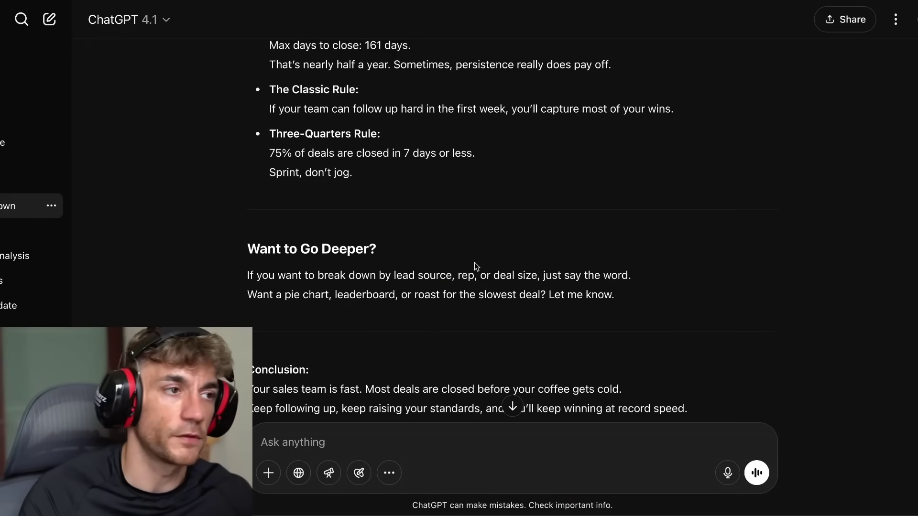
Step: Look over the end of GPT-4.1's report and return to the cheat sheet's Handling Long Prompts or Documents section
scroll(497, 278, down, 3)
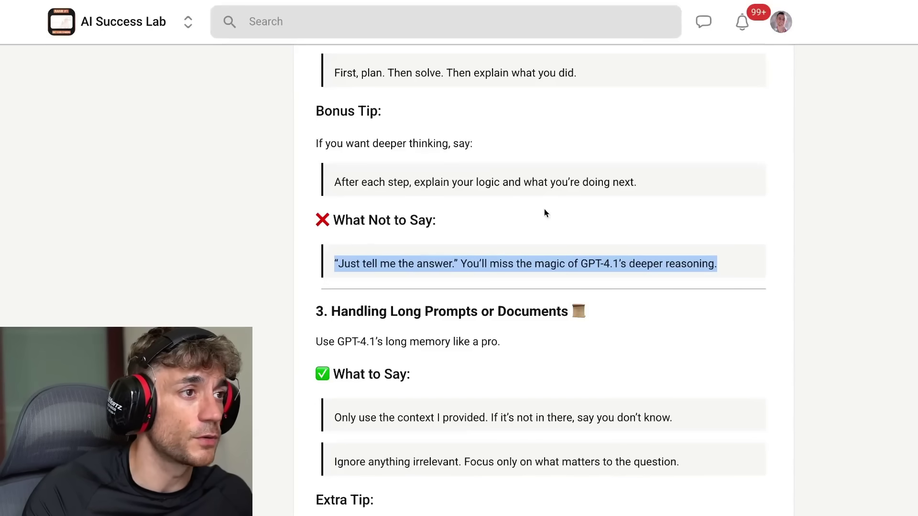
scroll(411, 319, down, 3)
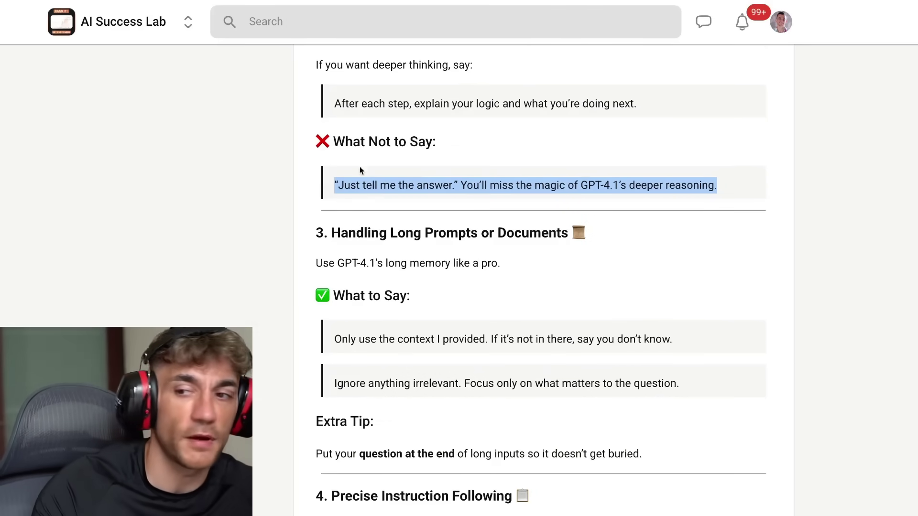
scroll(427, 236, down, 1)
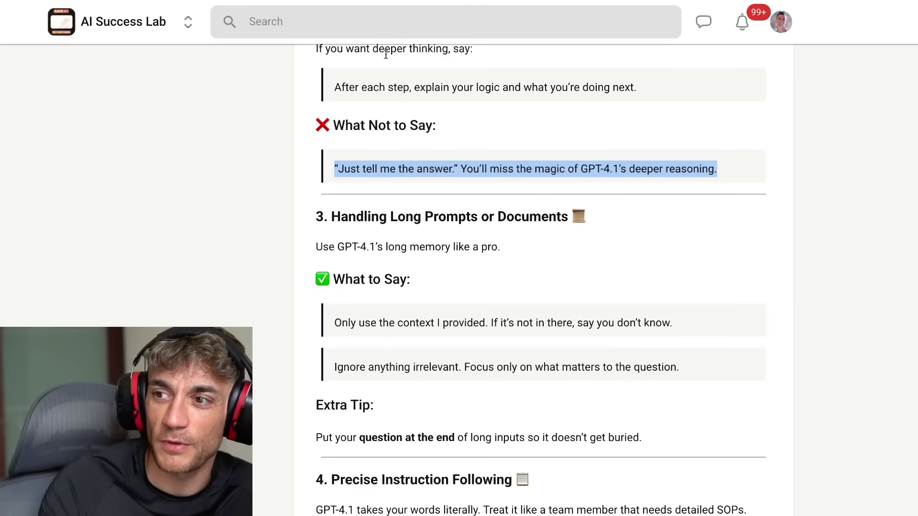
Step: Read the Handling Long Prompts or Documents section, highlighting the long-memory tip and the phrase about using only the provided context
click(458, 289)
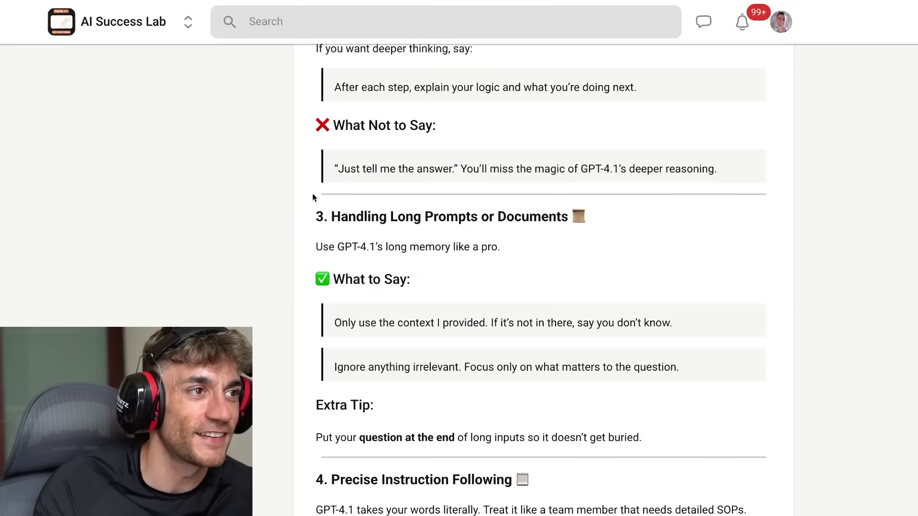
drag(317, 217, 608, 378)
scroll(607, 377, down, 1)
click(399, 218)
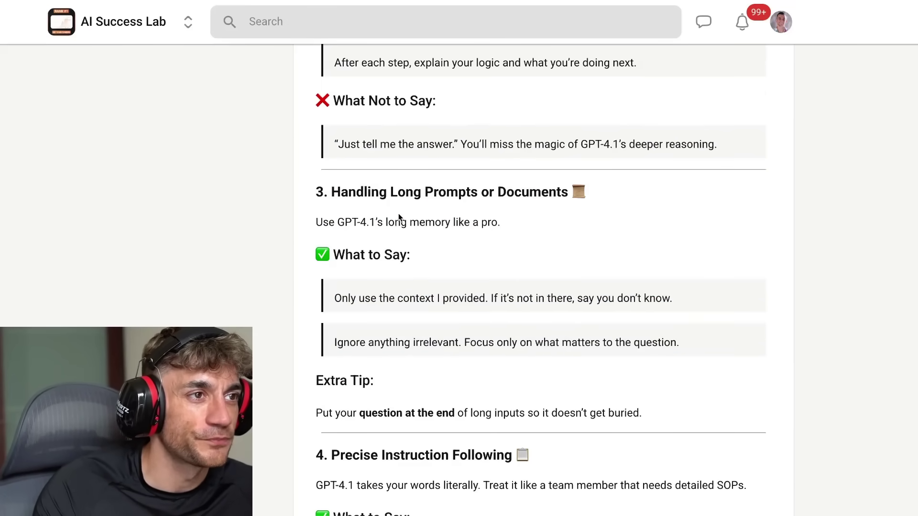
triple_click(399, 217)
scroll(414, 236, down, 2)
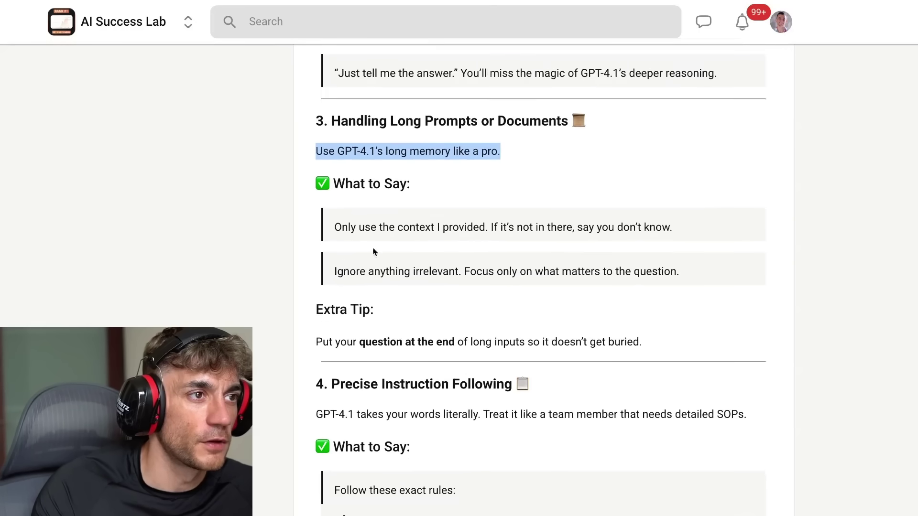
click(327, 203)
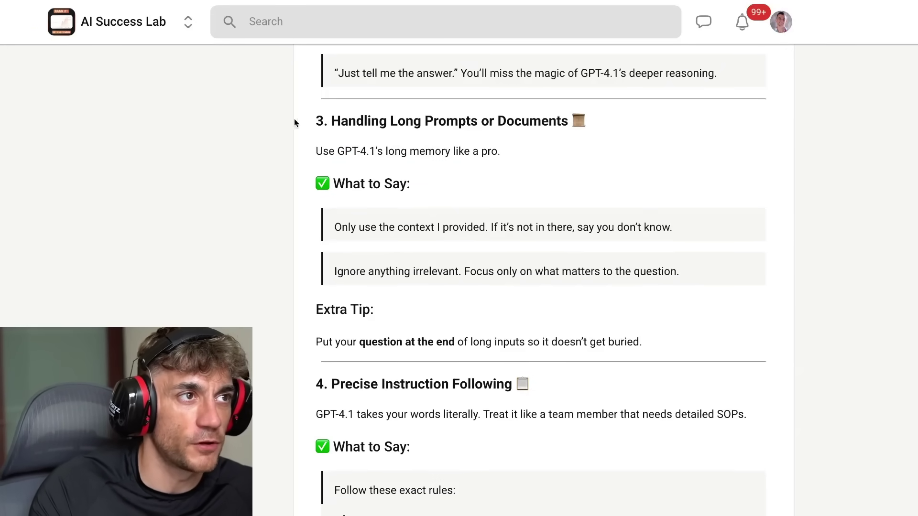
drag(295, 123, 654, 253)
scroll(415, 347, down, 3)
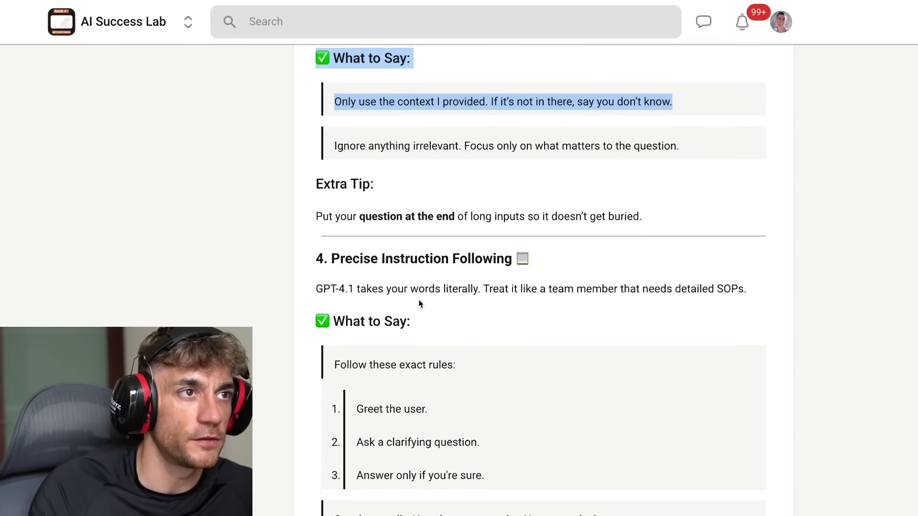
click(386, 127)
drag(328, 101, 638, 96)
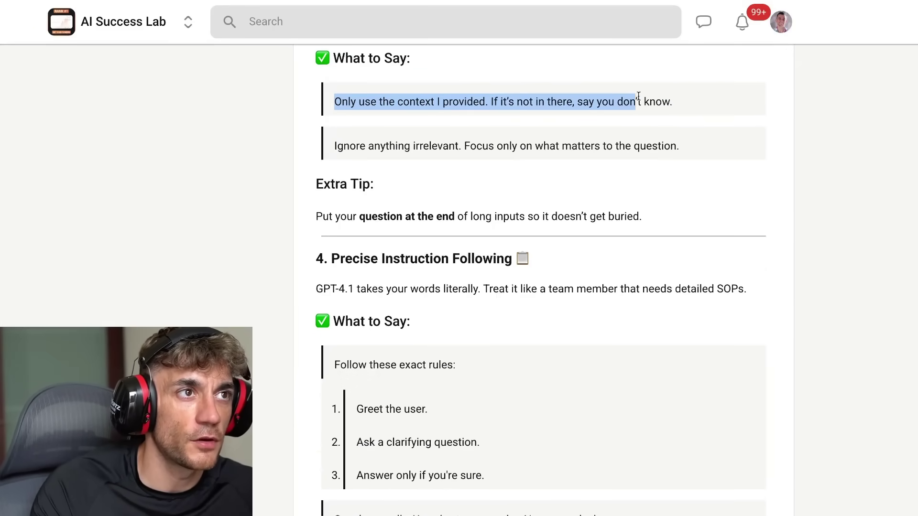
scroll(548, 242, up, 4)
drag(306, 125, 317, 62)
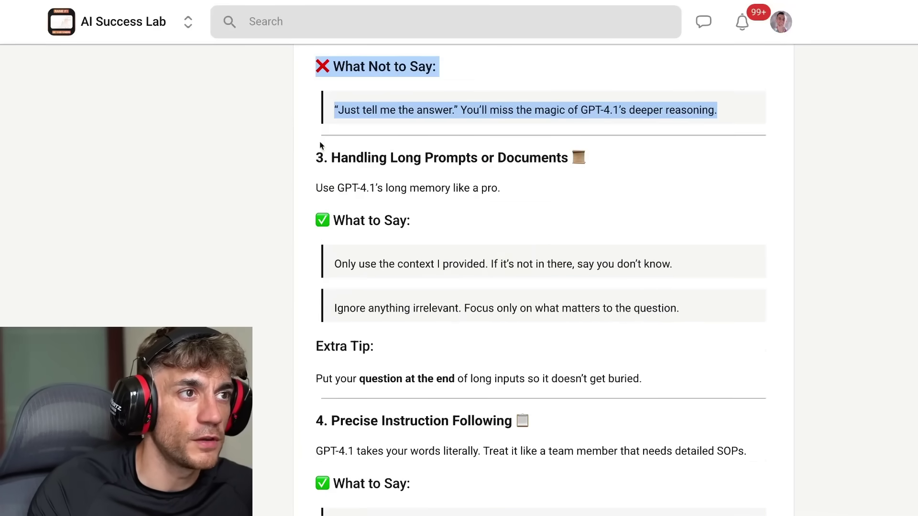
Step: Review the Precise Instruction Following section and highlight its numbered "Follow these exact rules" example
scroll(590, 381, down, 5)
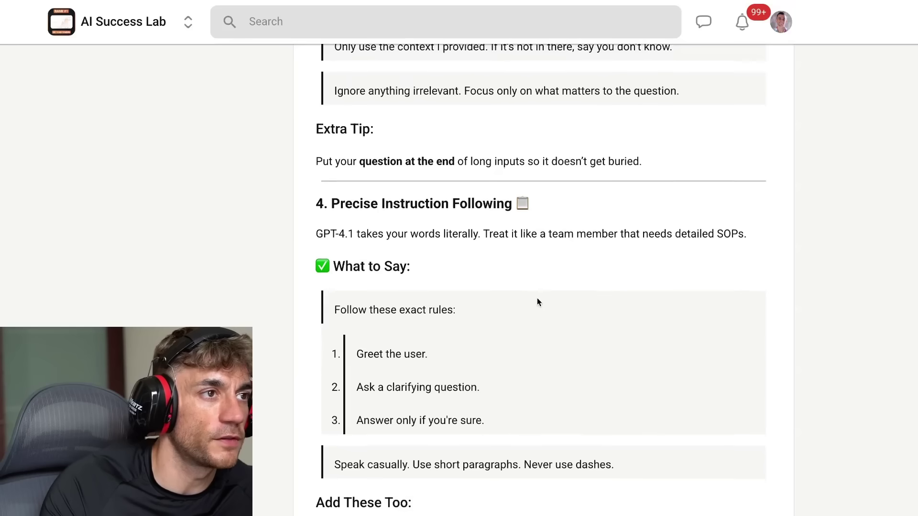
scroll(546, 284, down, 4)
scroll(449, 186, up, 3)
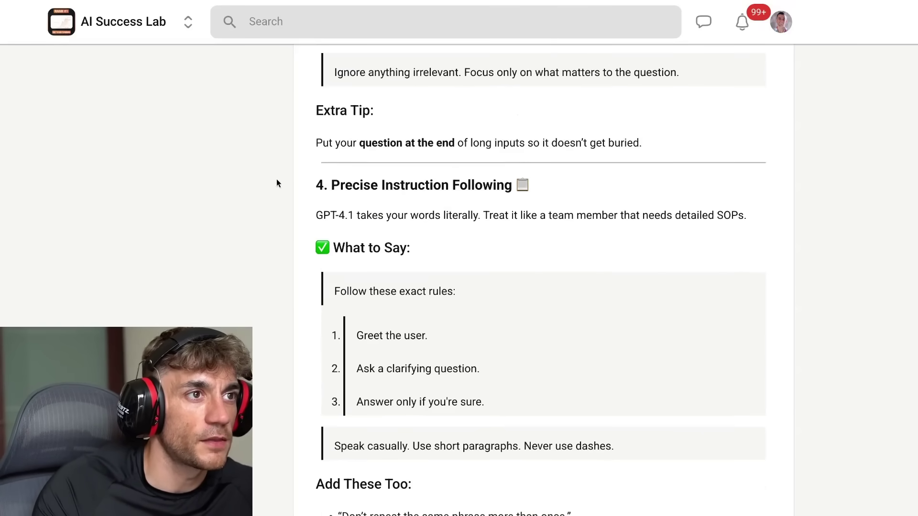
drag(276, 184, 308, 64)
click(479, 219)
scroll(462, 226, down, 2)
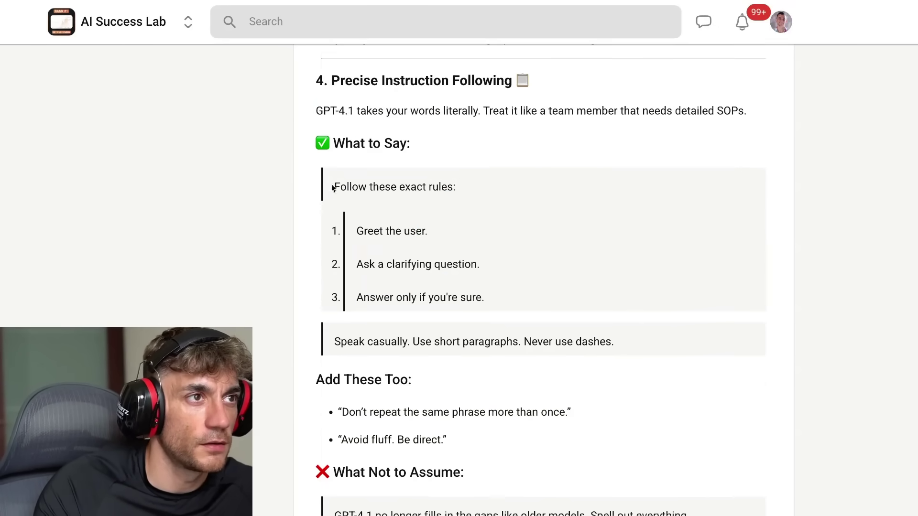
drag(334, 186, 523, 297)
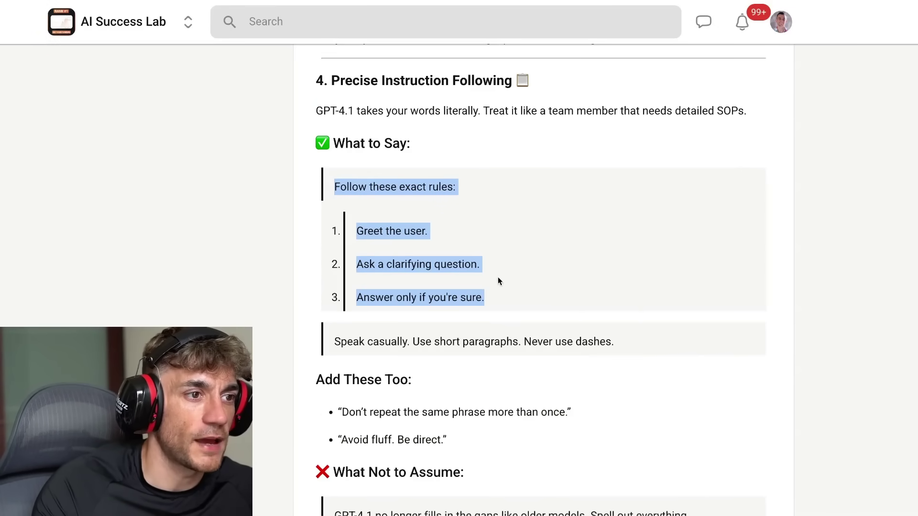
Step: Examine the Add These Too phrases and the What Not to Assume advice, highlighting each line
scroll(497, 281, down, 1)
triple_click(390, 355)
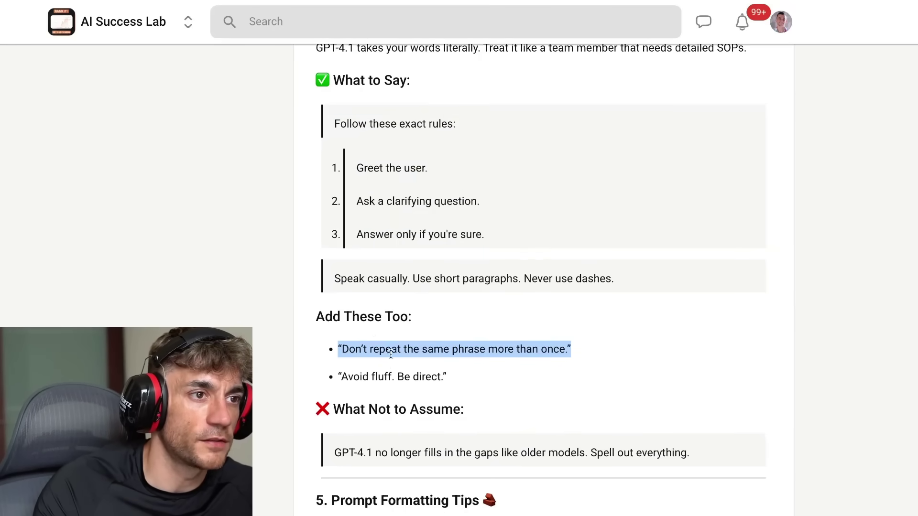
triple_click(403, 375)
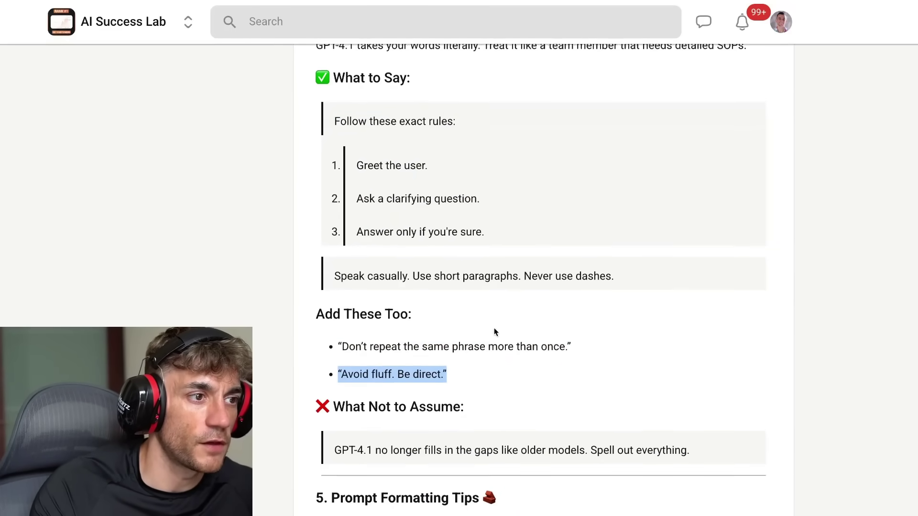
scroll(495, 332, down, 2)
triple_click(364, 331)
scroll(474, 308, down, 3)
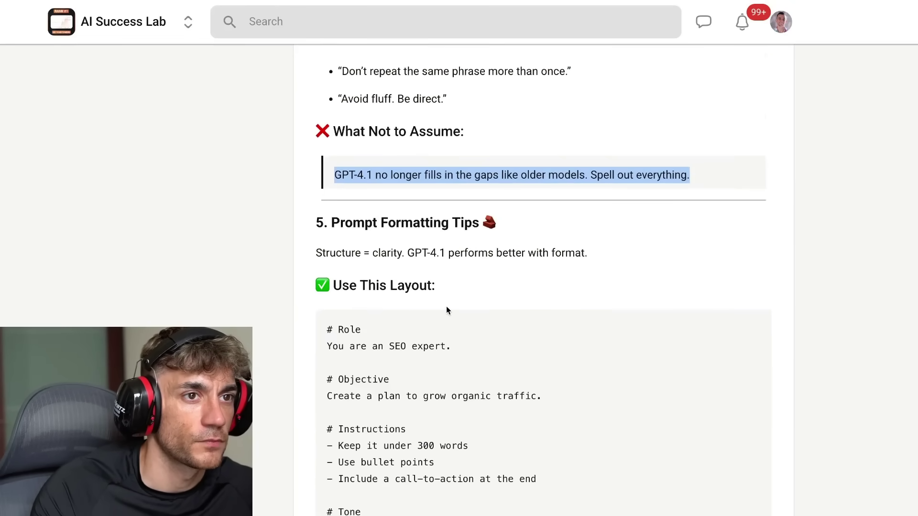
drag(317, 130, 735, 185)
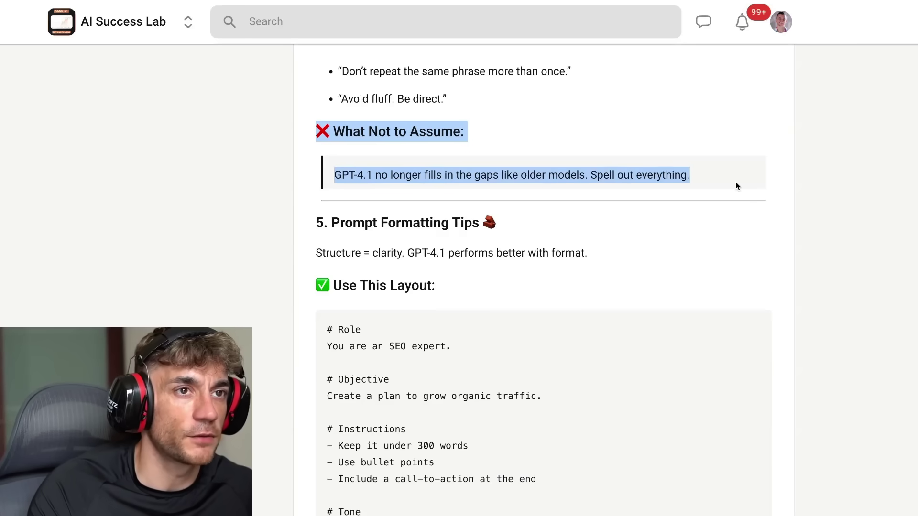
click(383, 174)
triple_click(406, 176)
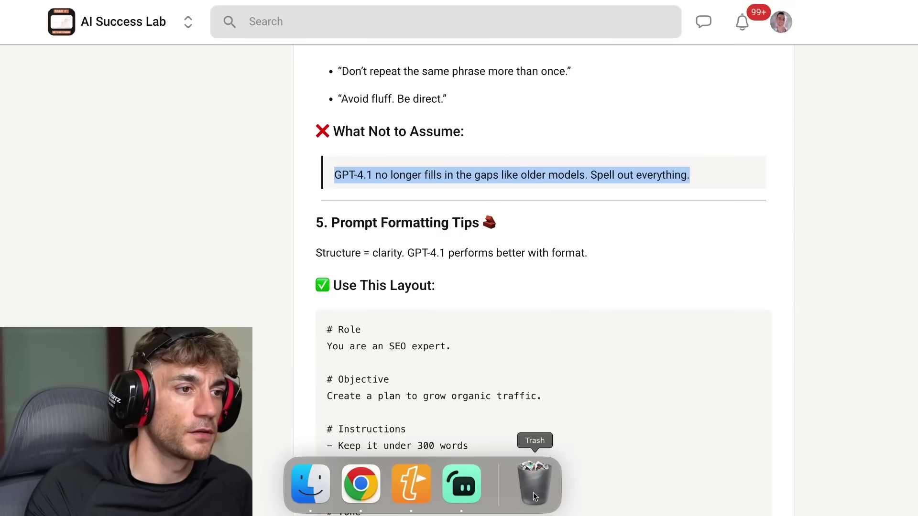
click(462, 492)
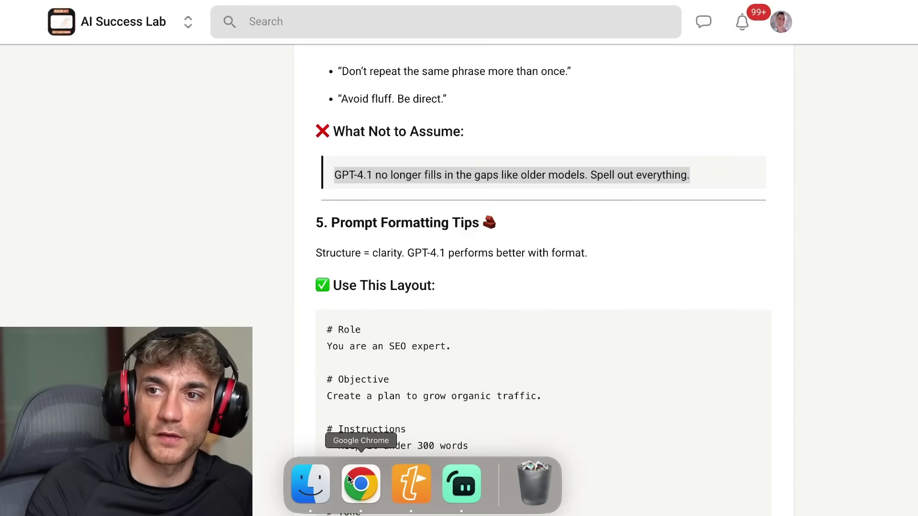
Step: Study the Prompt Formatting Tips section, highlighting the Role, Objective, Instructions and Tone parts of the recommended layout
scroll(354, 156, down, 3)
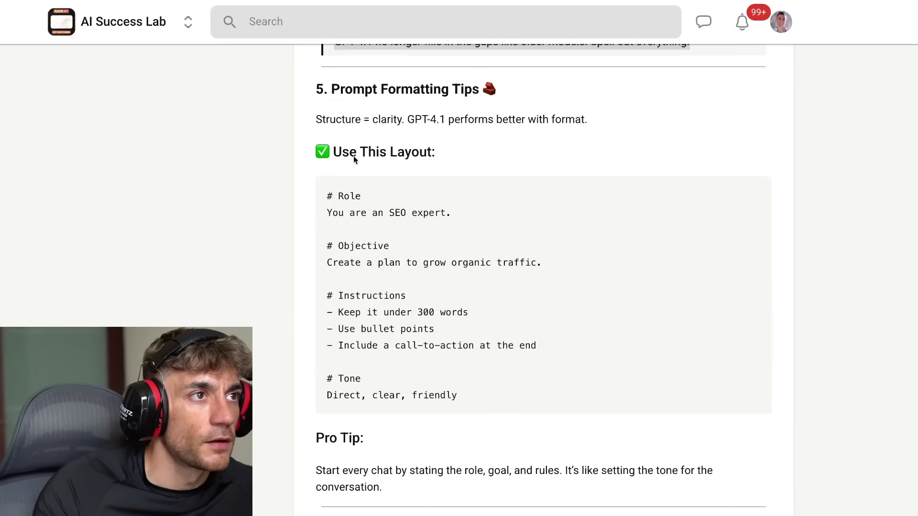
drag(316, 90, 515, 90)
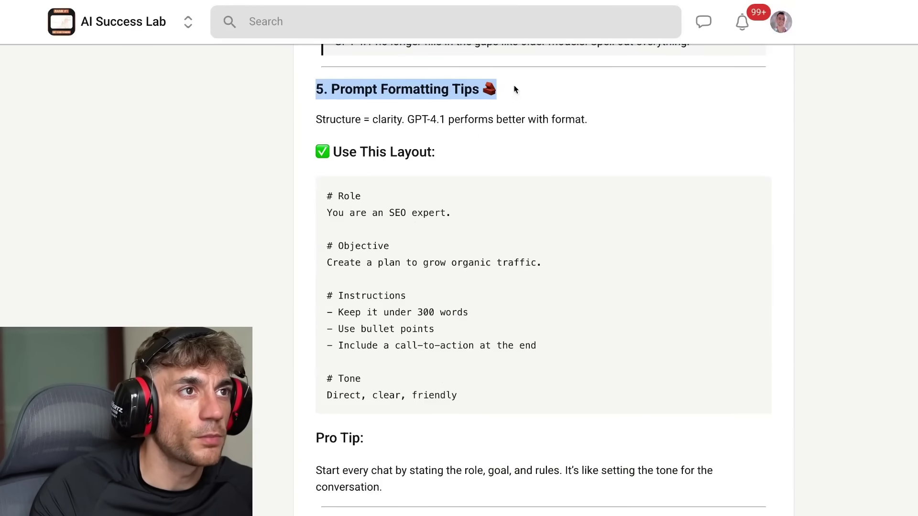
click(561, 111)
drag(312, 119, 581, 115)
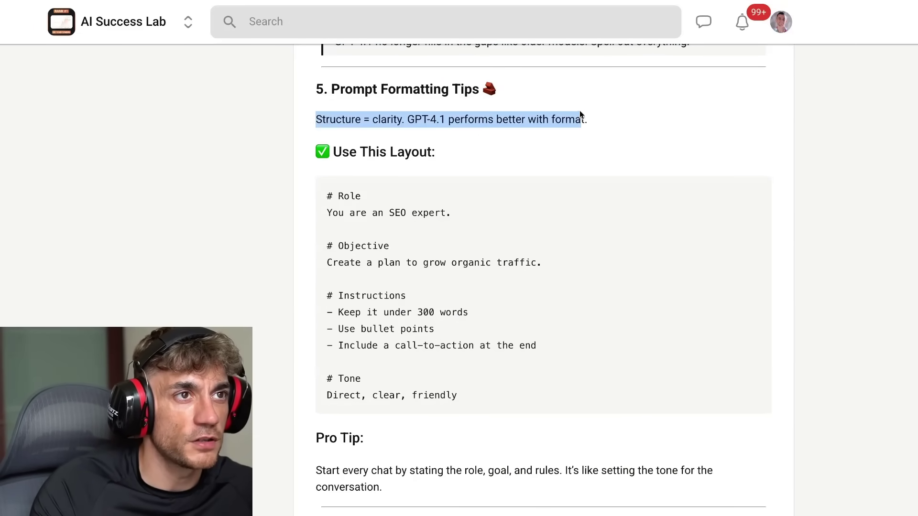
click(606, 123)
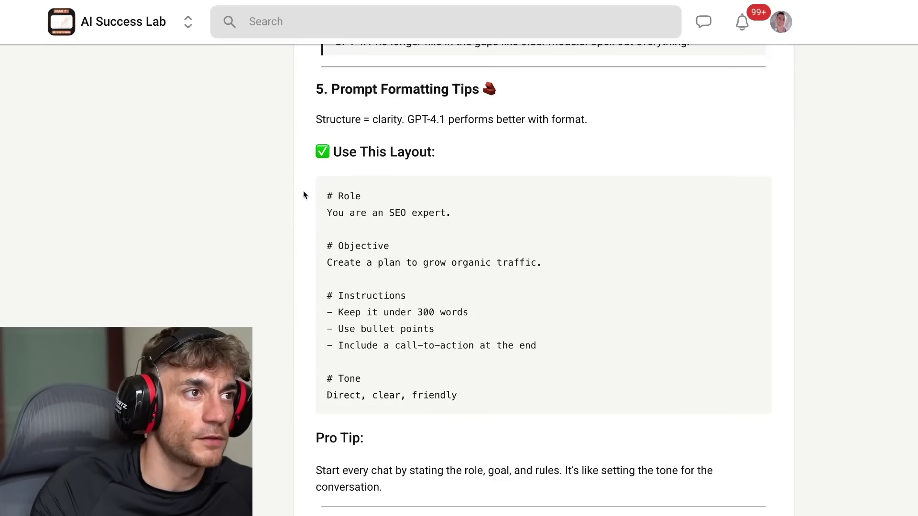
scroll(364, 206, down, 1)
drag(303, 194, 516, 230)
click(443, 252)
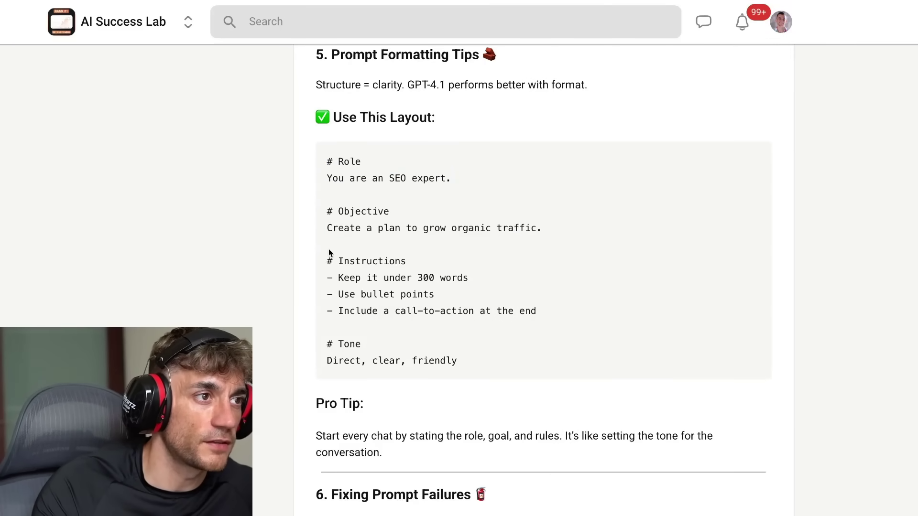
drag(328, 258, 563, 305)
click(392, 333)
drag(328, 338, 457, 363)
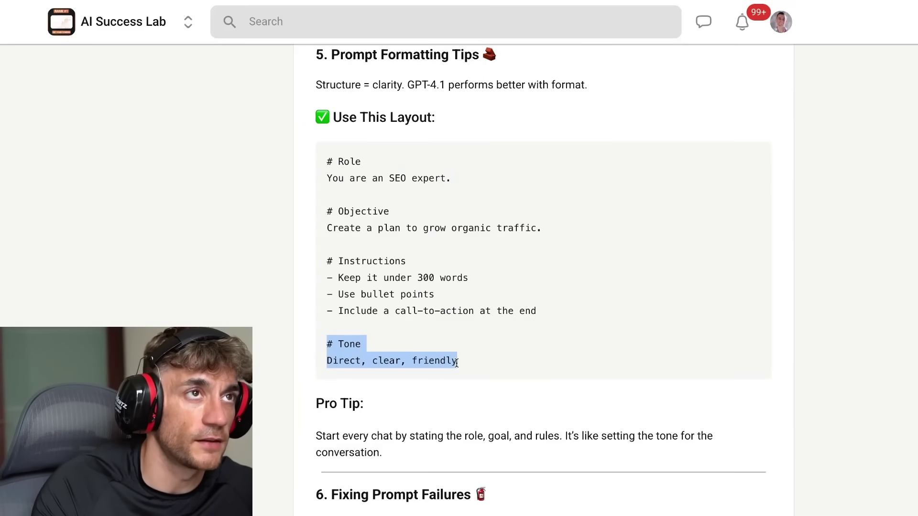
Step: Read the Fixing Prompt Failures section and highlight the three questions under If It's Not Working
scroll(475, 356, down, 6)
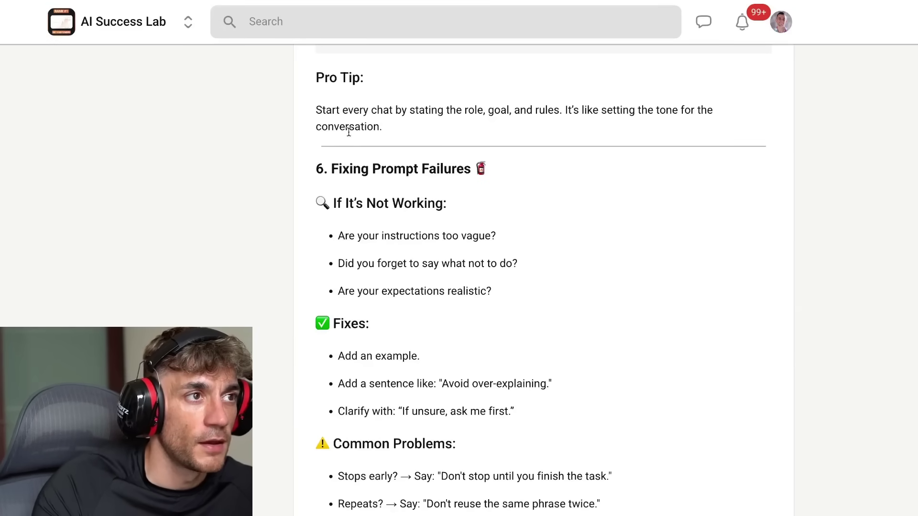
drag(315, 167, 452, 210)
scroll(502, 218, down, 3)
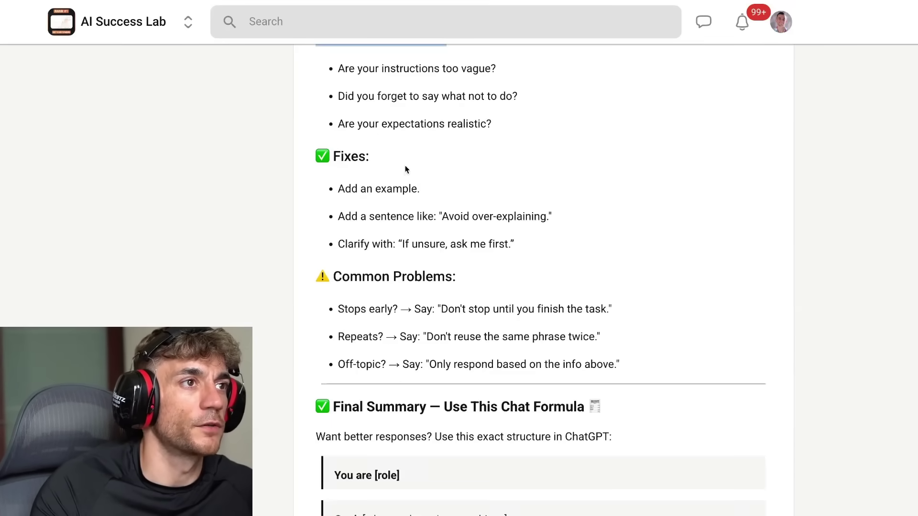
scroll(404, 171, up, 1)
click(322, 75)
drag(322, 76, 356, 109)
scroll(357, 161, up, 2)
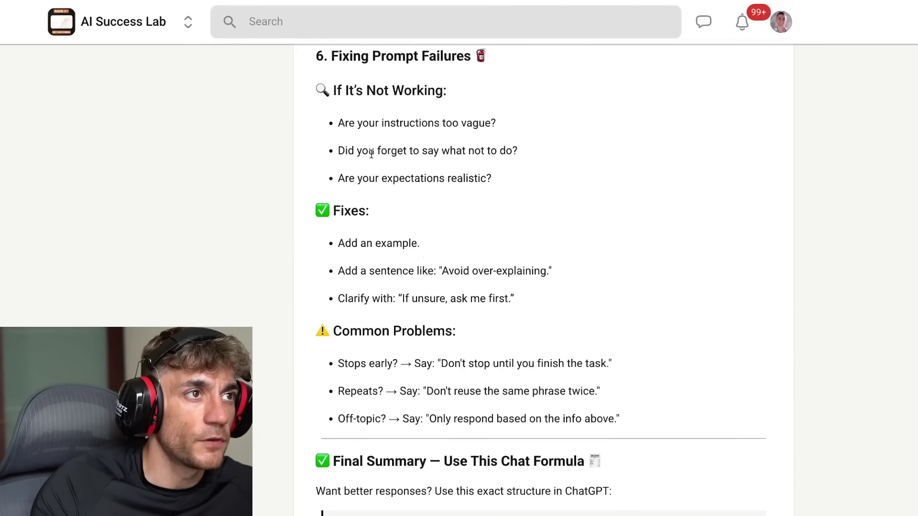
drag(338, 187, 542, 250)
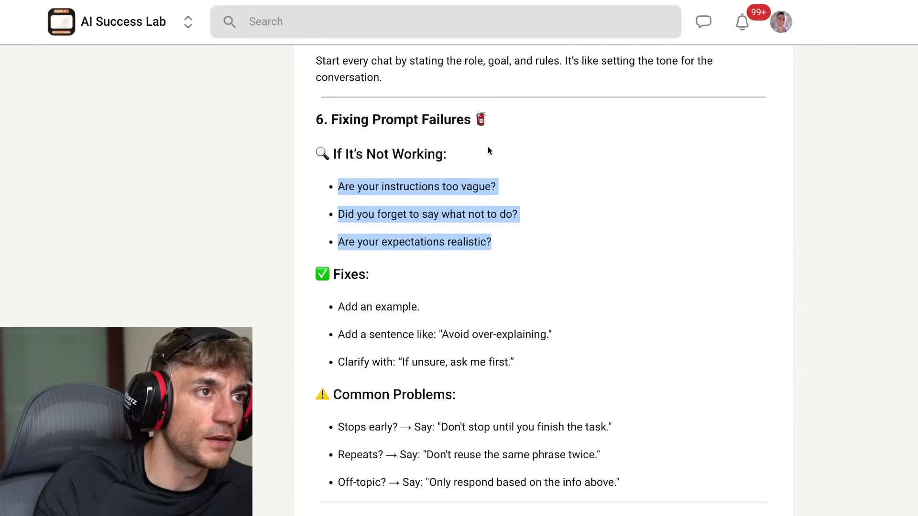
drag(342, 181, 540, 246)
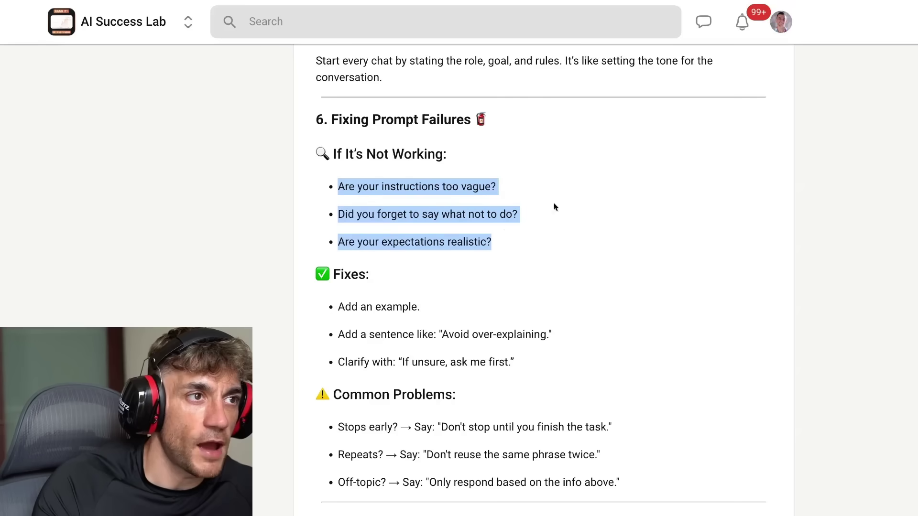
scroll(403, 255, down, 1)
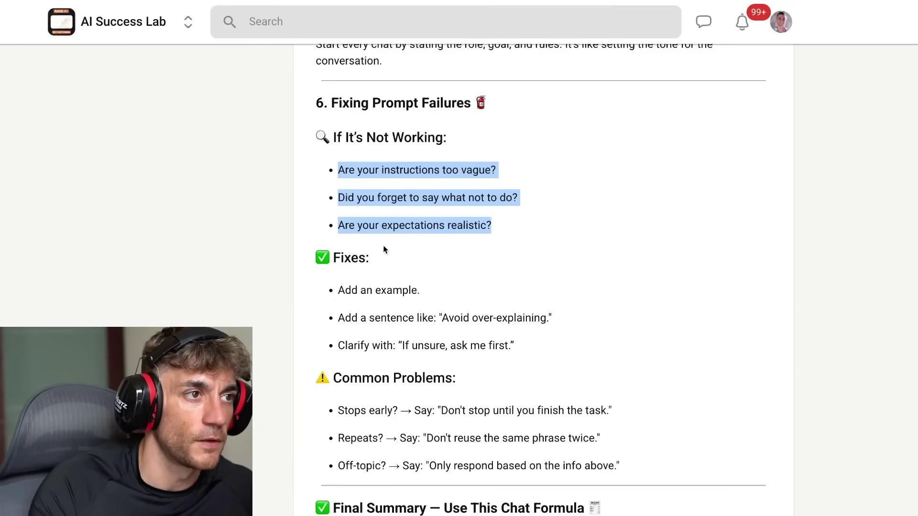
Step: Go through the Fixes list, highlighting its three suggestions, and continue past Common Problems to the Final Summary chat formula
drag(316, 48, 407, 265)
scroll(406, 265, down, 5)
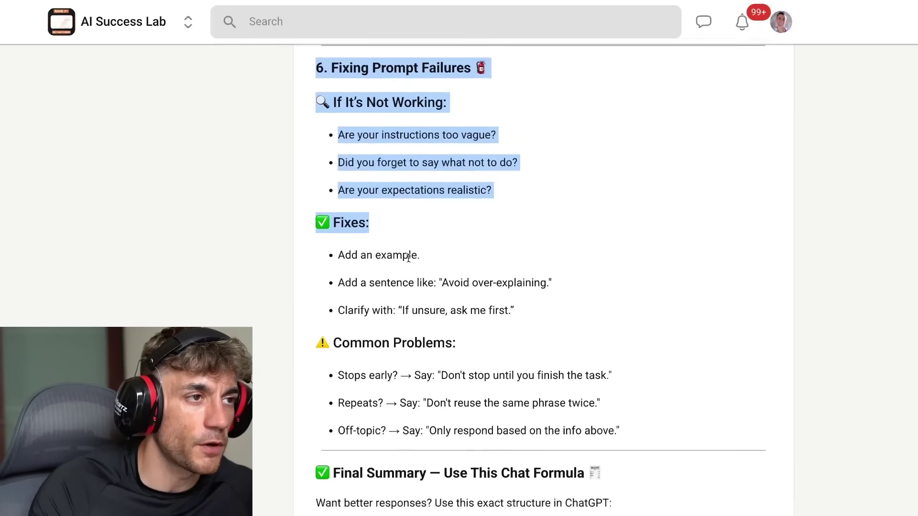
click(369, 209)
scroll(337, 175, up, 1)
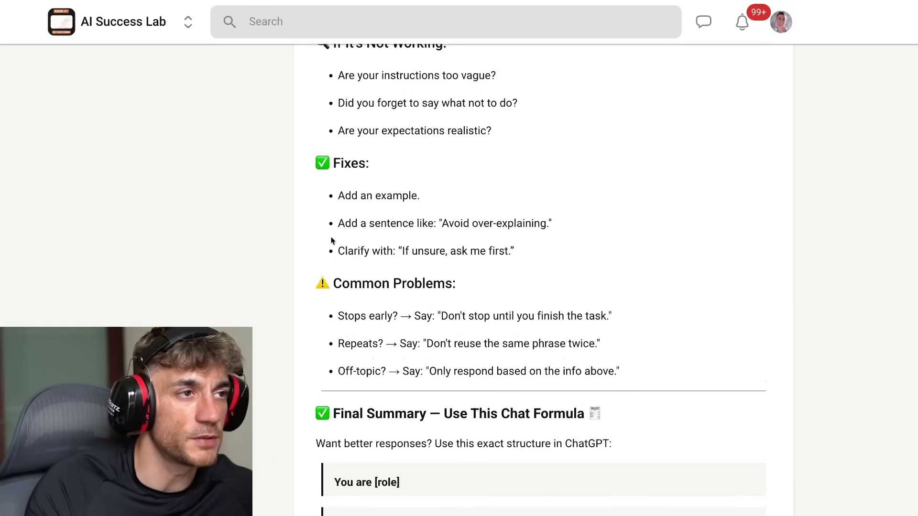
drag(337, 196, 577, 254)
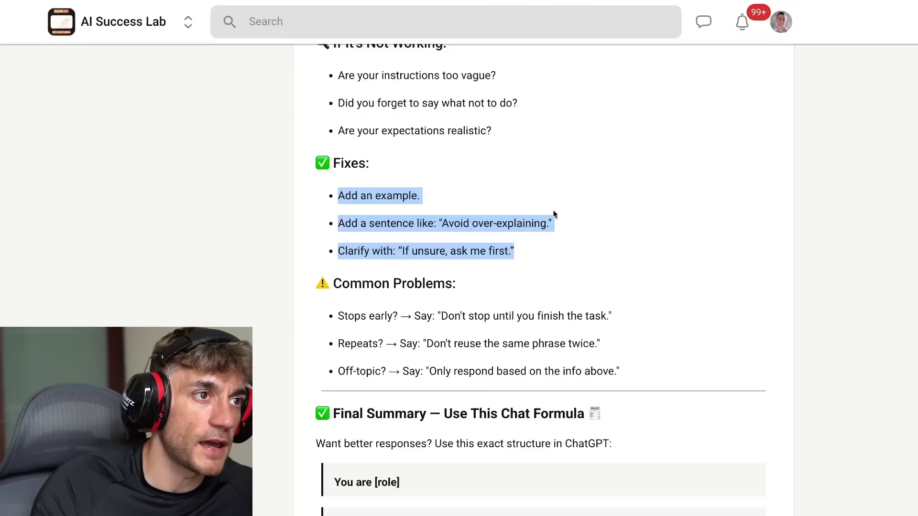
click(496, 248)
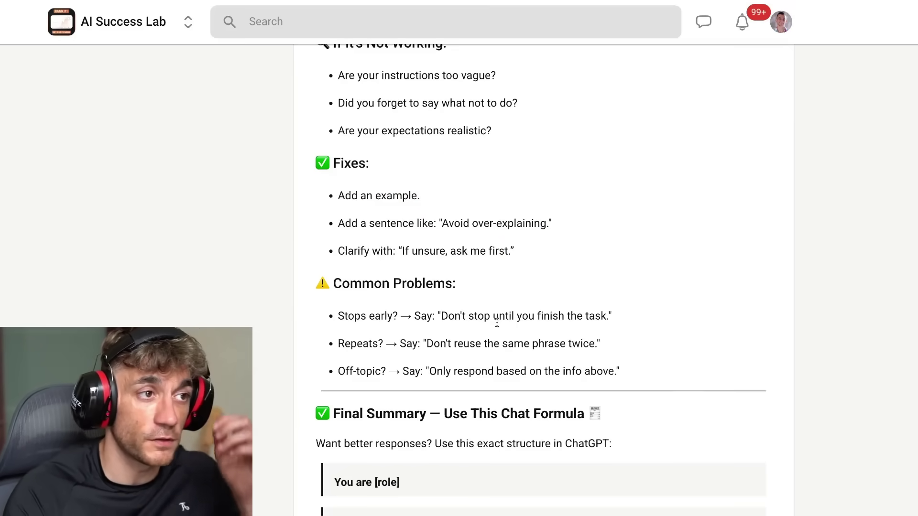
scroll(539, 236, down, 3)
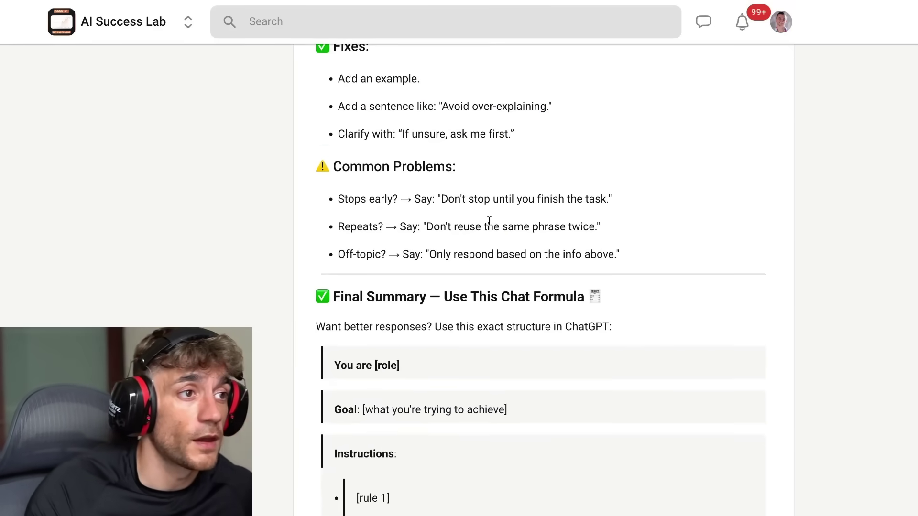
scroll(382, 230, down, 2)
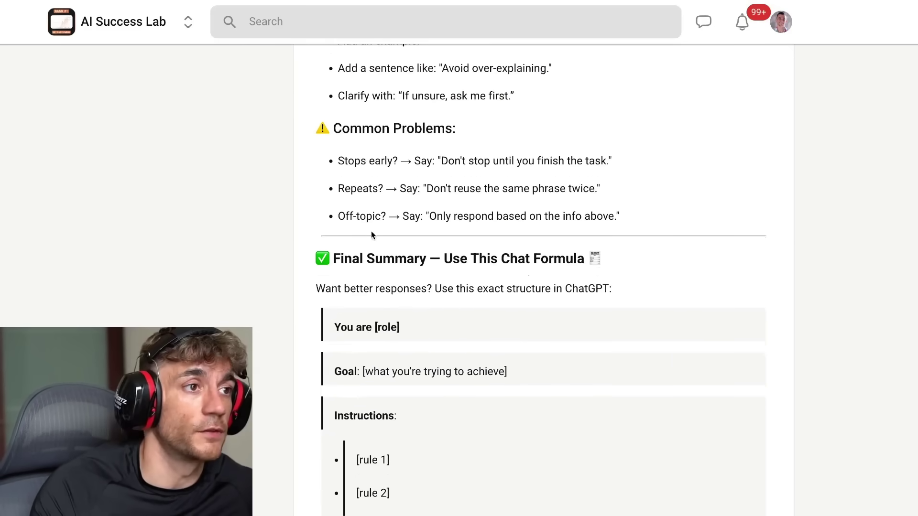
Step: Highlight the Final Summary chat formula heading and read through the structure beneath it
drag(329, 185, 598, 181)
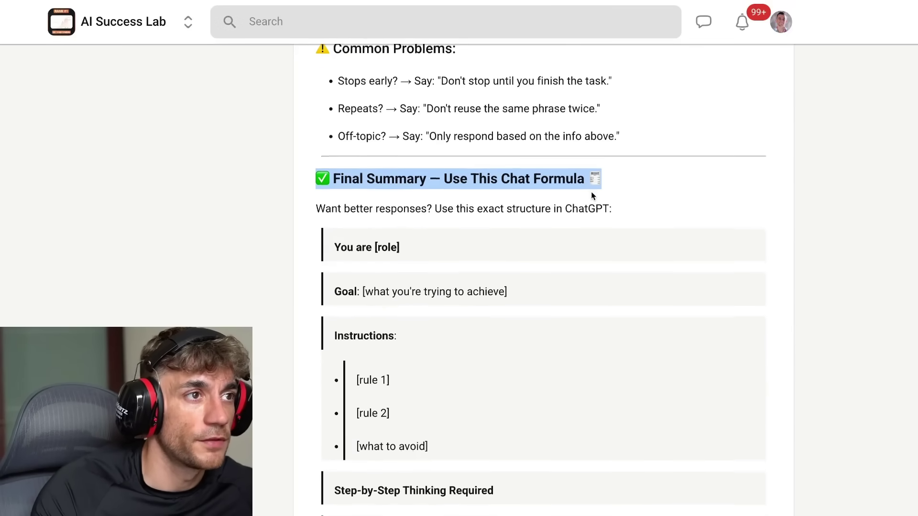
scroll(633, 191, down, 1)
scroll(438, 216, down, 1)
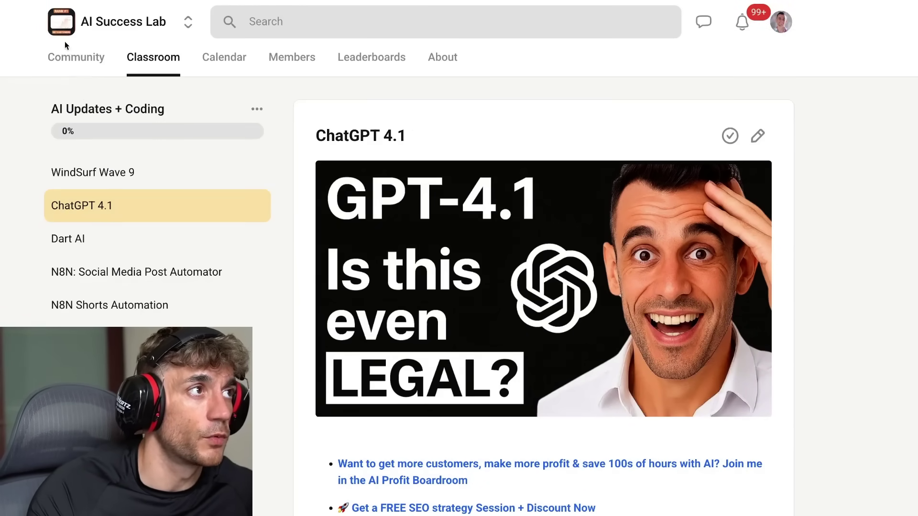
Step: Look over the AI Success Lab community feed, then return to the ChatGPT 4.1 lesson in the AI Updates + Coding classroom
click(70, 67)
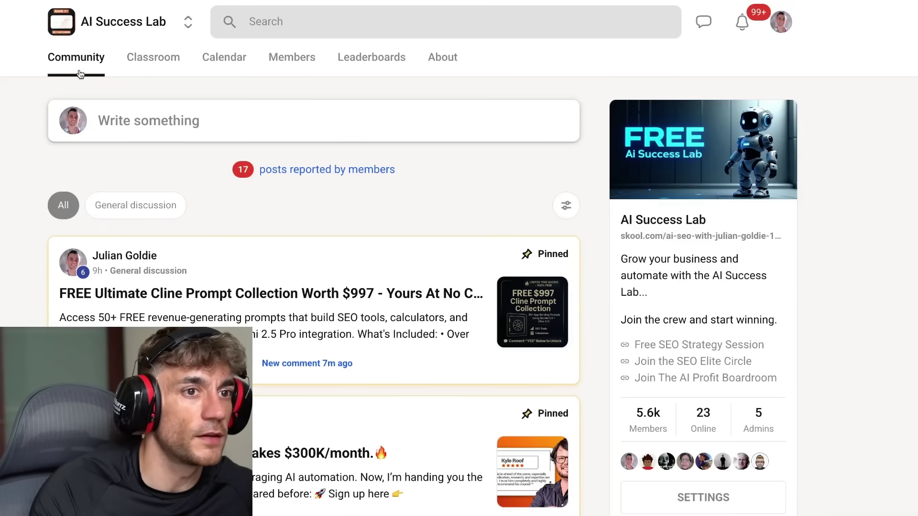
scroll(496, 182, down, 4)
scroll(273, 232, up, 4)
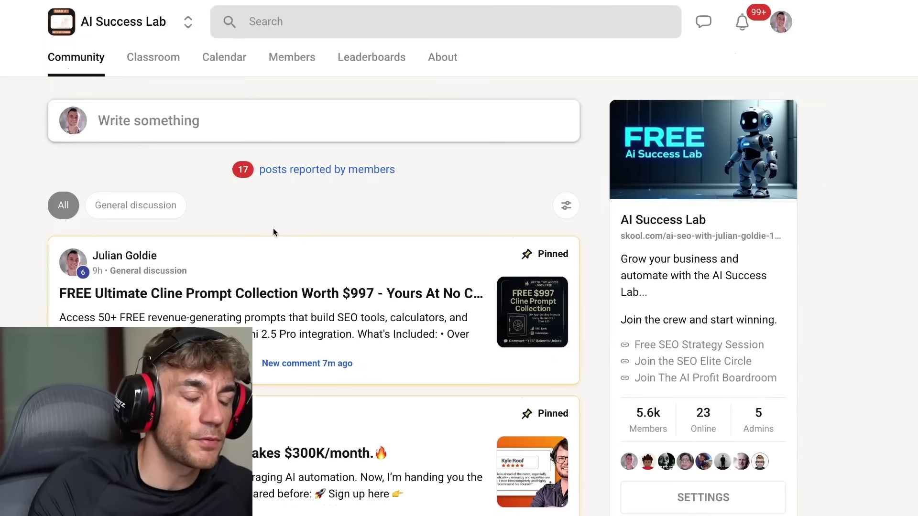
click(142, 68)
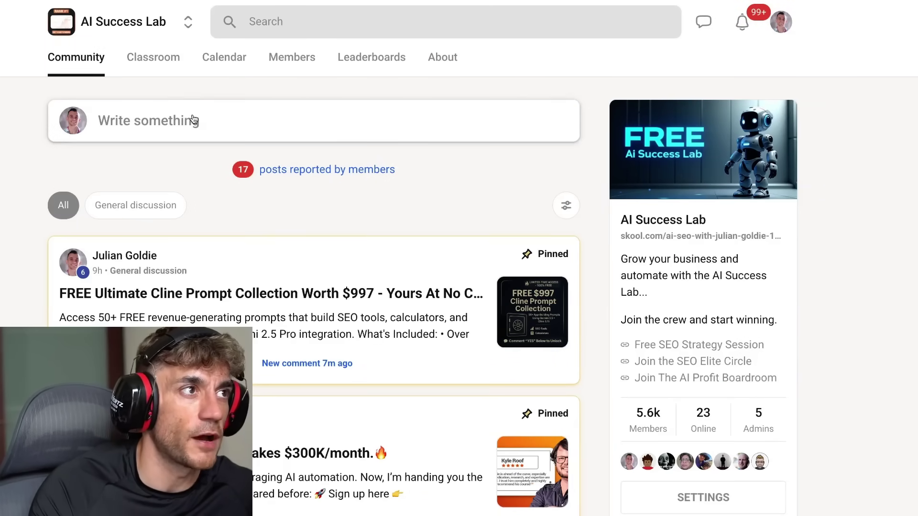
click(284, 272)
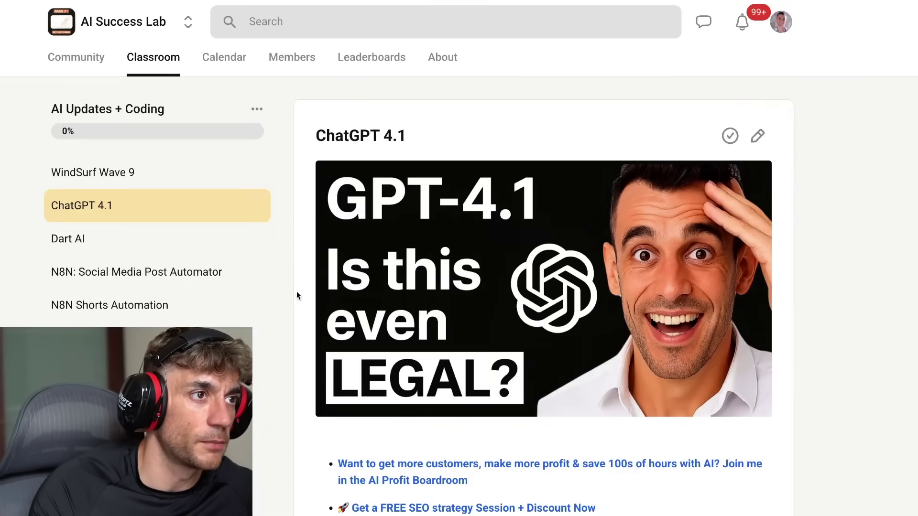
Step: Skim the ChatGPT 4.1 lesson down to the 100 Prompt Examples section, highlight its heading, and review the Strategic Thinking & Planning prompts
scroll(538, 286, down, 20)
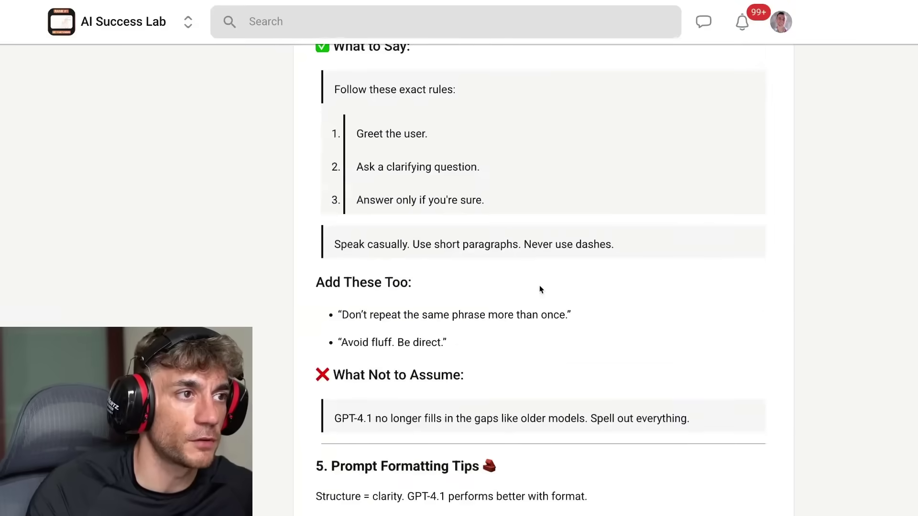
scroll(614, 315, down, 8)
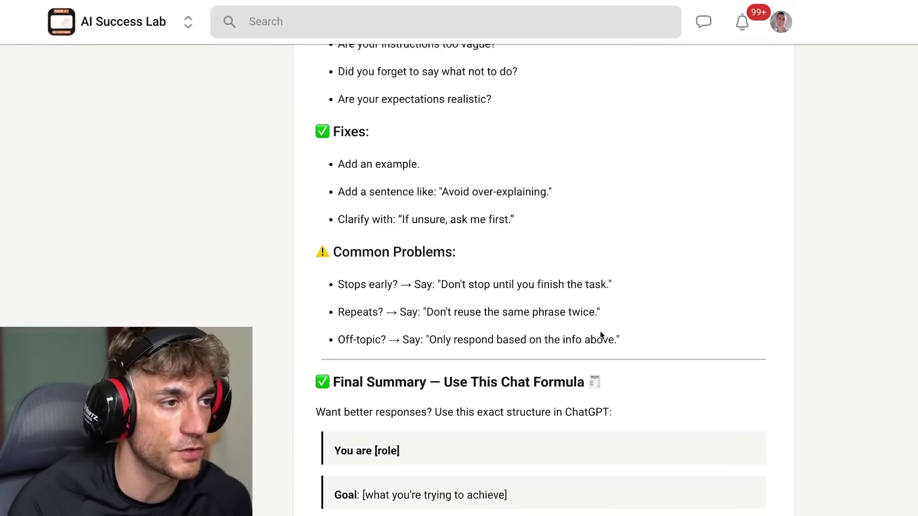
scroll(596, 340, down, 12)
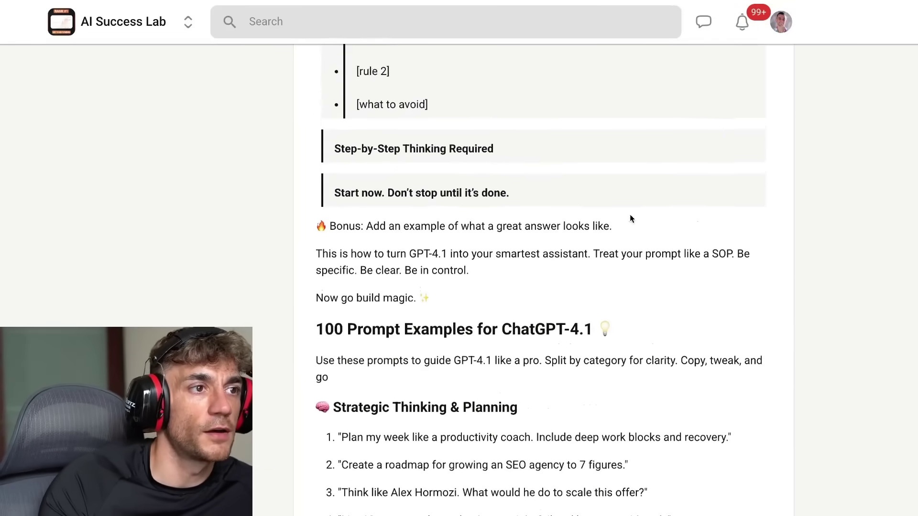
drag(280, 139, 655, 113)
scroll(634, 126, up, 20)
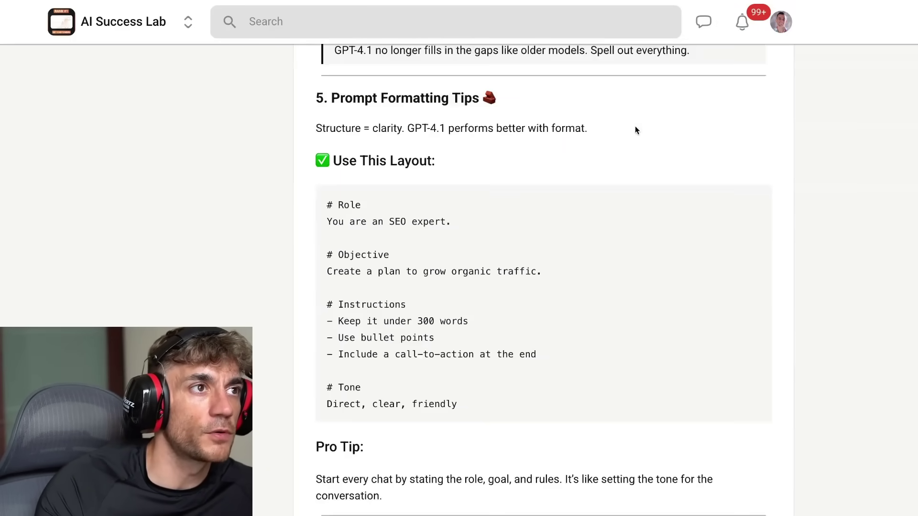
scroll(535, 258, down, 10)
scroll(534, 257, down, 20)
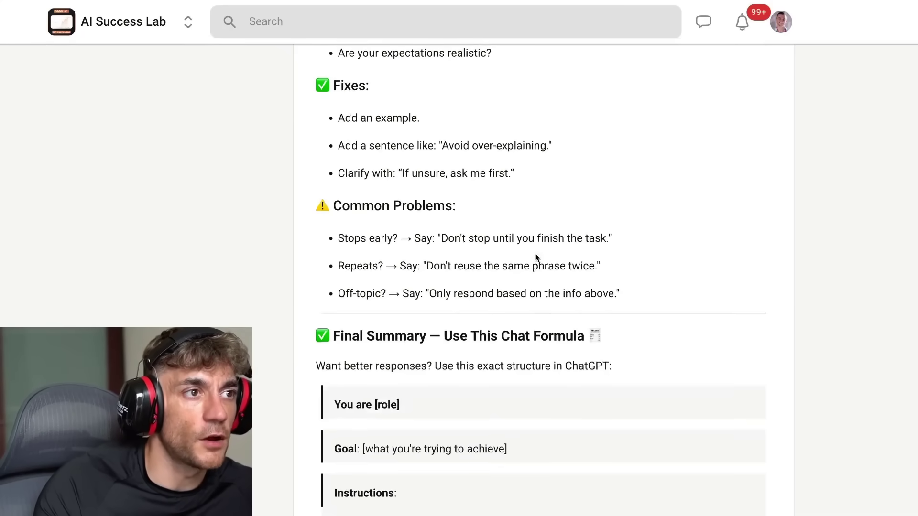
scroll(487, 244, down, 10)
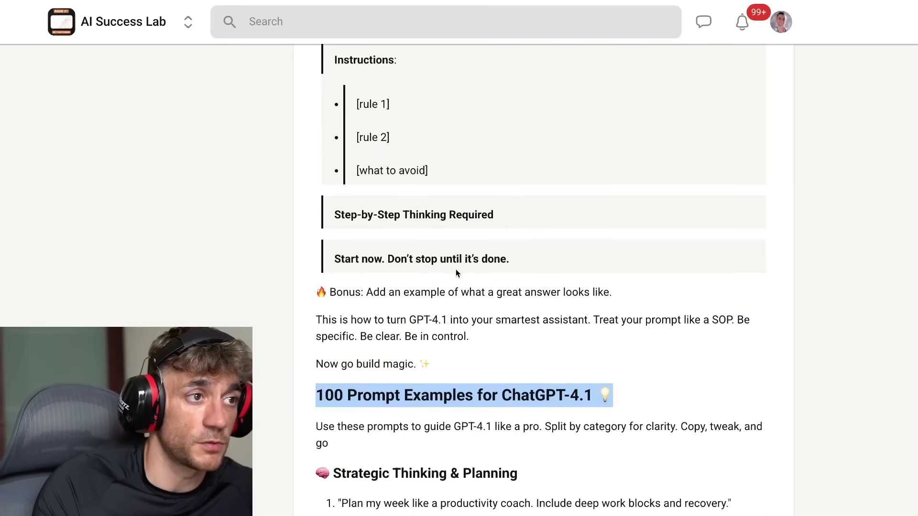
scroll(440, 268, down, 3)
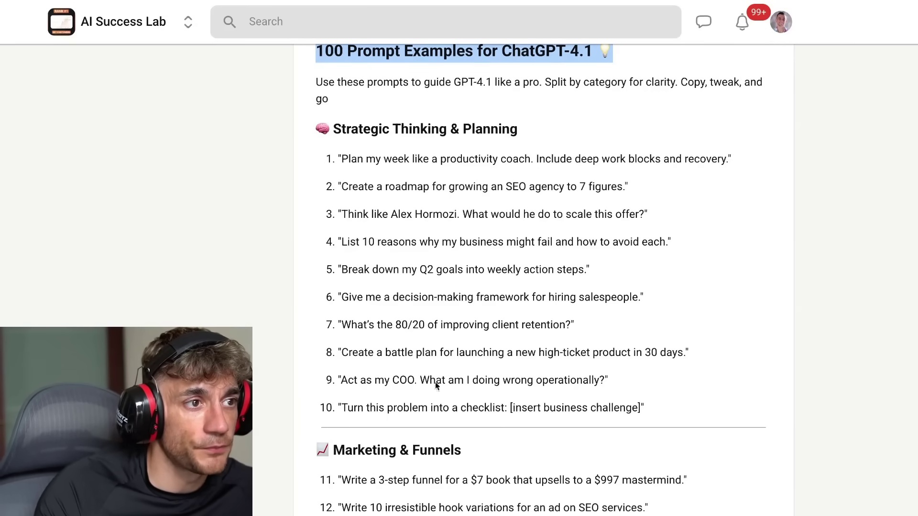
Step: Copy prompt 7, "What's the 80/20 of improving client retention?", from the Strategic Thinking & Planning list
scroll(436, 383, down, 1)
drag(342, 284, 566, 284)
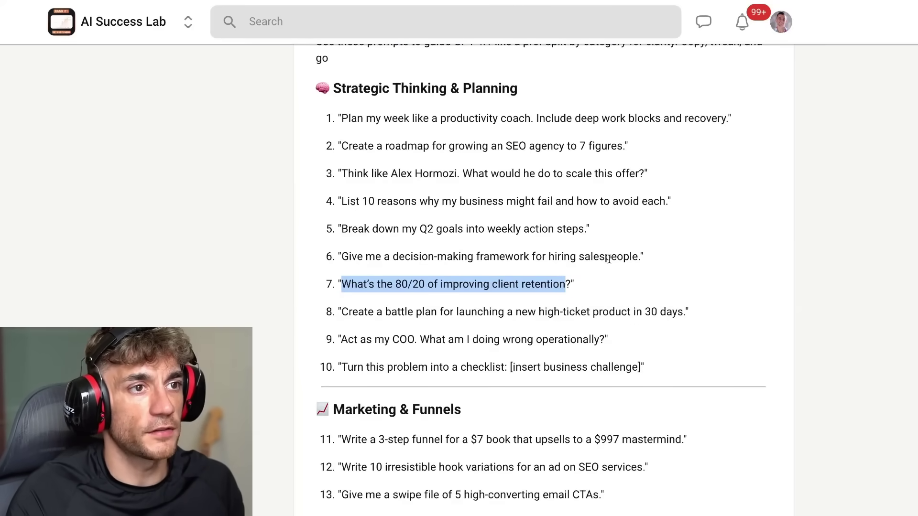
key(shift+Right)
key(ctrl+c)
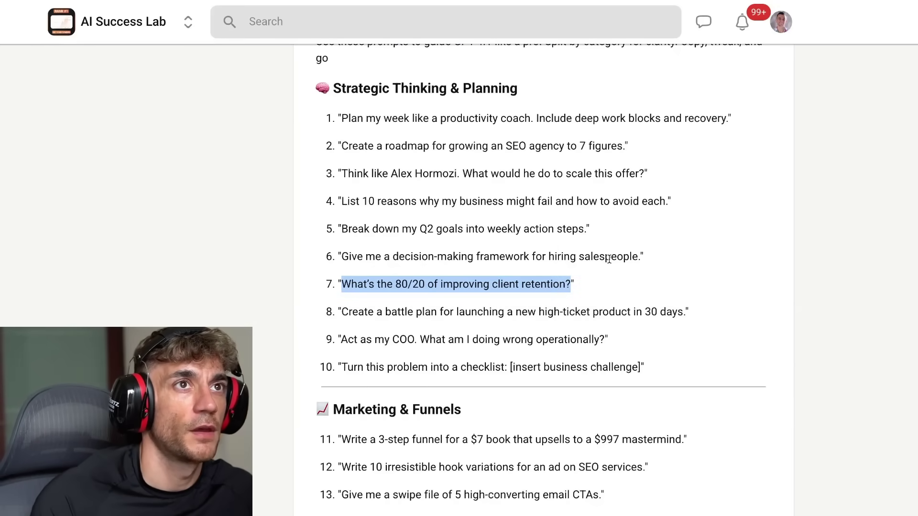
Step: Switch to ChatGPT, start a new chat, and check that GPT-4.1 is the selected model
key(alt+Tab)
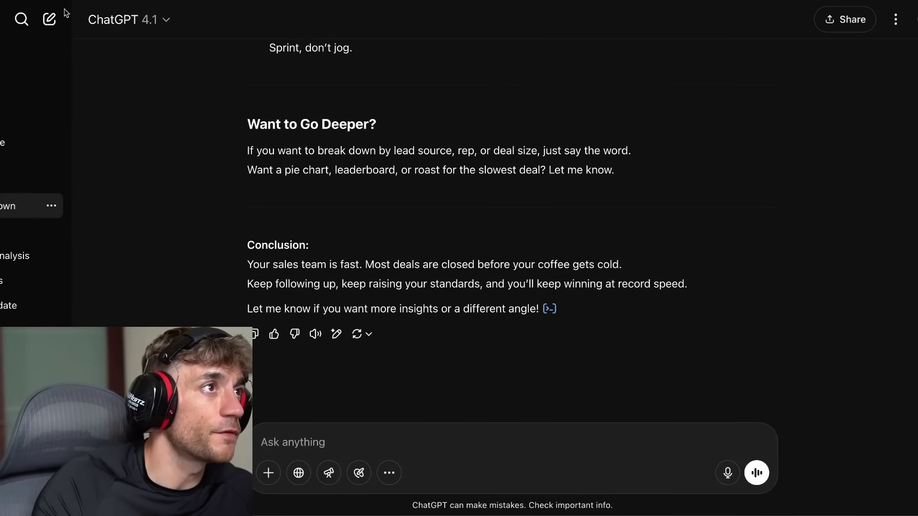
click(49, 19)
click(135, 20)
mouse_move(253, 225)
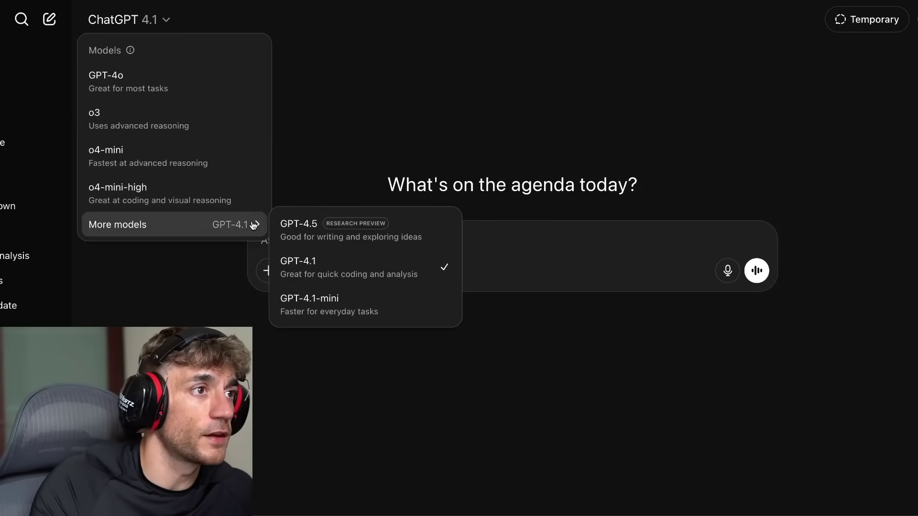
Step: Paste the copied client retention question, add "Knowing what you know about me:" above it, and send the prompt
click(529, 241)
key(ctrl+v)
key(Home)
key(shift+Return)
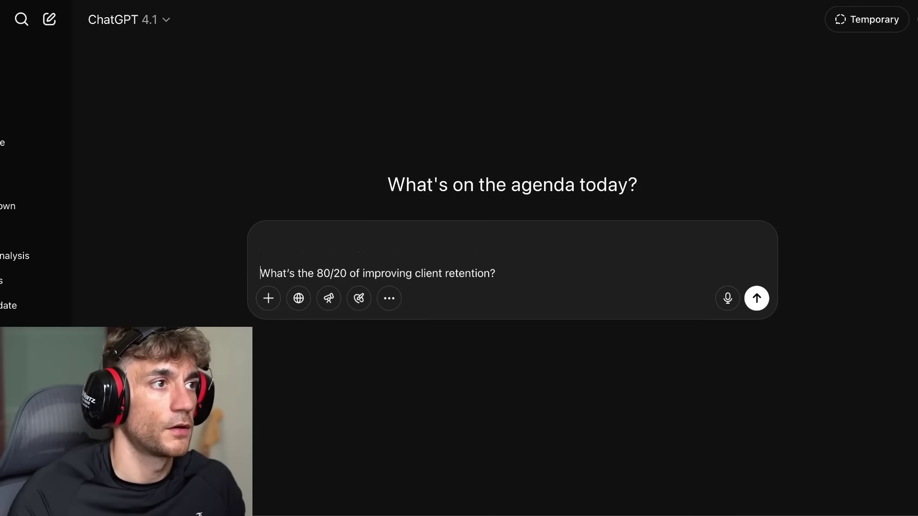
text(Knowing what you know abuot me:)
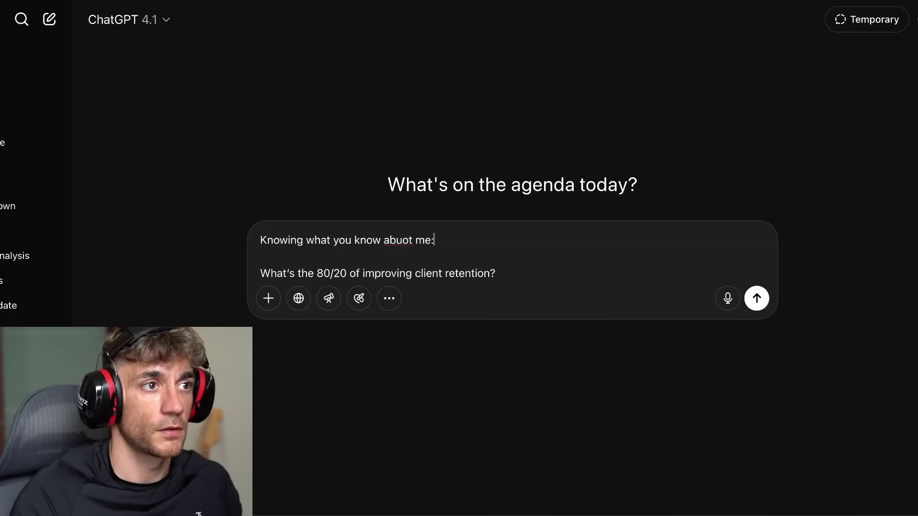
key(BackSpace)
key(BackSpace)
key(BackSpace)
key(BackSpace)
key(BackSpace)
key(BackSpace)
key(BackSpace)
key(BackSpace)
key(BackSpace)
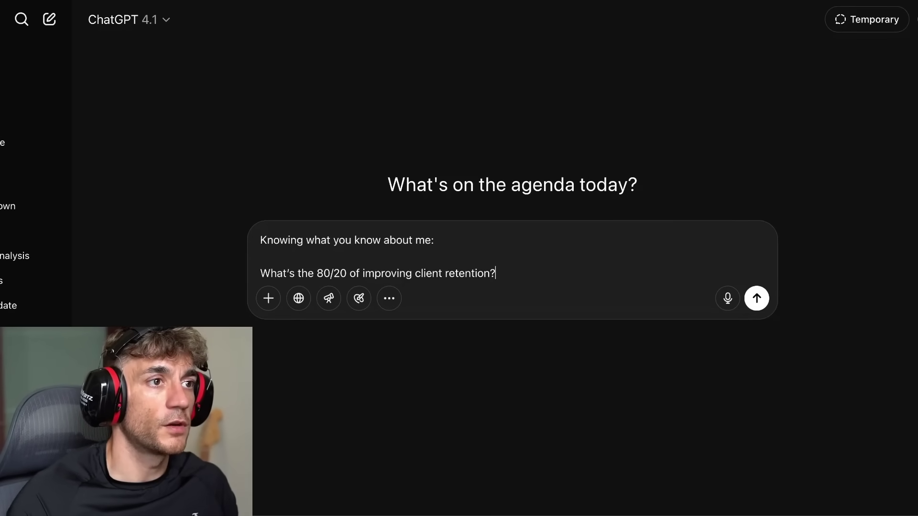
key(Return)
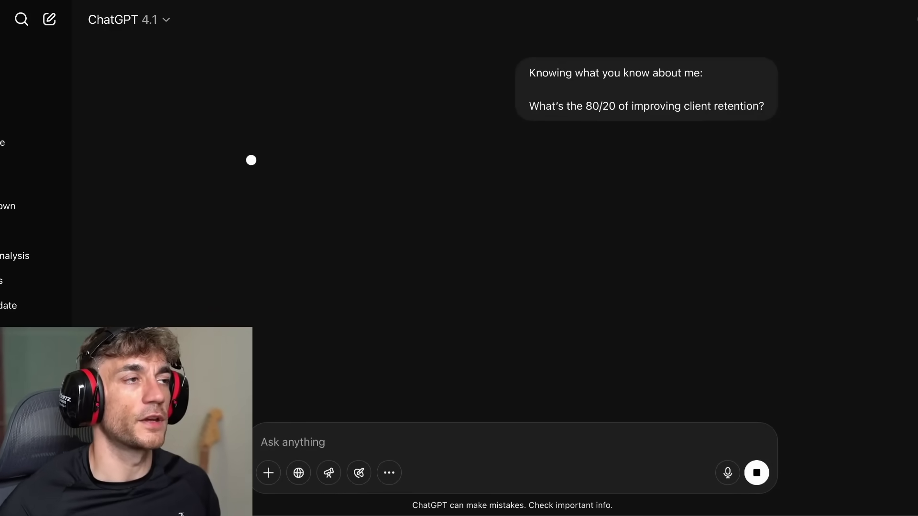
Step: Read through the client retention answer, highlighting the Relationship > Transaction section
scroll(561, 157, down, 10)
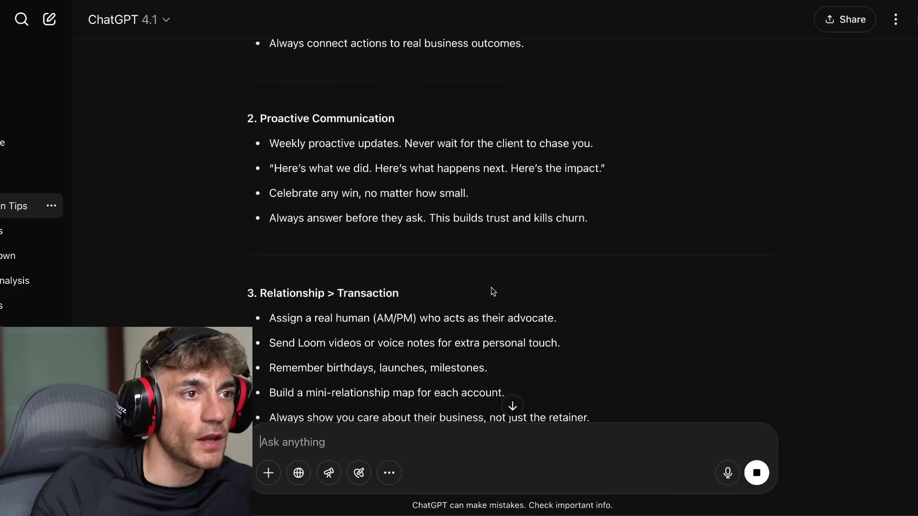
drag(261, 88, 660, 220)
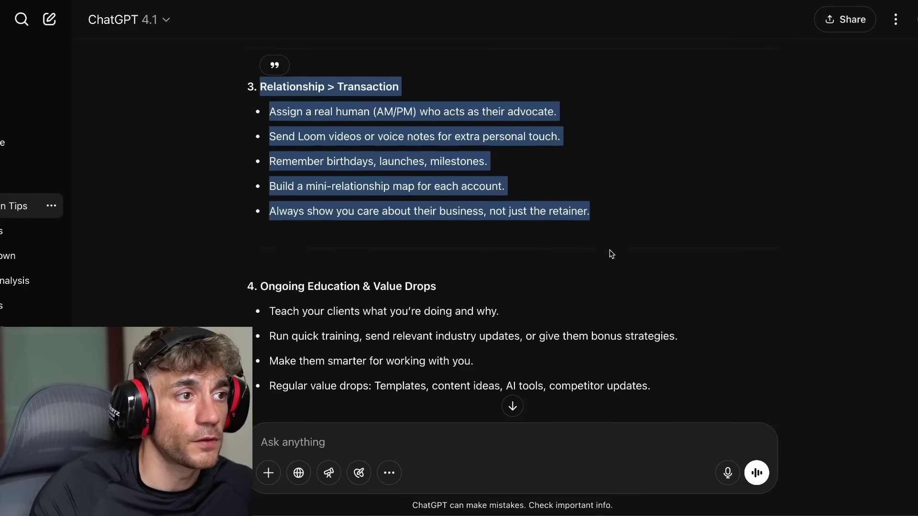
scroll(608, 251, down, 15)
scroll(568, 223, up, 12)
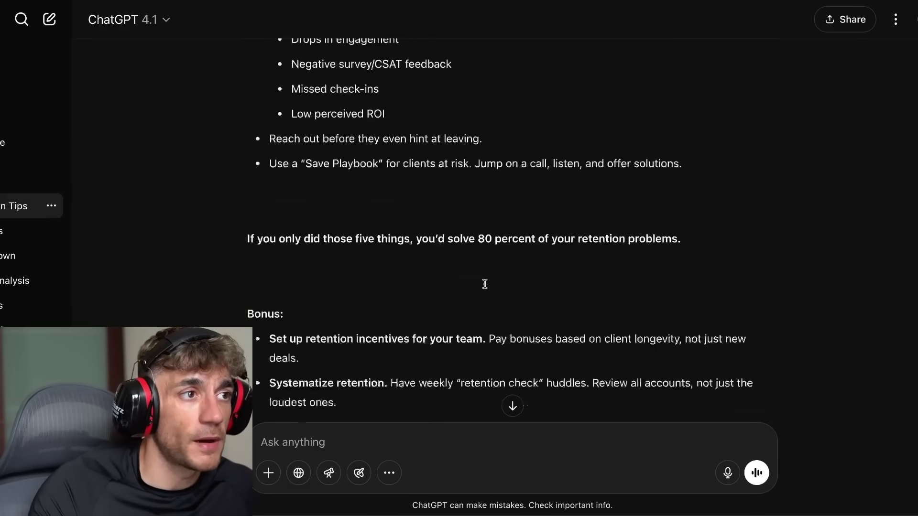
scroll(473, 282, up, 10)
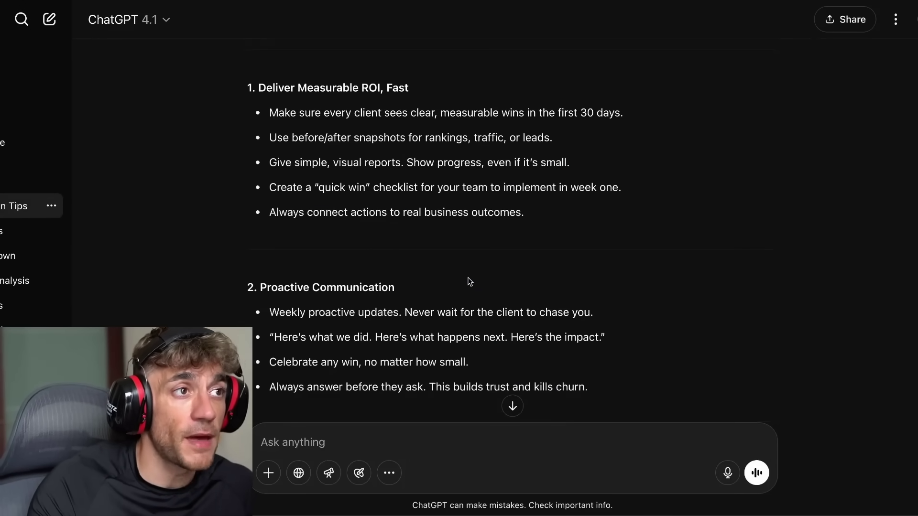
Step: Review the answer from its beginning, highlight the Deliver Measurable ROI, Fast section, and continue through the following points
scroll(466, 274, up, 3)
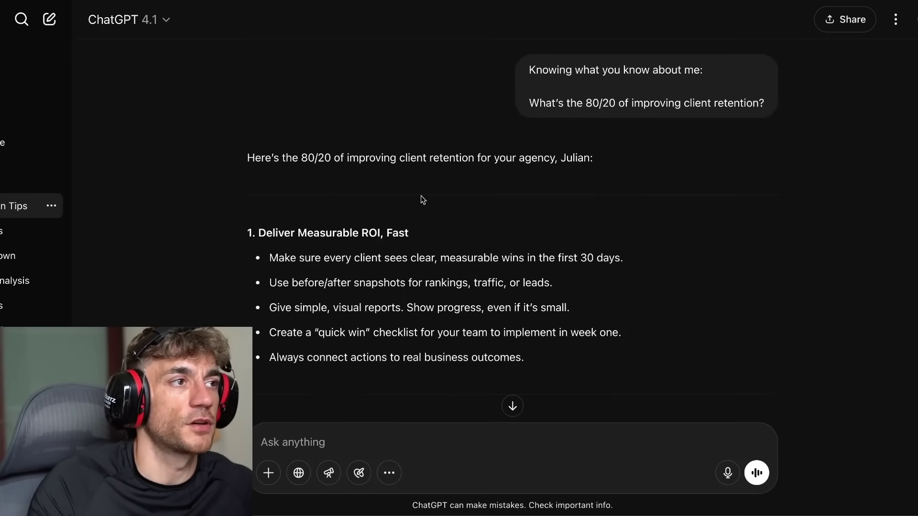
scroll(337, 148, down, 3)
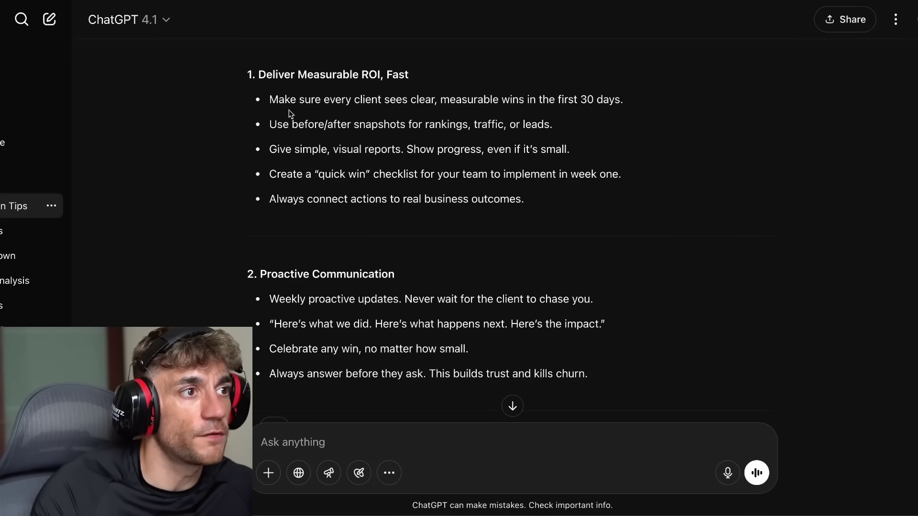
drag(211, 72, 574, 231)
scroll(555, 233, down, 1)
scroll(557, 237, down, 10)
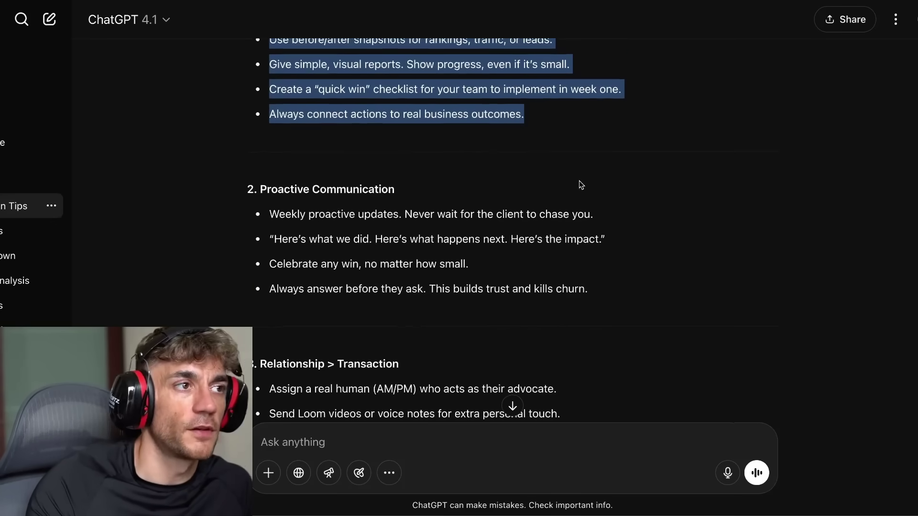
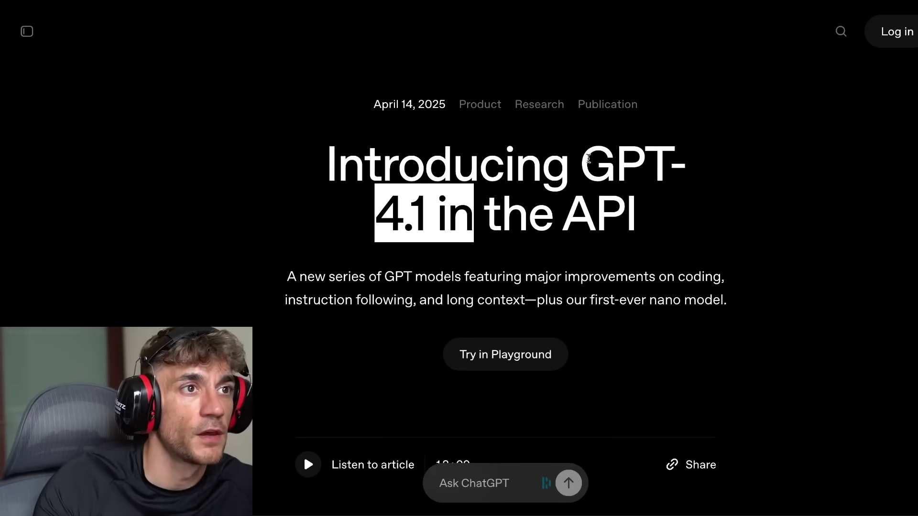
Step: Highlight the title of OpenAI's Introducing GPT-4.1 in the API article and skim its overview and latency chart
drag(393, 126, 682, 217)
click(338, 180)
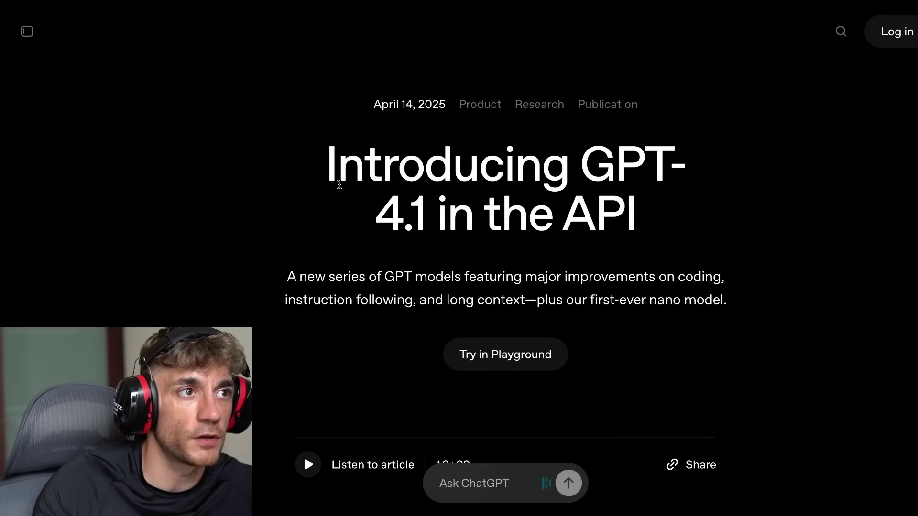
drag(300, 181, 638, 211)
scroll(531, 205, down, 15)
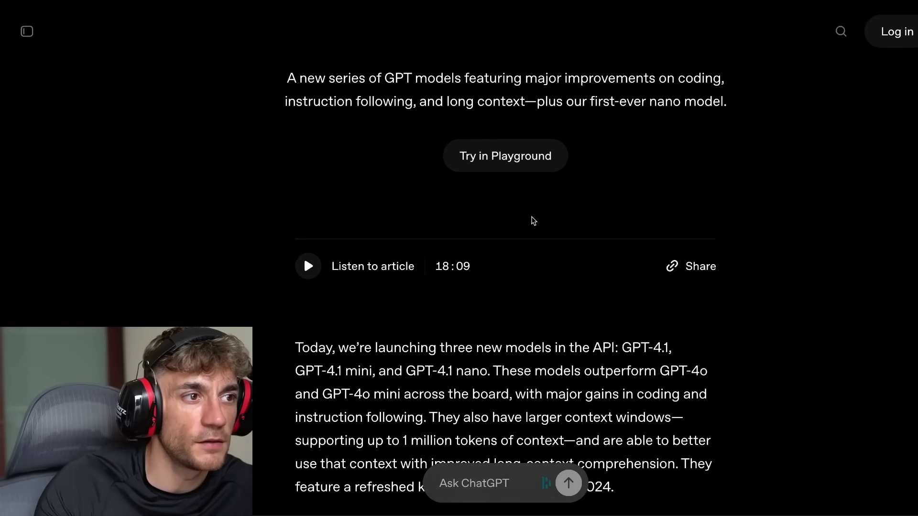
scroll(531, 205, down, 15)
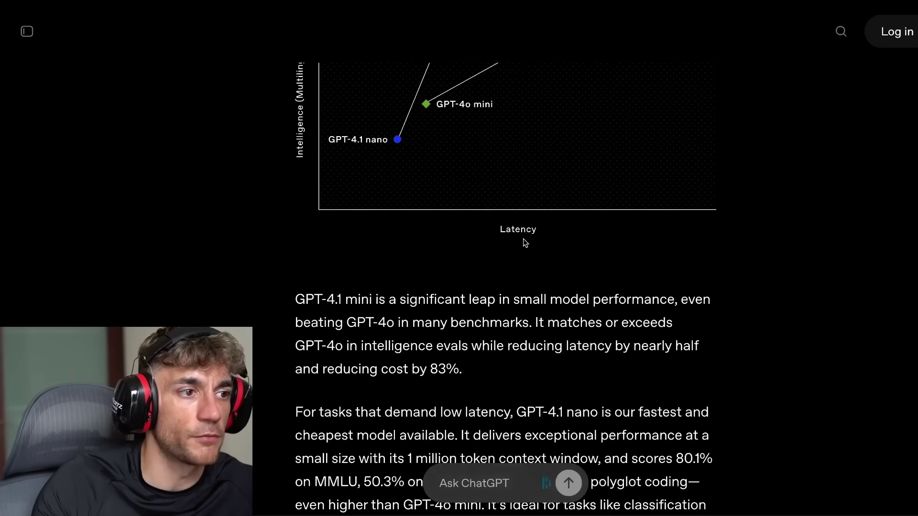
scroll(523, 235, up, 20)
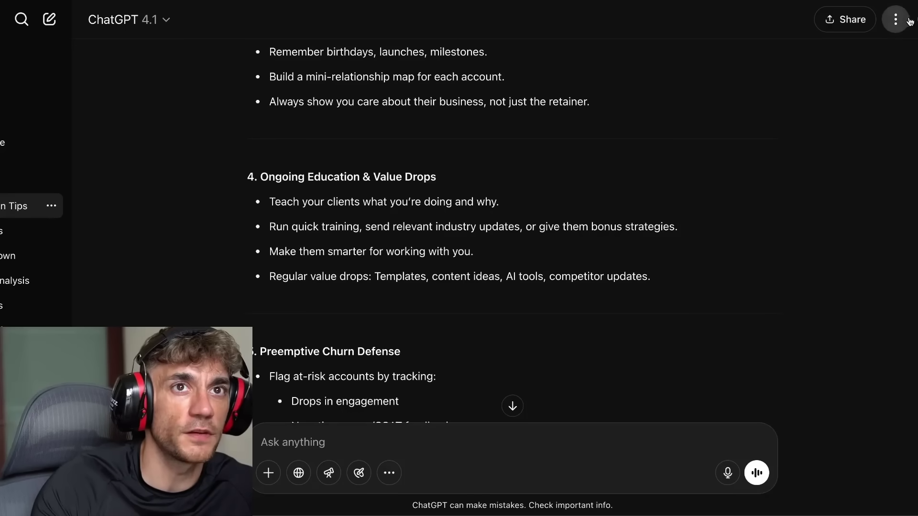
Step: Open the Customize ChatGPT settings to view the custom traits, and leave them without making changes
click(895, 19)
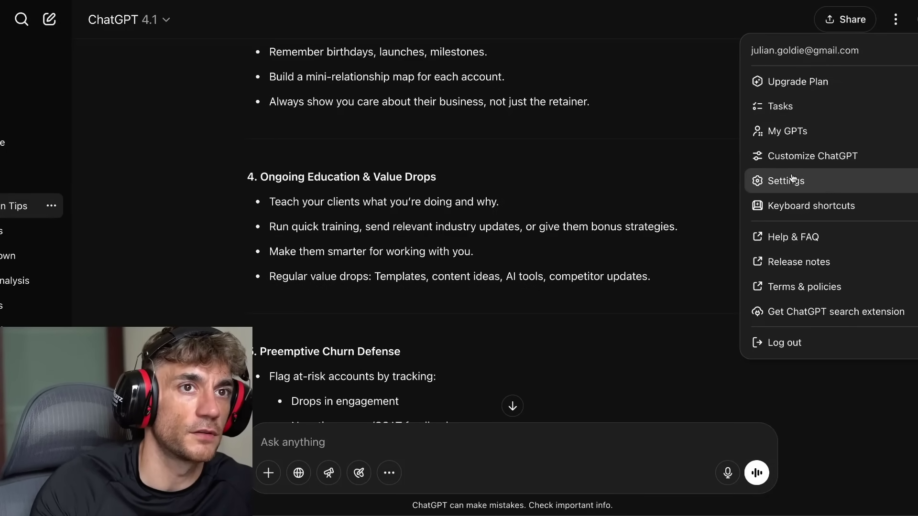
click(797, 155)
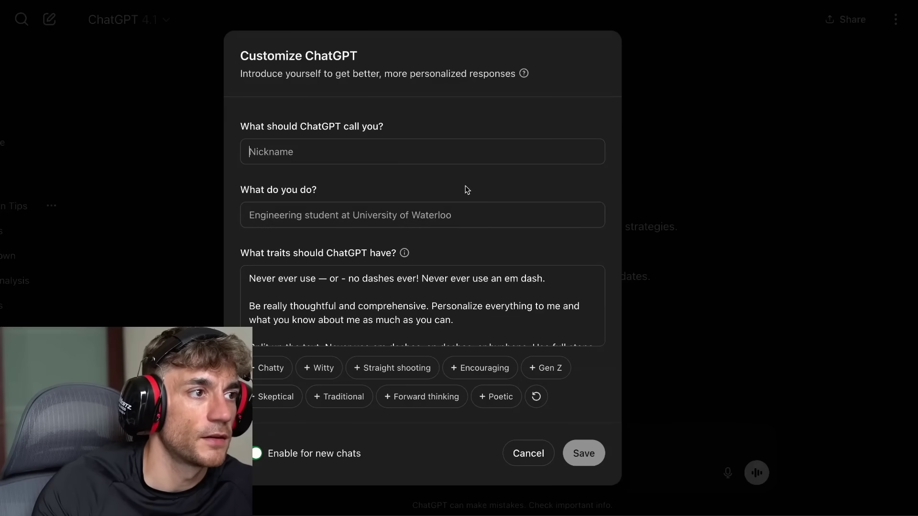
click(686, 150)
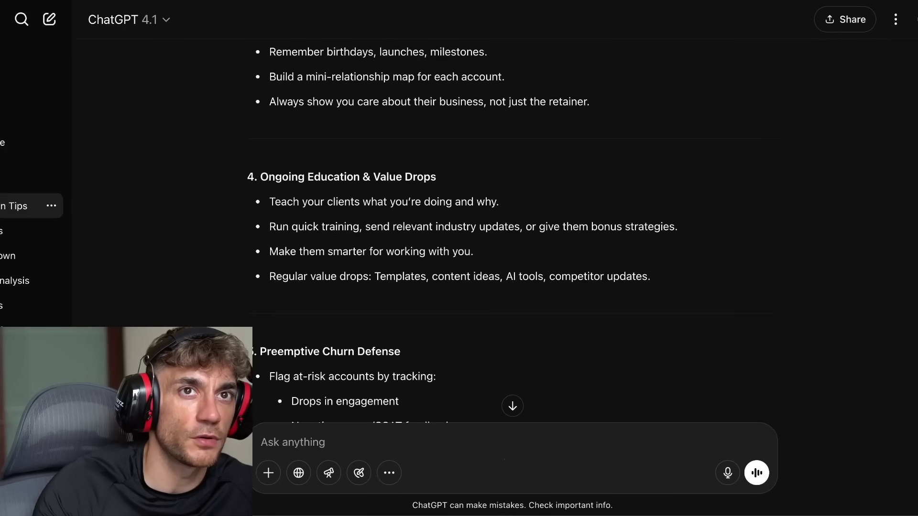
click(895, 19)
click(602, 221)
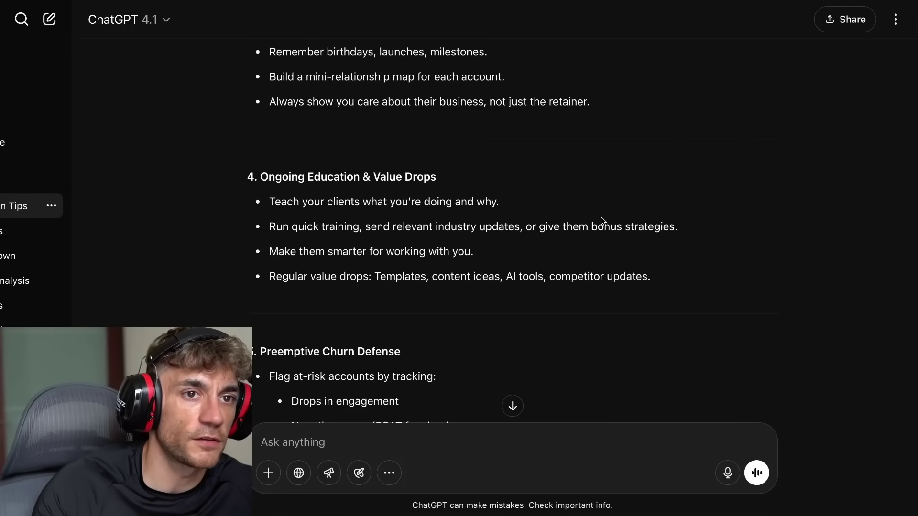
Step: Switch to the AI Success Lab lesson and skim its example prompts around Strategic Thinking & Planning and Marketing & Funnels
scroll(601, 221, down, 12)
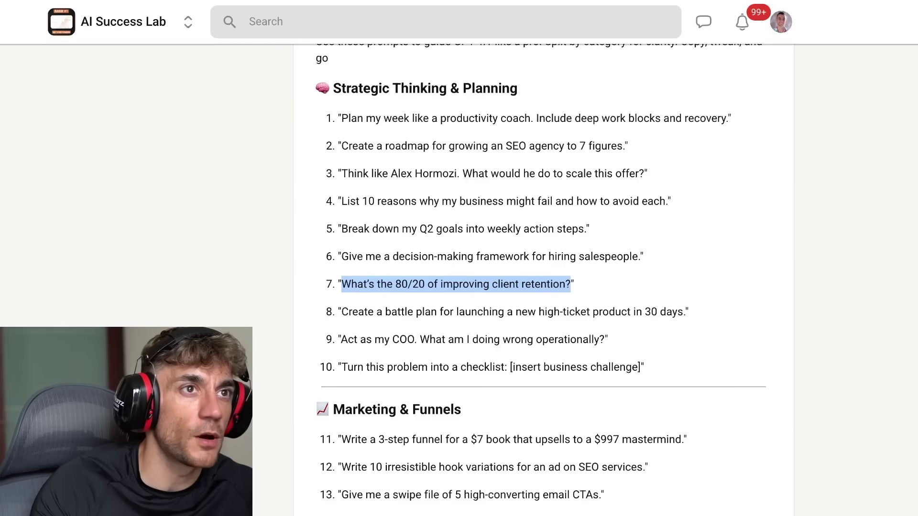
scroll(423, 221, down, 15)
scroll(425, 201, up, 8)
scroll(426, 184, up, 20)
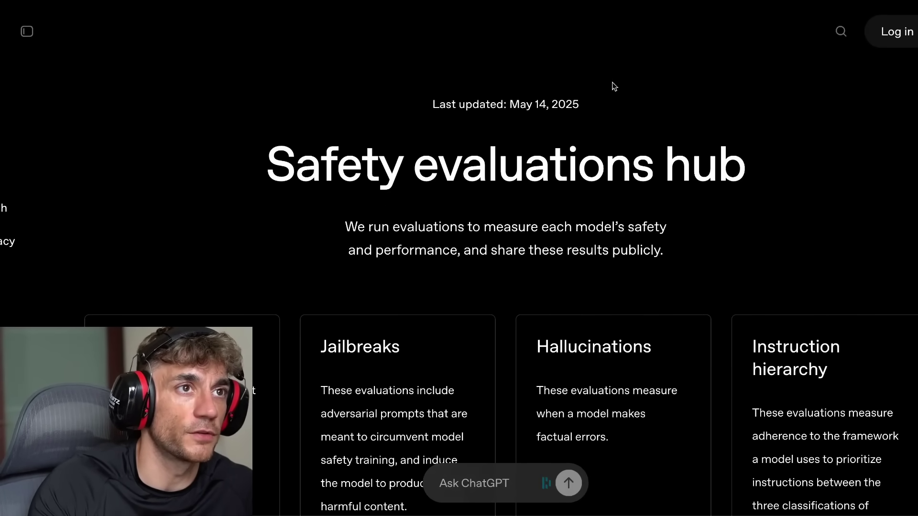
Step: Highlight part of the Safety evaluations hub title and examine the Standard Refusal Evaluation chart under Harmful content
drag(745, 167, 640, 165)
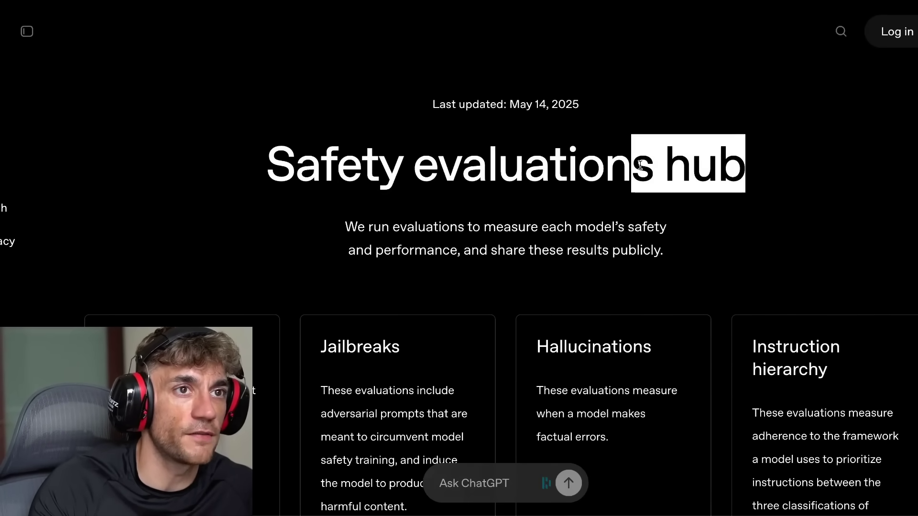
scroll(576, 225, down, 15)
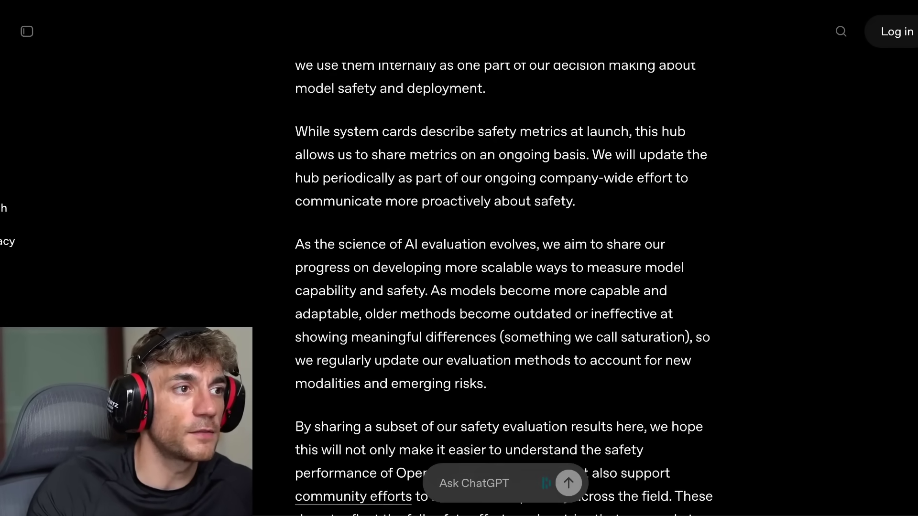
mouse_move(428, 500)
scroll(510, 332, down, 15)
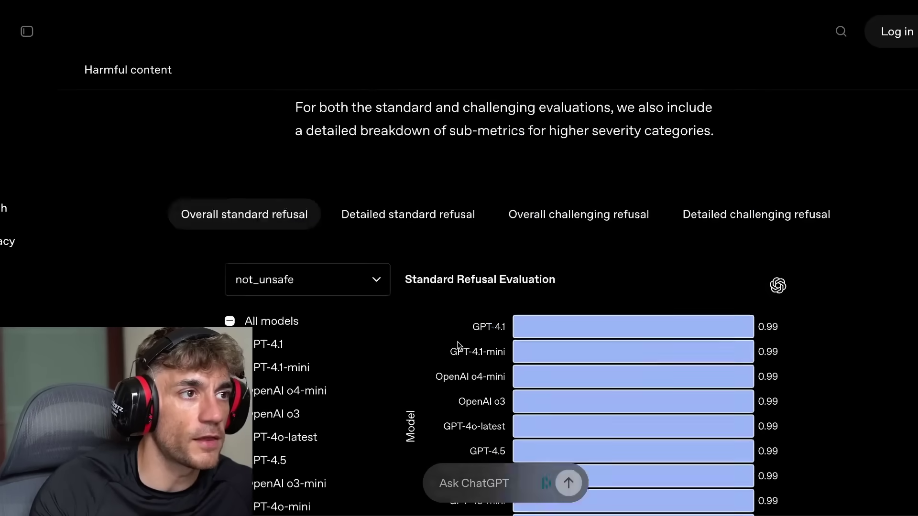
scroll(463, 356, up, 12)
scroll(462, 356, down, 12)
scroll(291, 268, up, 2)
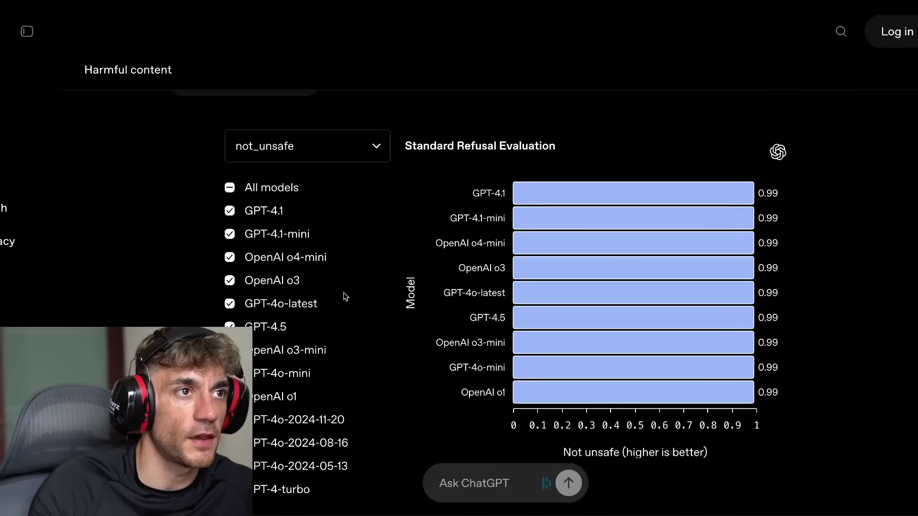
scroll(453, 312, down, 20)
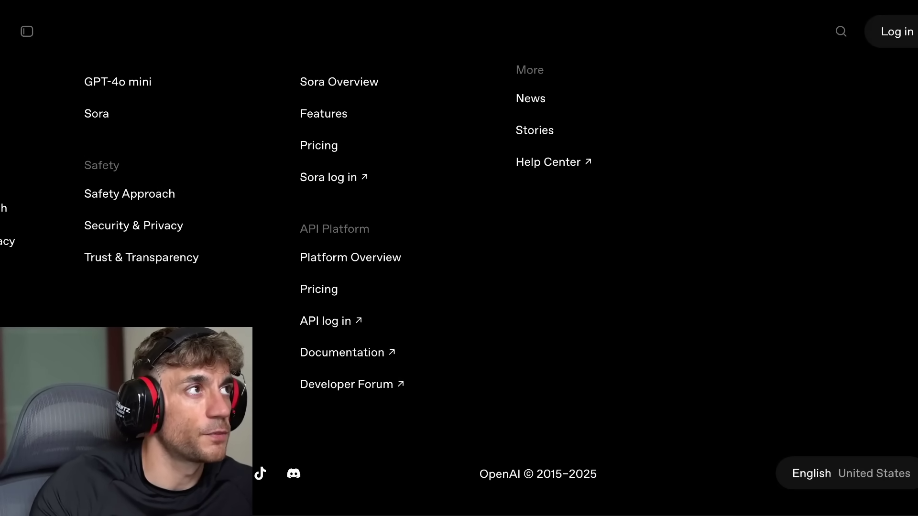
Step: Close the Safety evaluations hub page and skim the replies under the X post that links to it
key(super+w)
scroll(302, 103, down, 5)
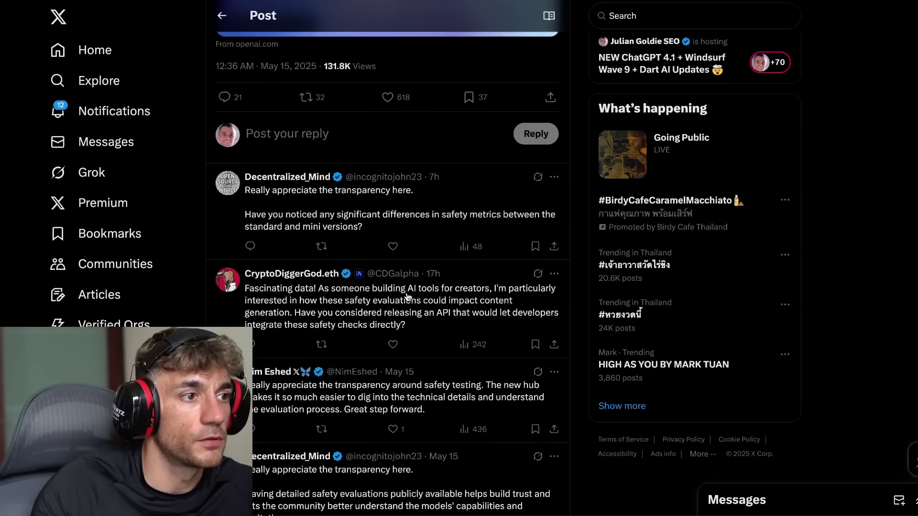
scroll(352, 207, up, 12)
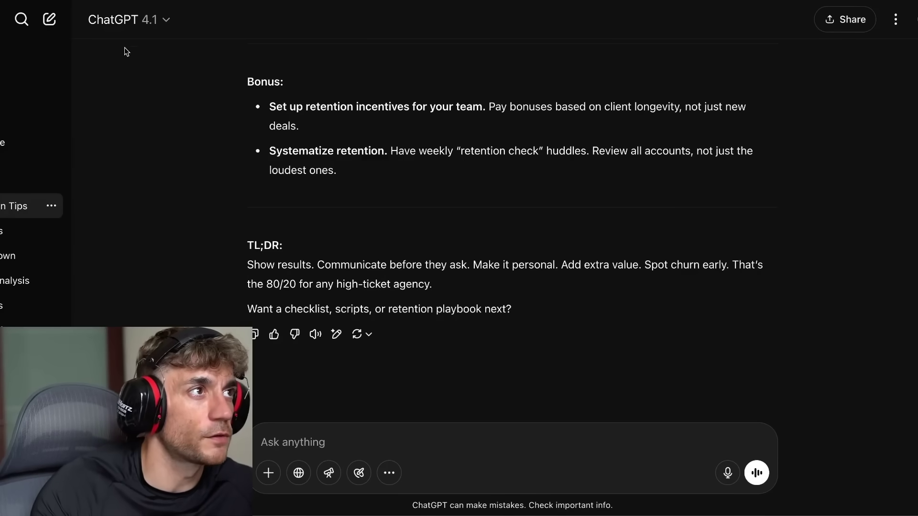
Step: Switch the ChatGPT model to GPT-4.1-mini, and start a new chat with that model
click(126, 19)
mouse_move(191, 225)
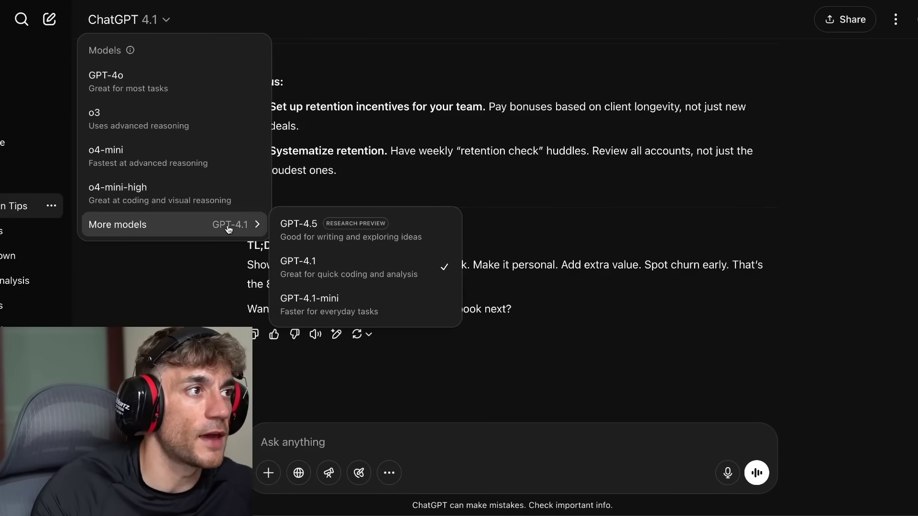
click(384, 317)
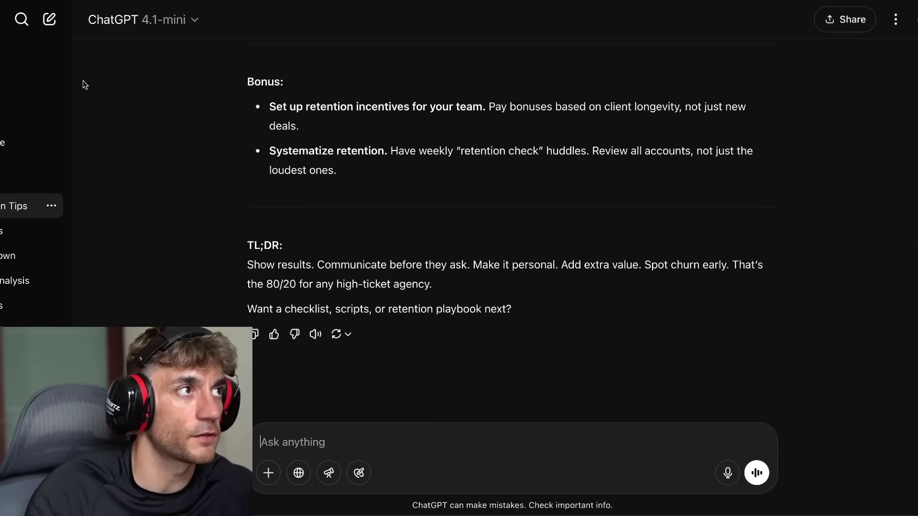
click(49, 19)
click(135, 22)
mouse_move(232, 234)
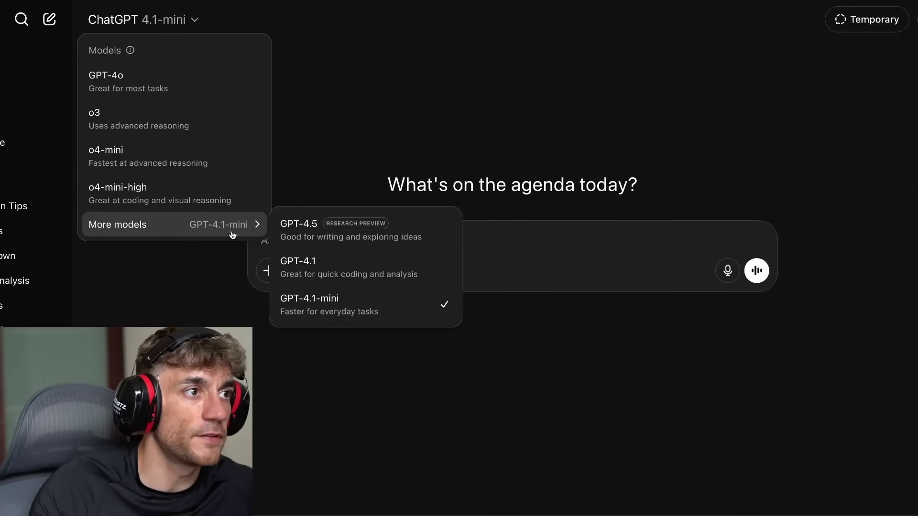
click(543, 257)
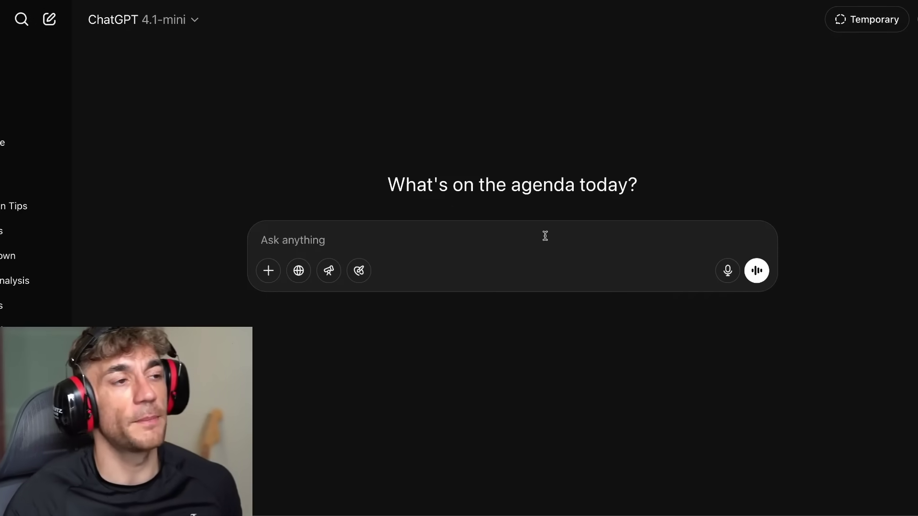
Step: Send the prompt "Give me some cool films I could watch today, knowing what you konw about me"
text(Go)
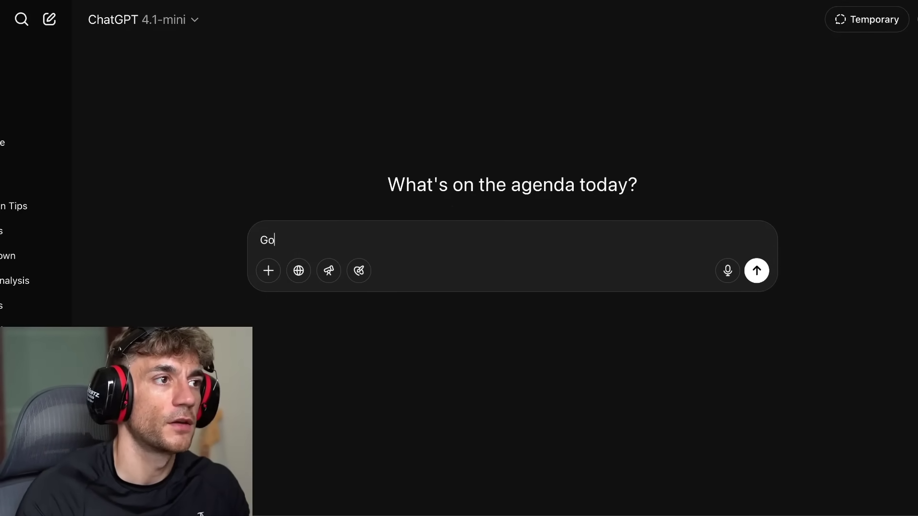
text(ve me some cool films I could watch today, knowing wha)
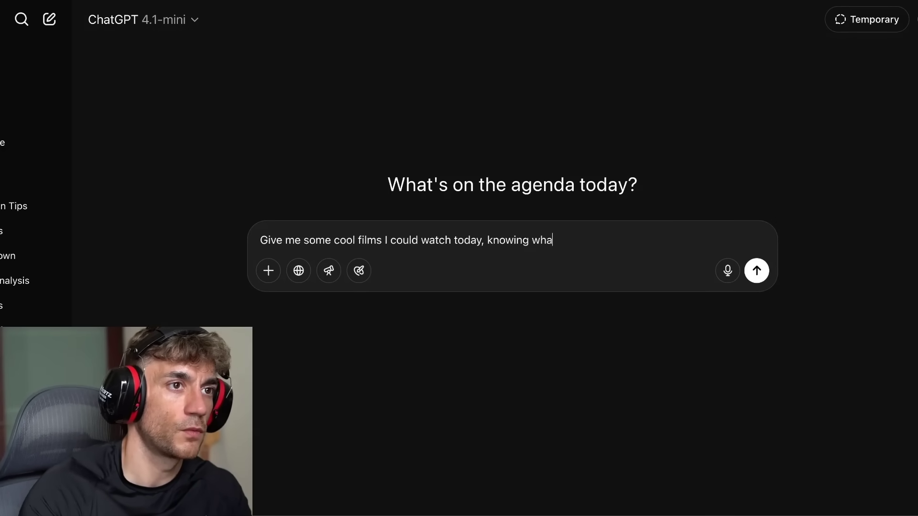
text(me)
key(Return)
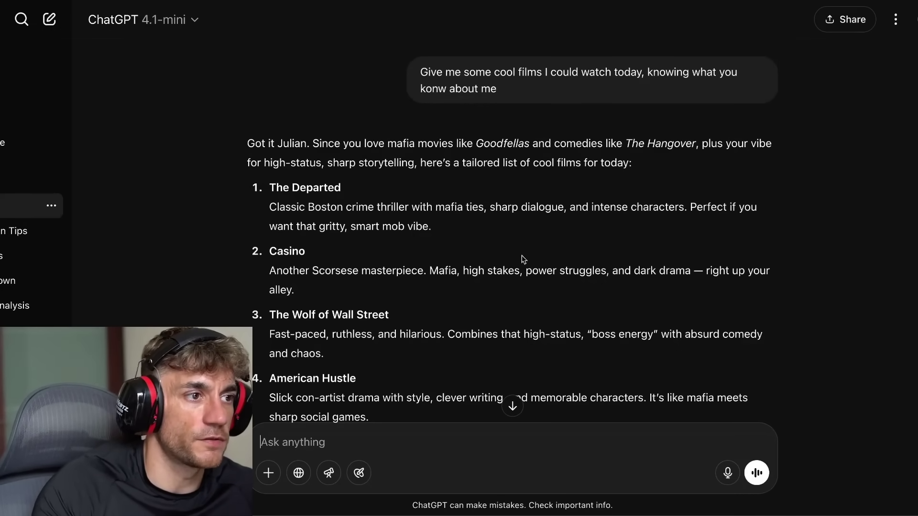
Step: Read the personalized film recommendations, highlighting the first five entries from The Departed to Snatch
scroll(523, 260, down, 3)
scroll(318, 186, up, 3)
scroll(330, 233, down, 1)
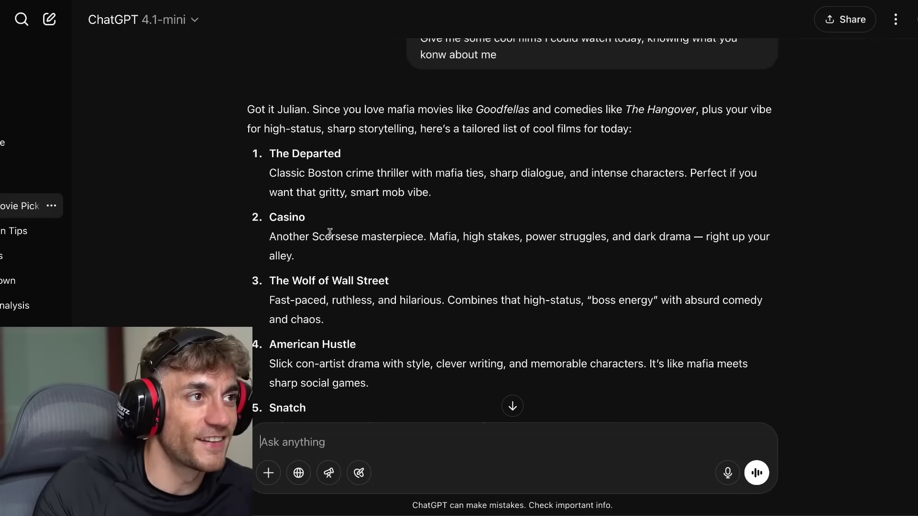
scroll(275, 181, down, 1)
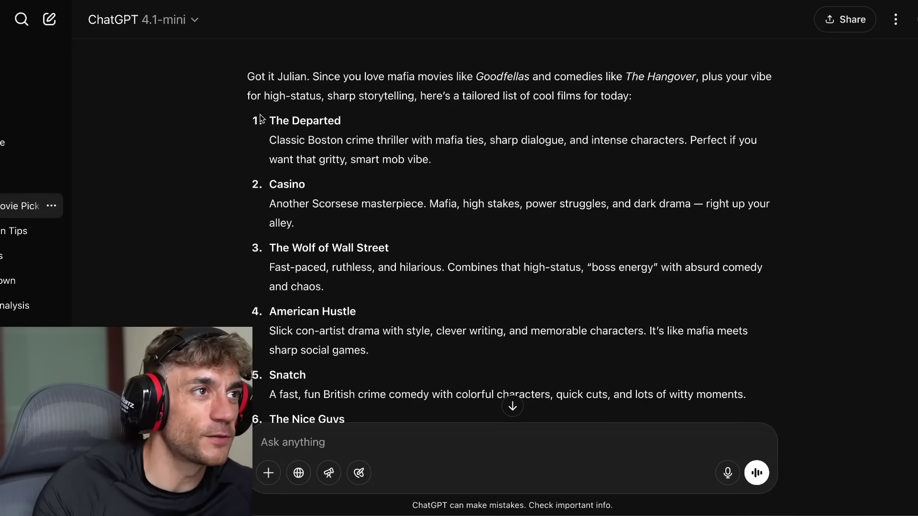
drag(261, 119, 749, 397)
scroll(726, 360, down, 1)
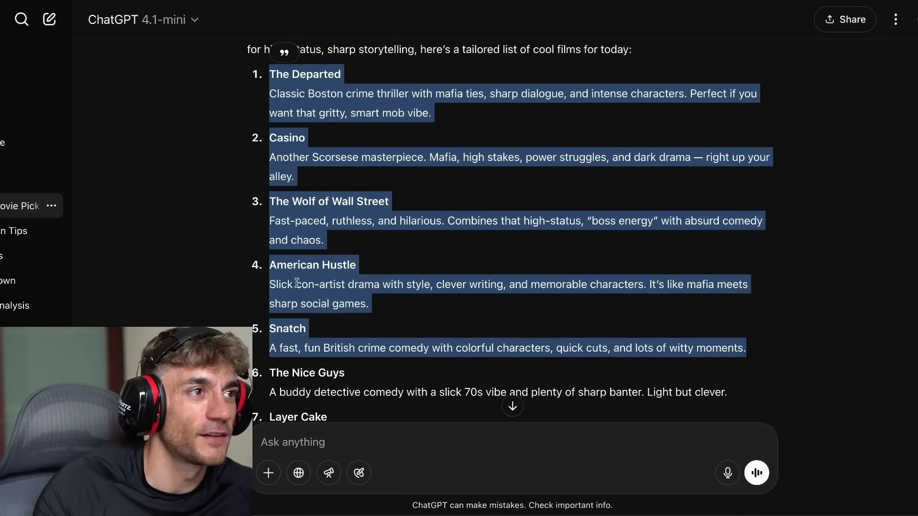
scroll(288, 122, up, 1)
drag(268, 97, 756, 373)
scroll(507, 309, down, 7)
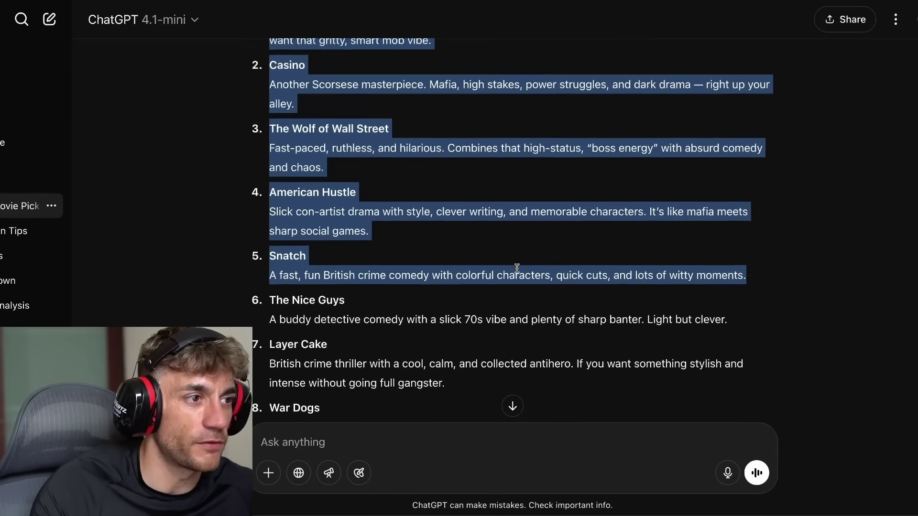
scroll(507, 309, up, 1)
click(506, 245)
Step: Review the whole film list again and highlight the title The Nice Guys
scroll(505, 246, up, 8)
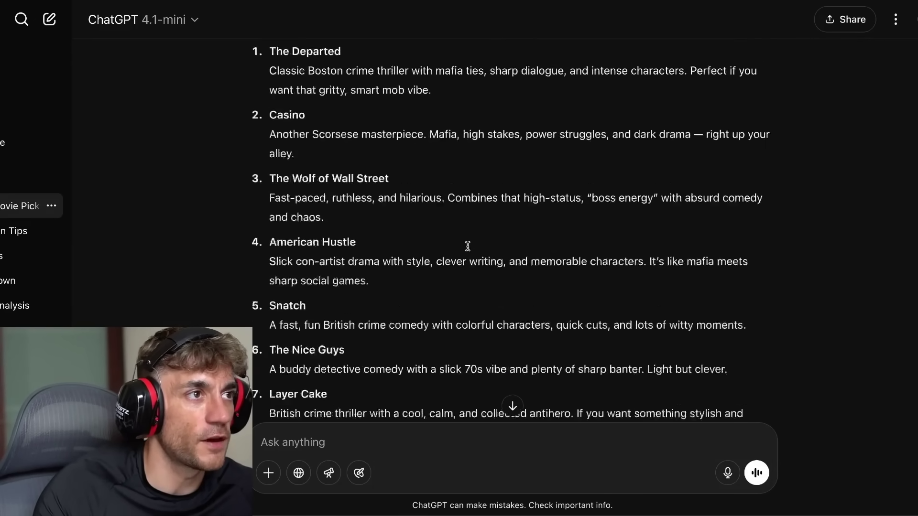
scroll(368, 220, down, 10)
scroll(386, 199, up, 10)
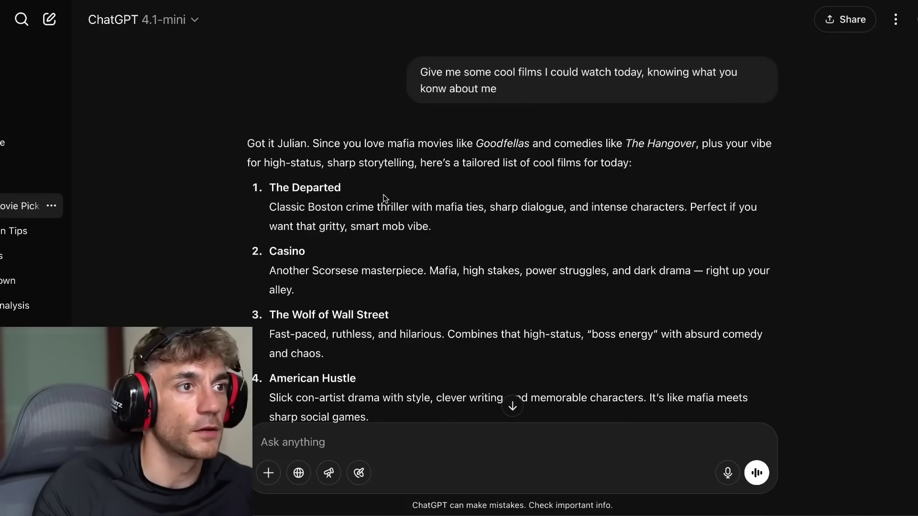
scroll(430, 211, down, 8)
scroll(478, 218, up, 1)
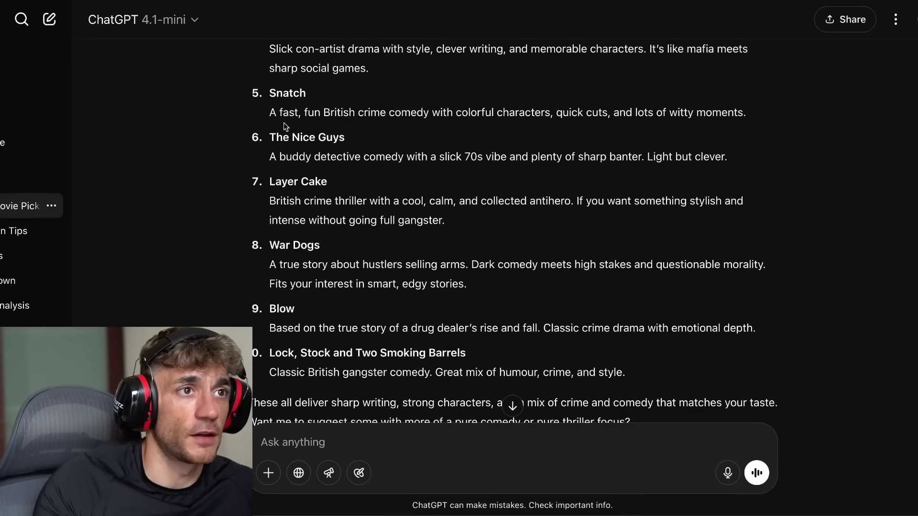
drag(269, 137, 346, 138)
click(764, 150)
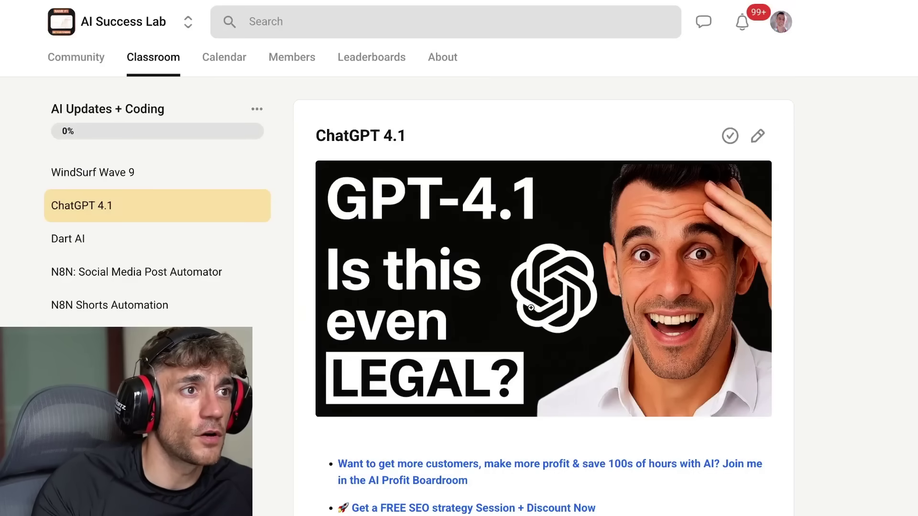
Step: Skim the ChatGPT 4.1 lesson in AI Success Lab, covering its resources, prompting tips and example prompts
scroll(526, 302, down, 7)
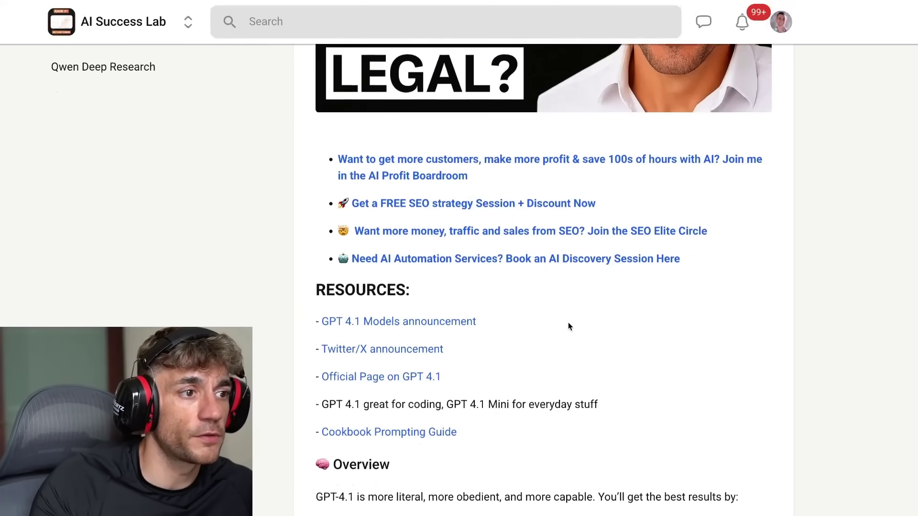
scroll(568, 327, down, 15)
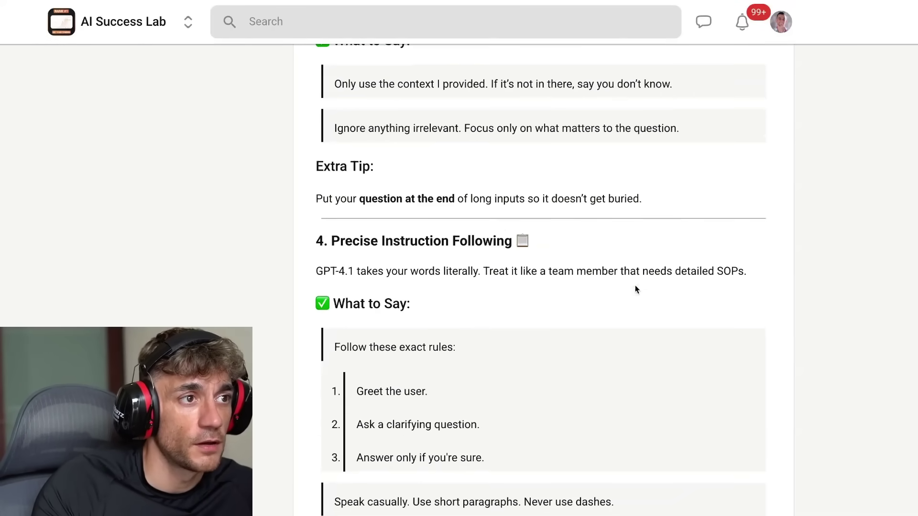
scroll(637, 290, down, 20)
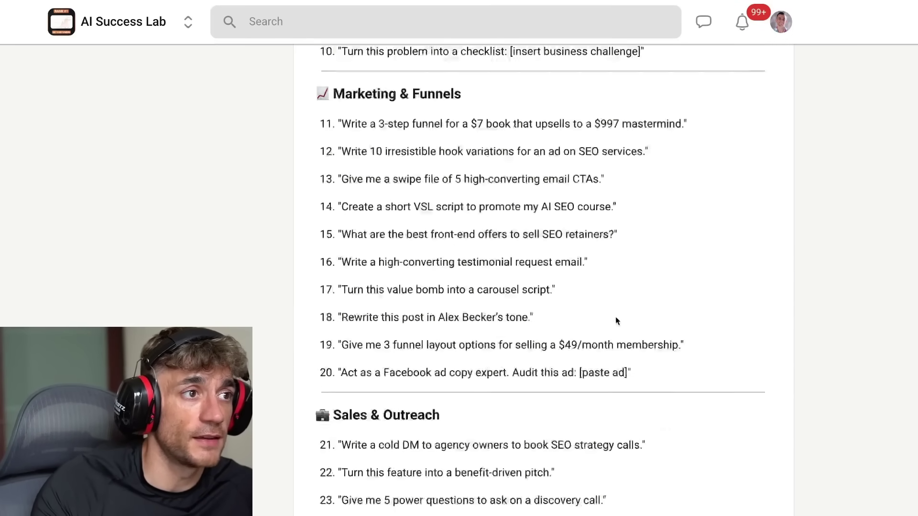
scroll(616, 316, up, 20)
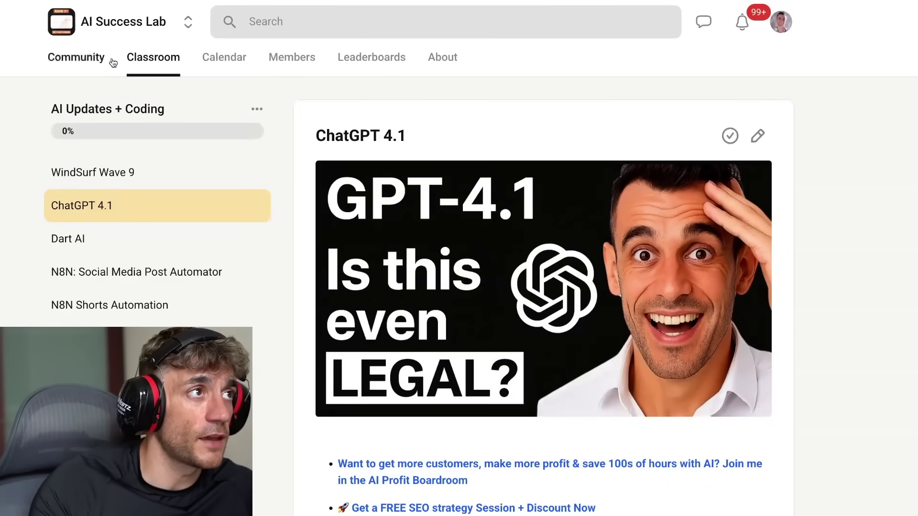
Step: Open the AI Profit Boardroom page linked in the lesson and read its description of what members get
click(458, 460)
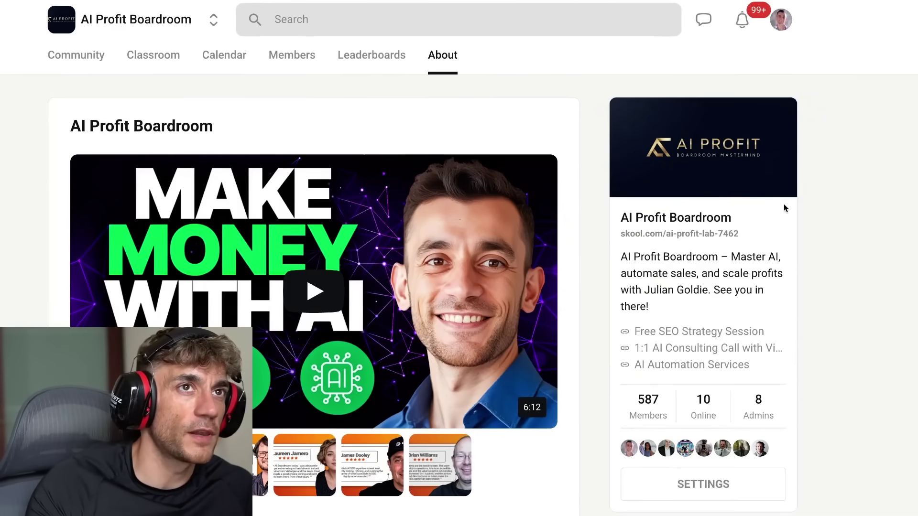
scroll(789, 91, down, 1)
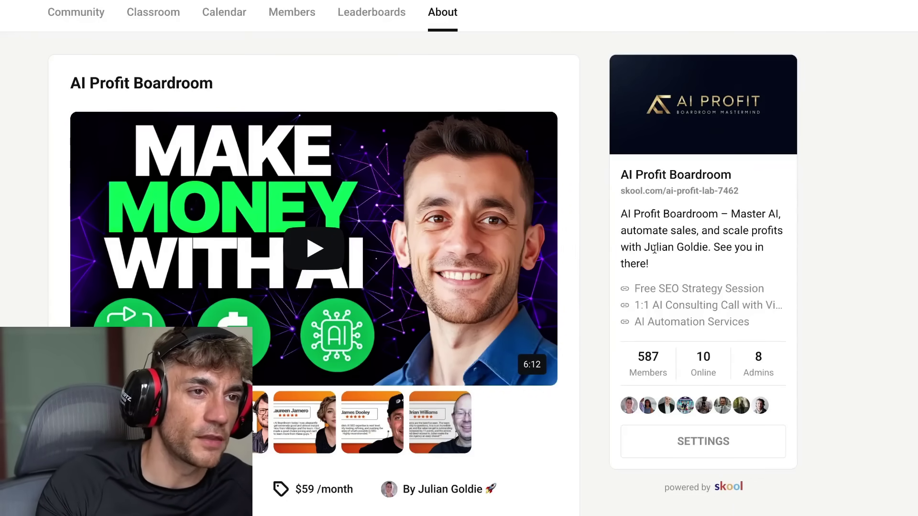
scroll(654, 249, down, 8)
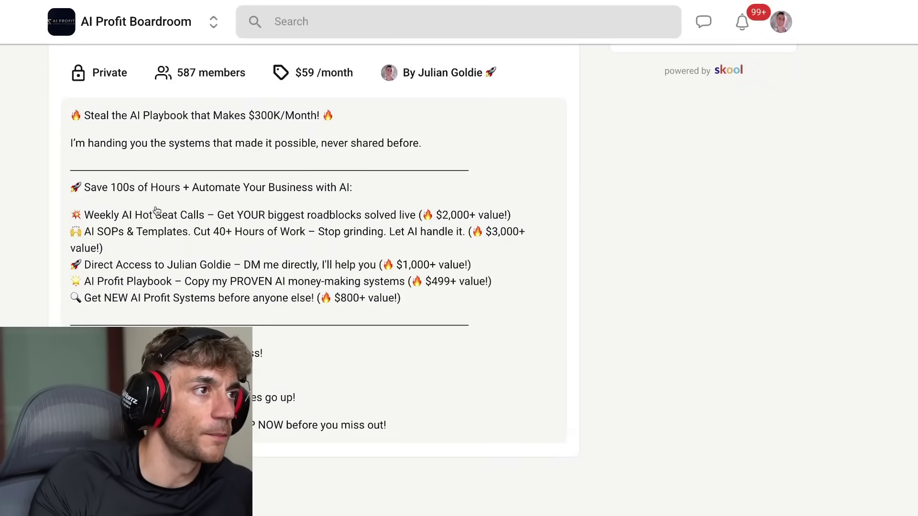
Step: Review the list of member benefits in the AI Profit Boardroom description once more, from weekly hot seat calls to new systems
scroll(157, 211, up, 8)
scroll(287, 201, down, 8)
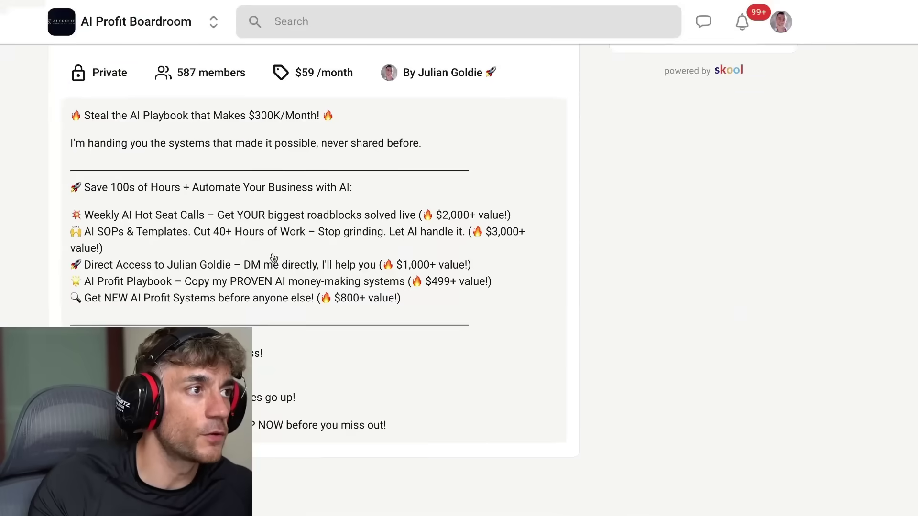
scroll(306, 259, up, 8)
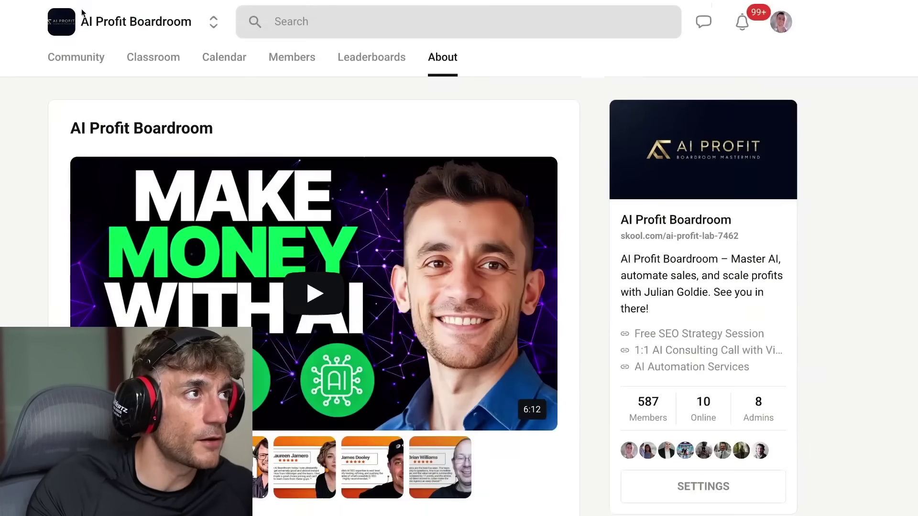
Step: Open the AI Profit Boardroom community feed and skim its pinned posts and recent member discussions
click(79, 57)
scroll(541, 128, down, 15)
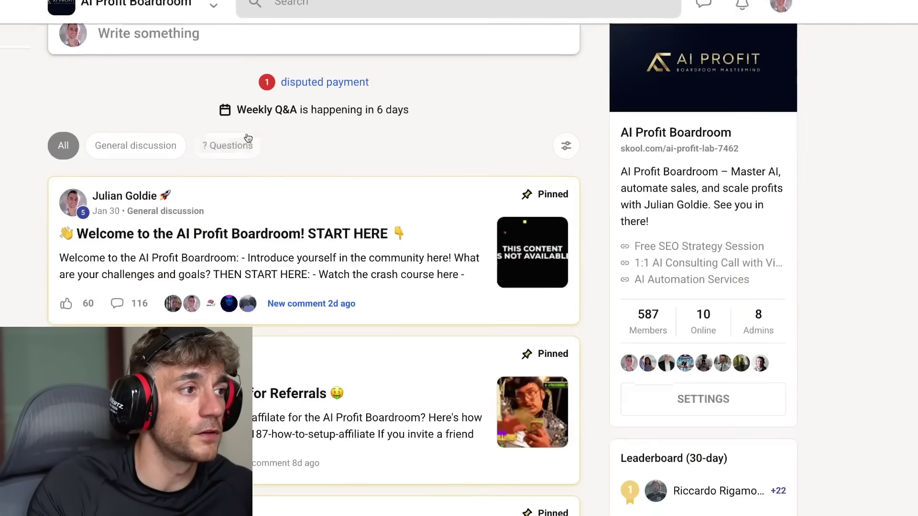
scroll(621, 138, down, 10)
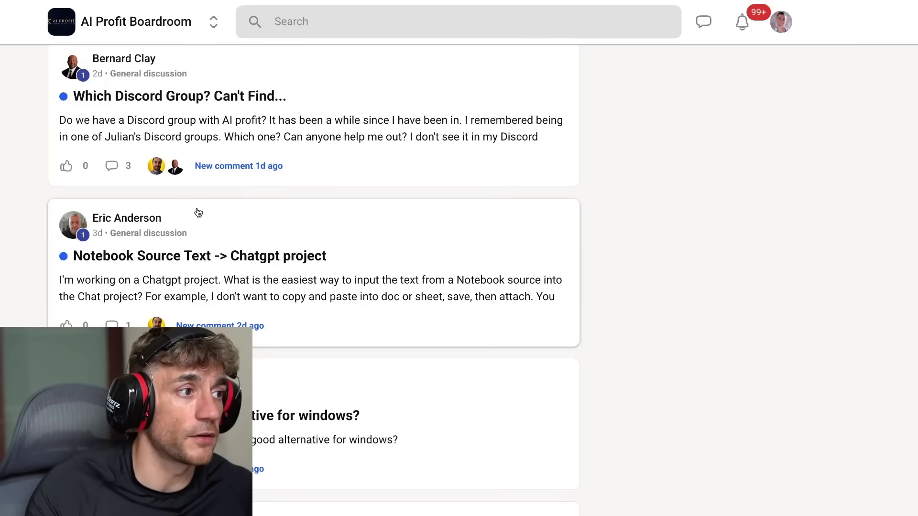
scroll(492, 158, up, 20)
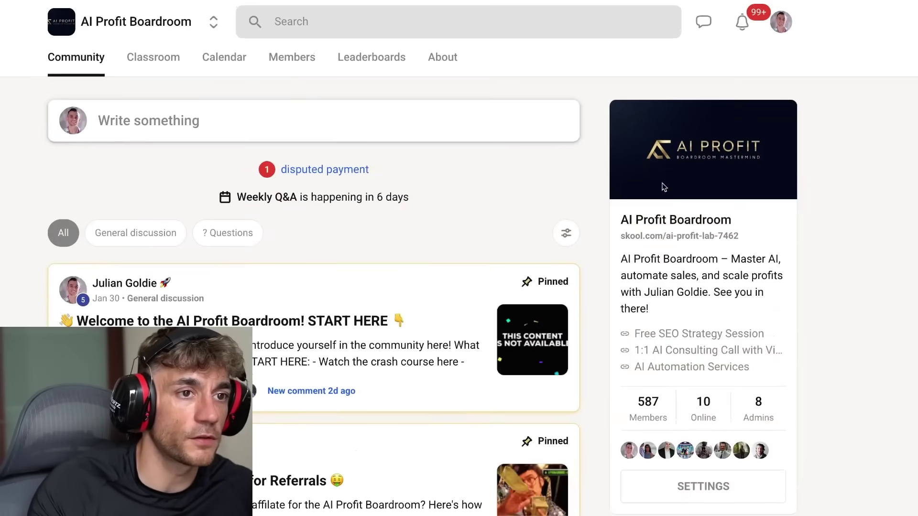
scroll(664, 187, down, 5)
scroll(641, 191, up, 5)
Step: Open the AI Profit Boardroom classroom and look through its catalogue of AI automation courses
click(157, 60)
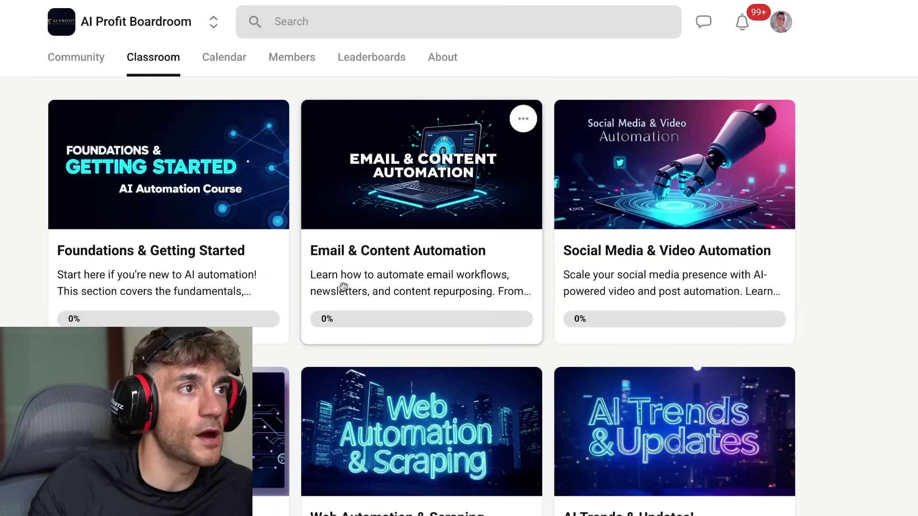
scroll(512, 178, down, 15)
scroll(373, 170, up, 15)
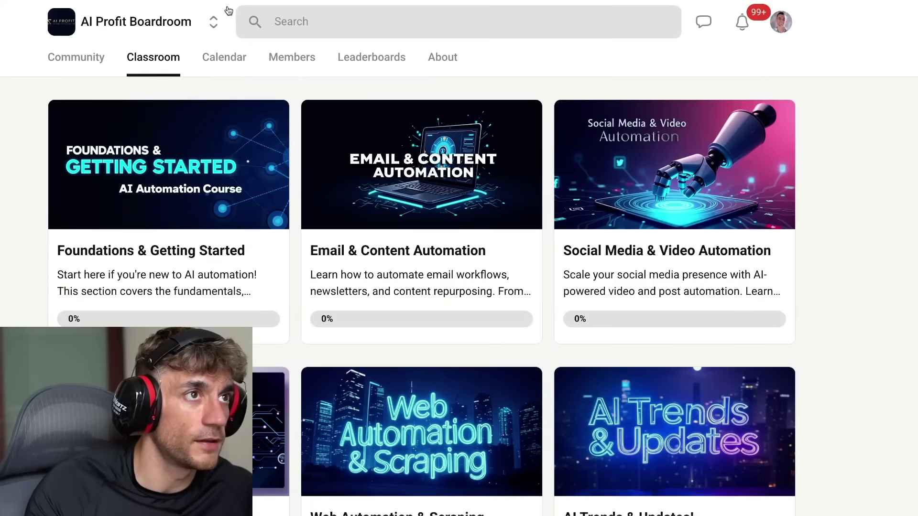
click(109, 62)
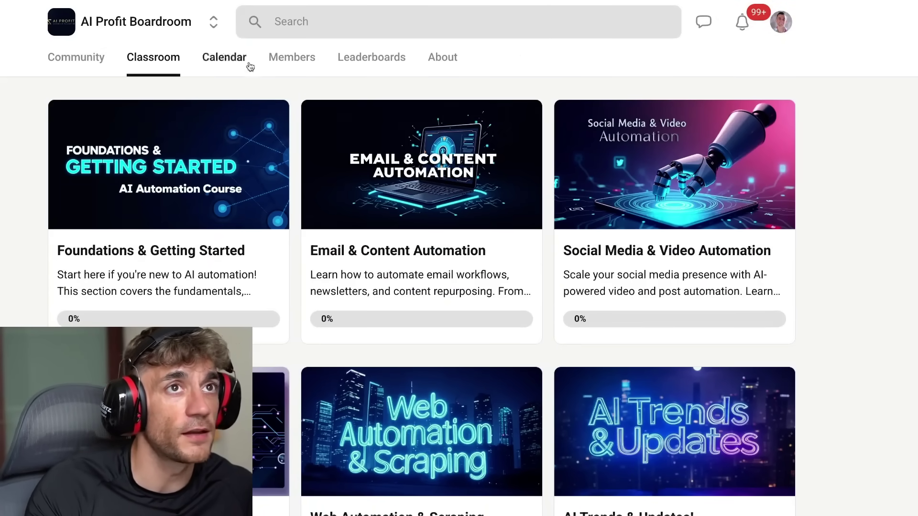